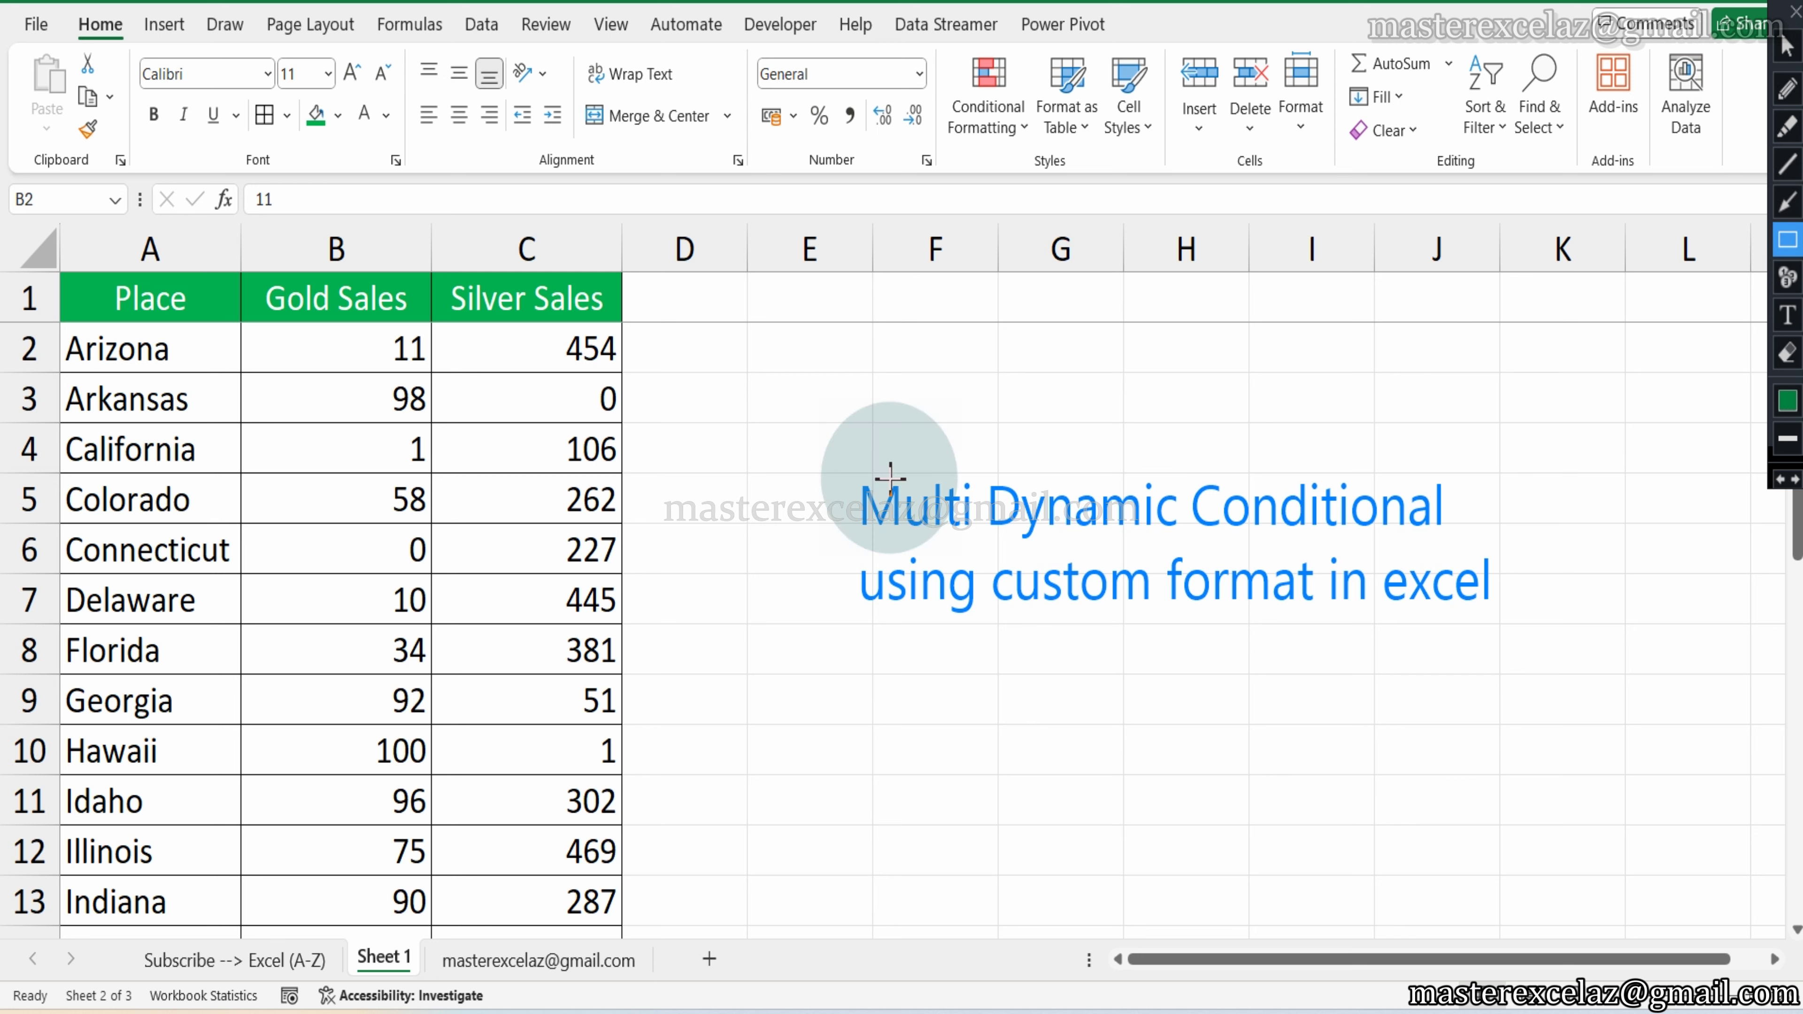
Adjust the Excel window and worksheet view before working on the sales data.
{"action": "mouse_move", "coordinate": [826, 467]}
{"action": "left_mouse_down"}
{"action": "mouse_move", "coordinate": [1549, 623]}
{"action": "mouse_move", "coordinate": [1512, 625]}
{"action": "left_mouse_up"}
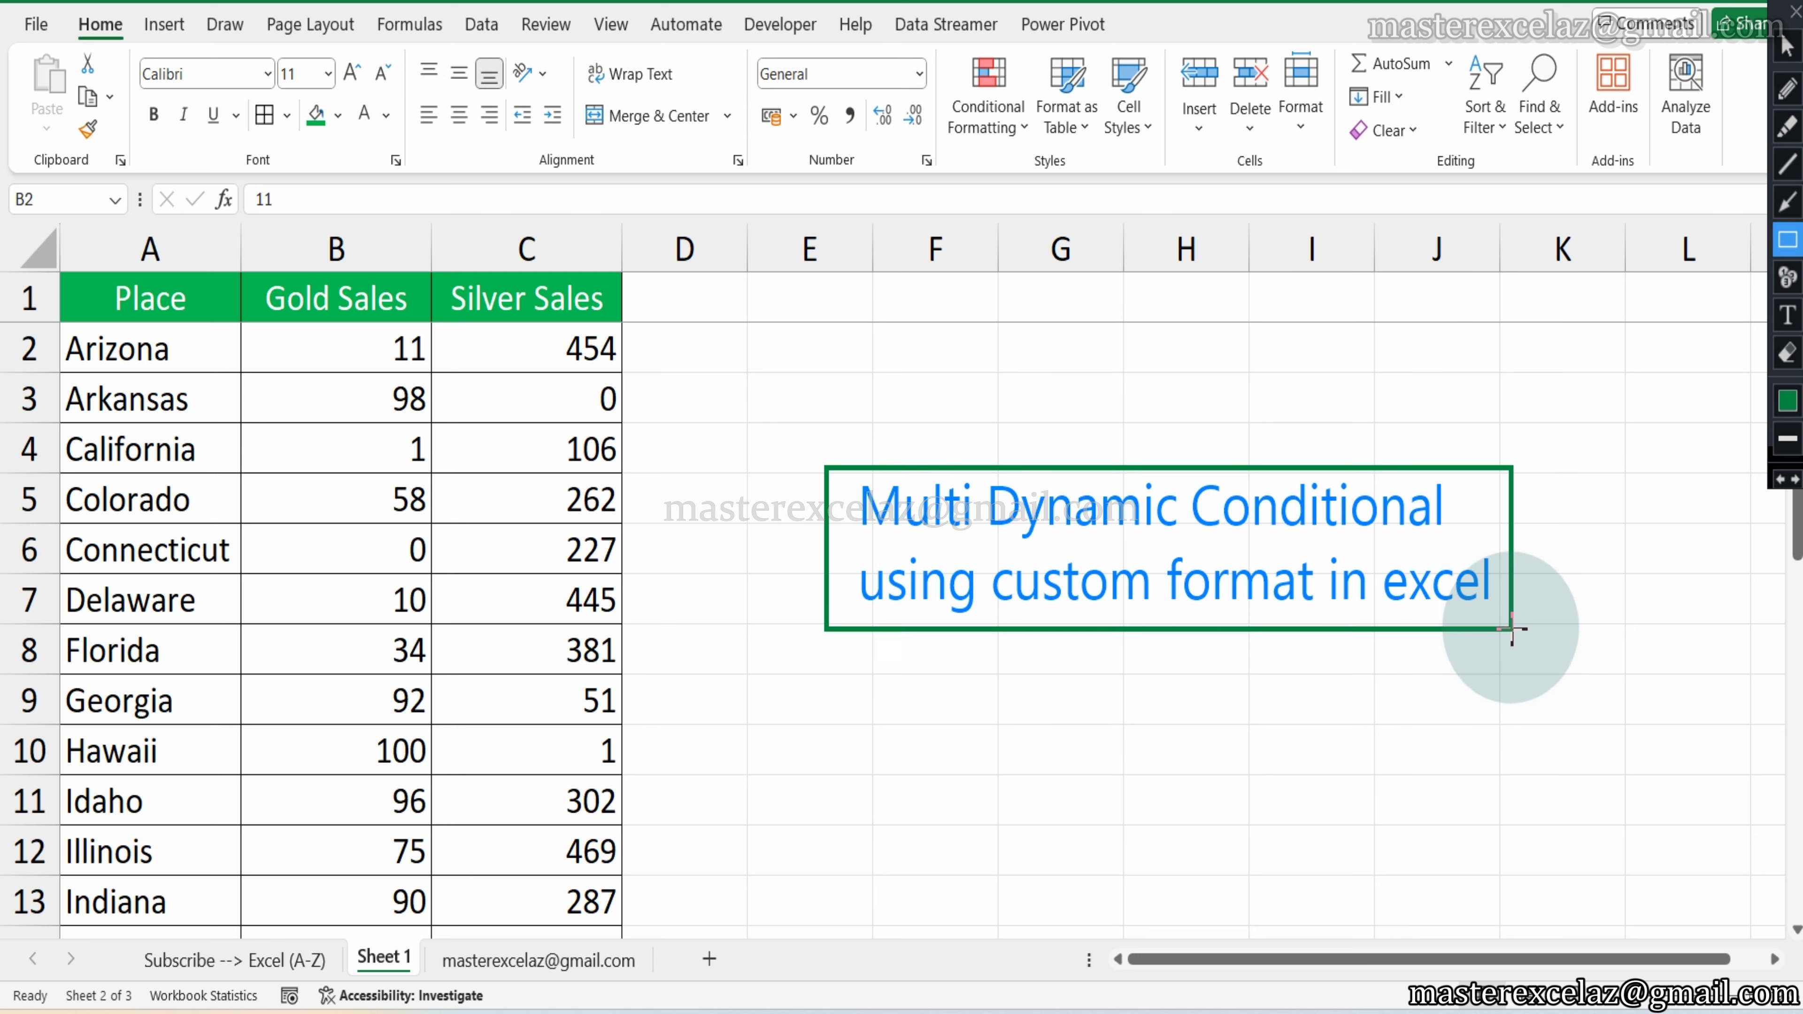
{"action": "left_click", "coordinate": [1788, 202]}
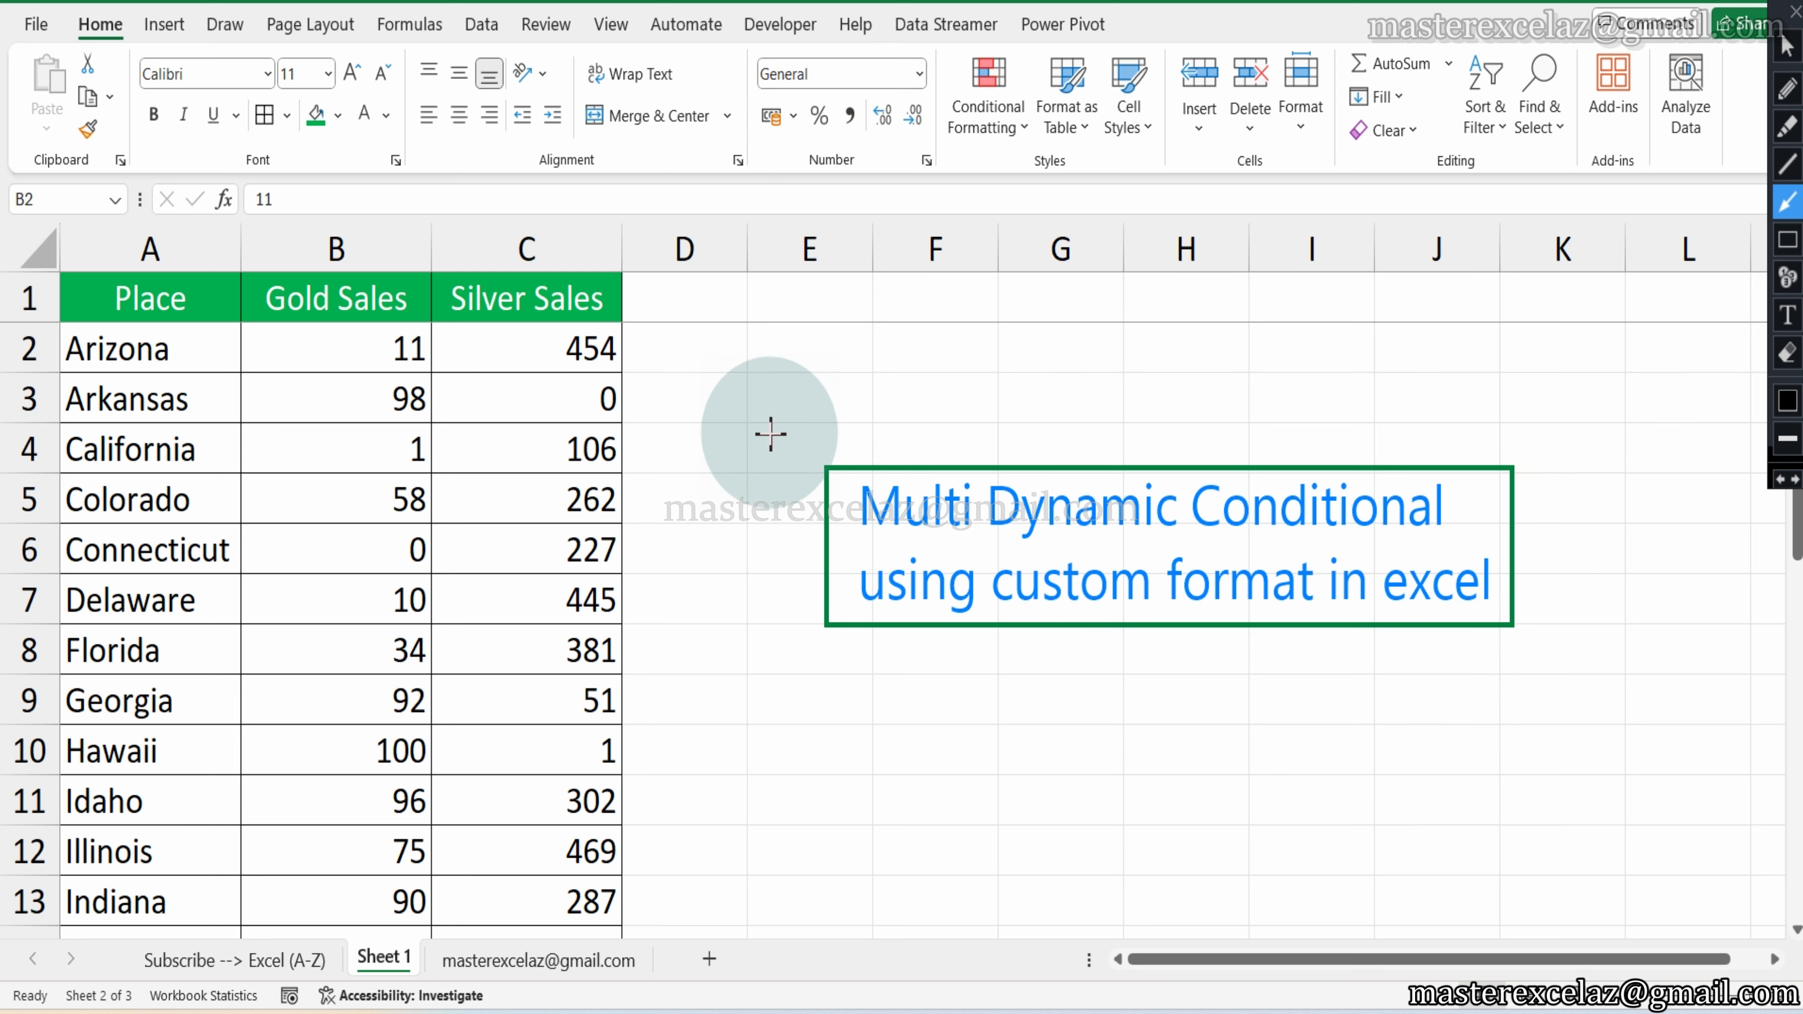
{"action": "left_click_drag", "start_coordinate": [823, 499], "coordinate": [607, 400]}
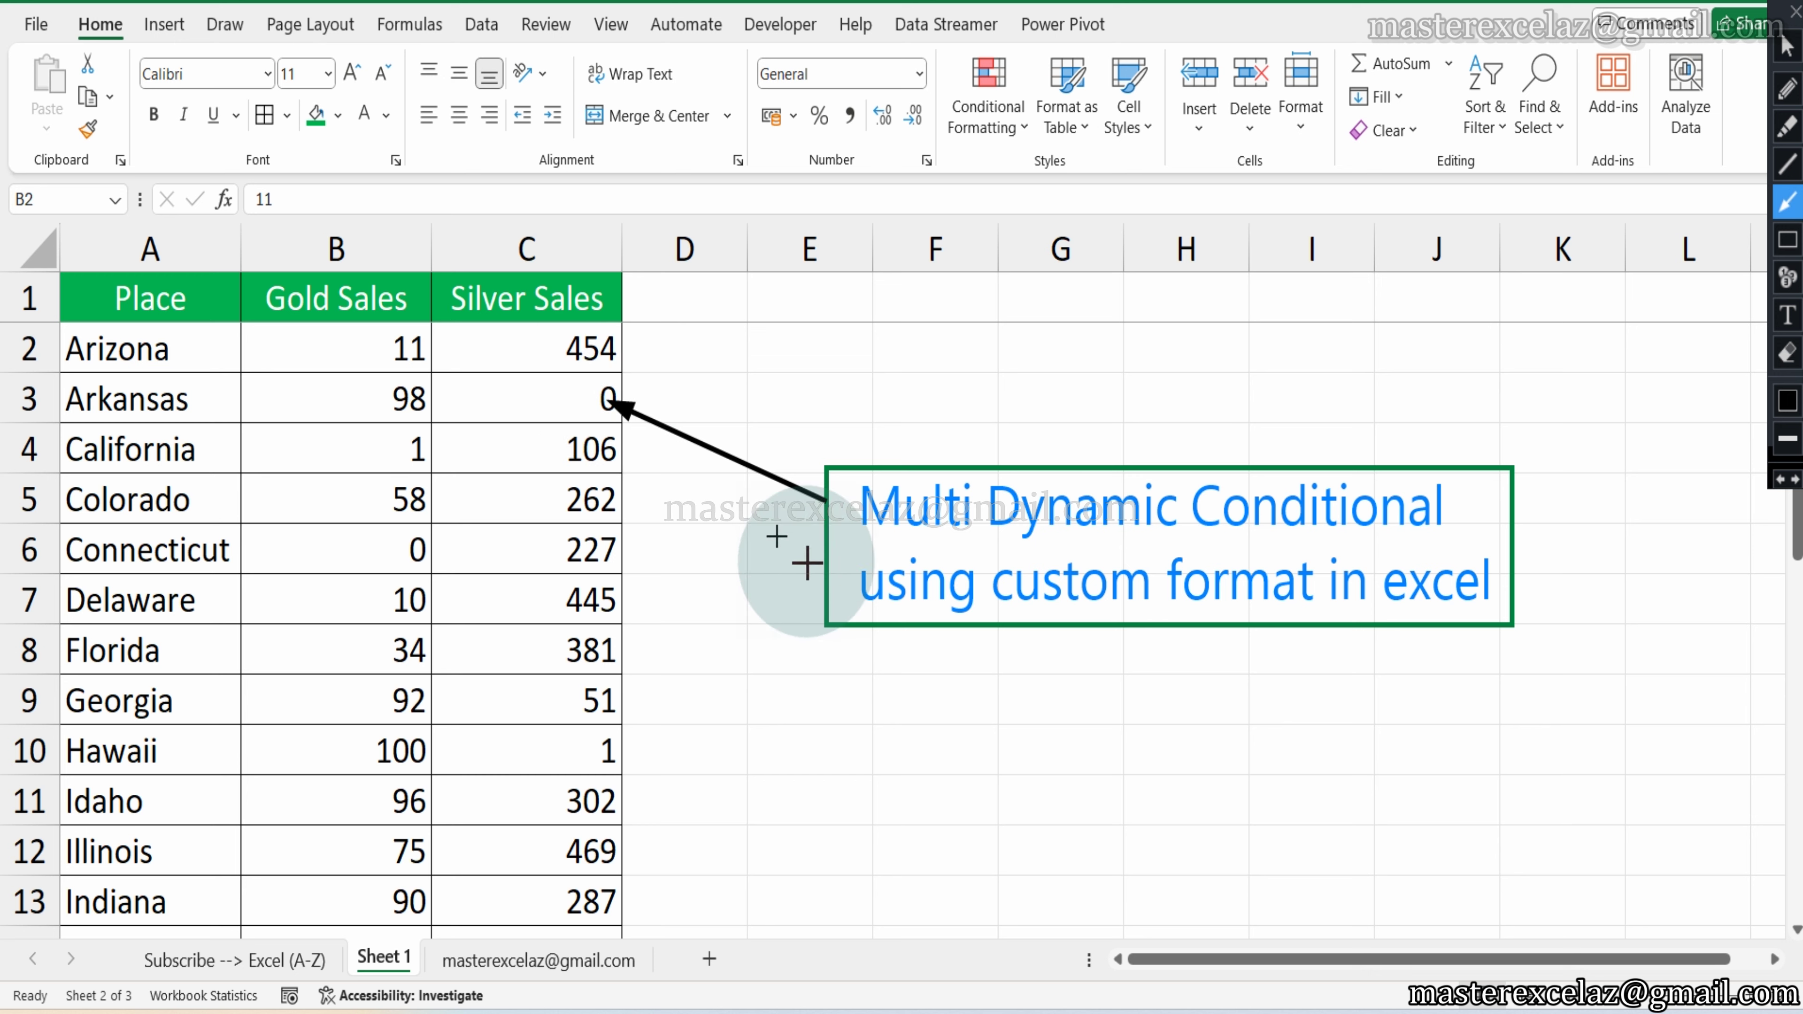
{"action": "left_click_drag", "start_coordinate": [831, 599], "coordinate": [623, 750]}
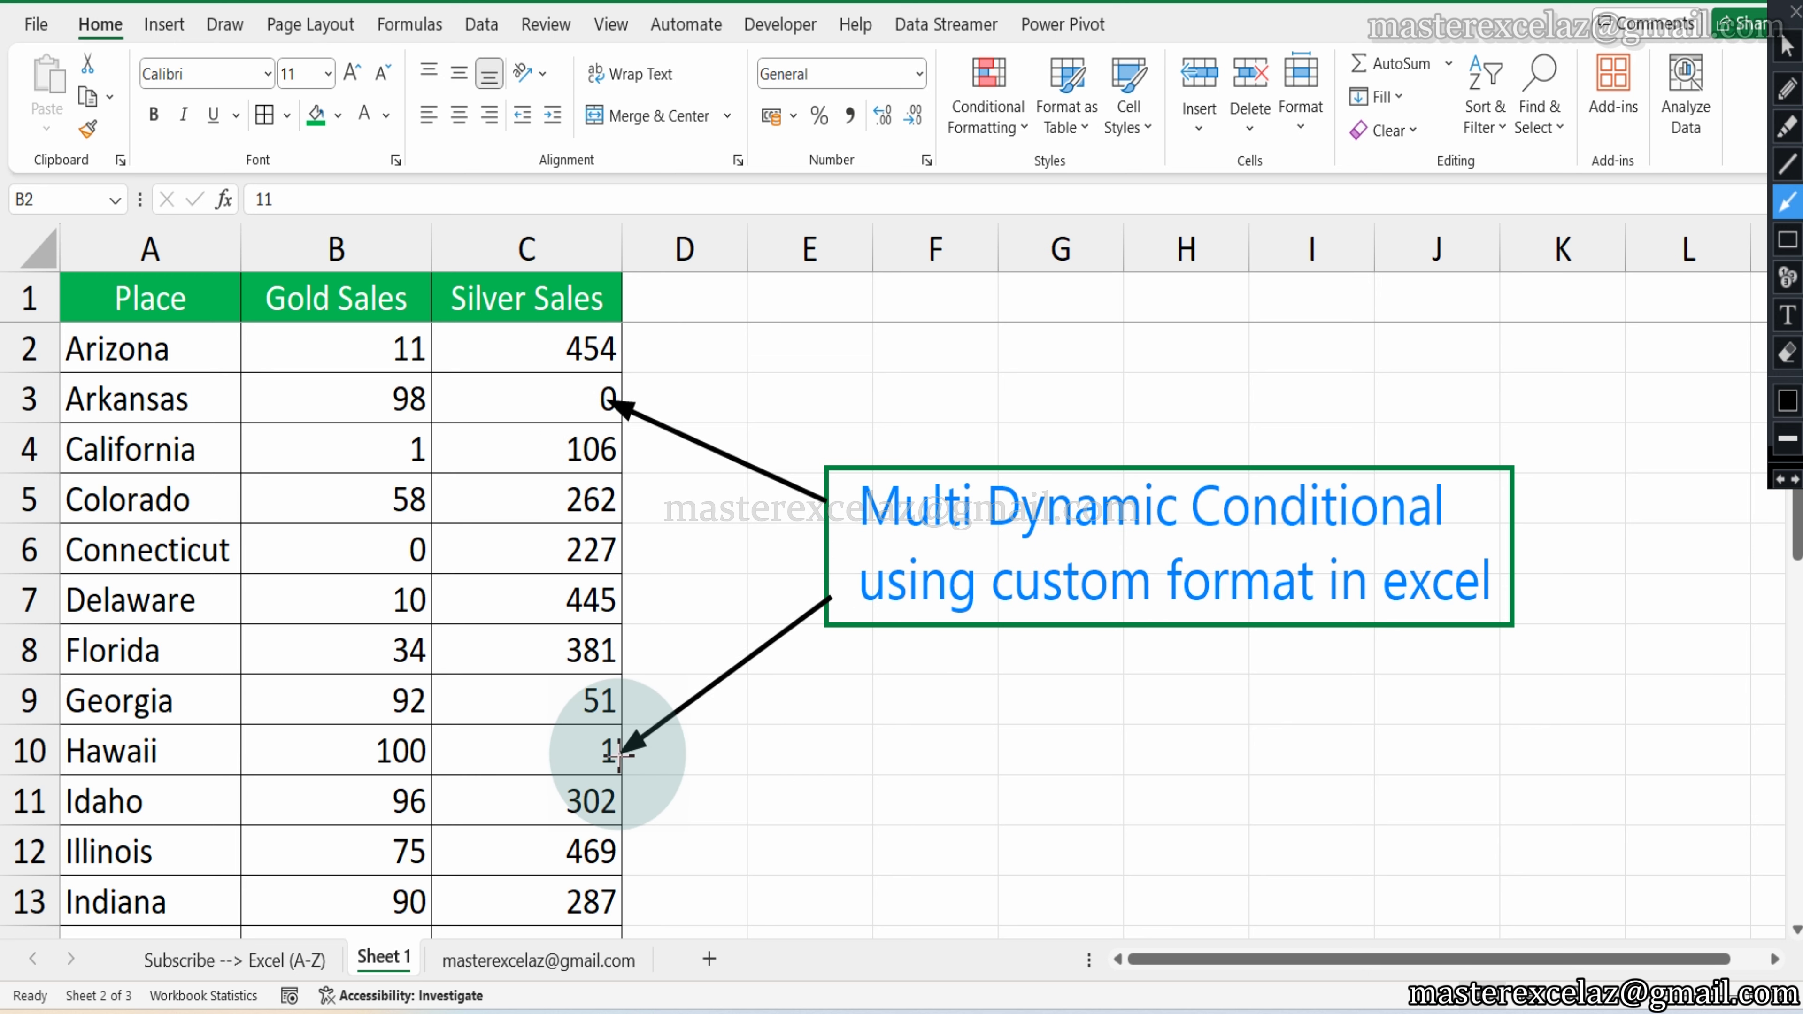
{"action": "left_click_drag", "start_coordinate": [826, 549], "coordinate": [610, 547]}
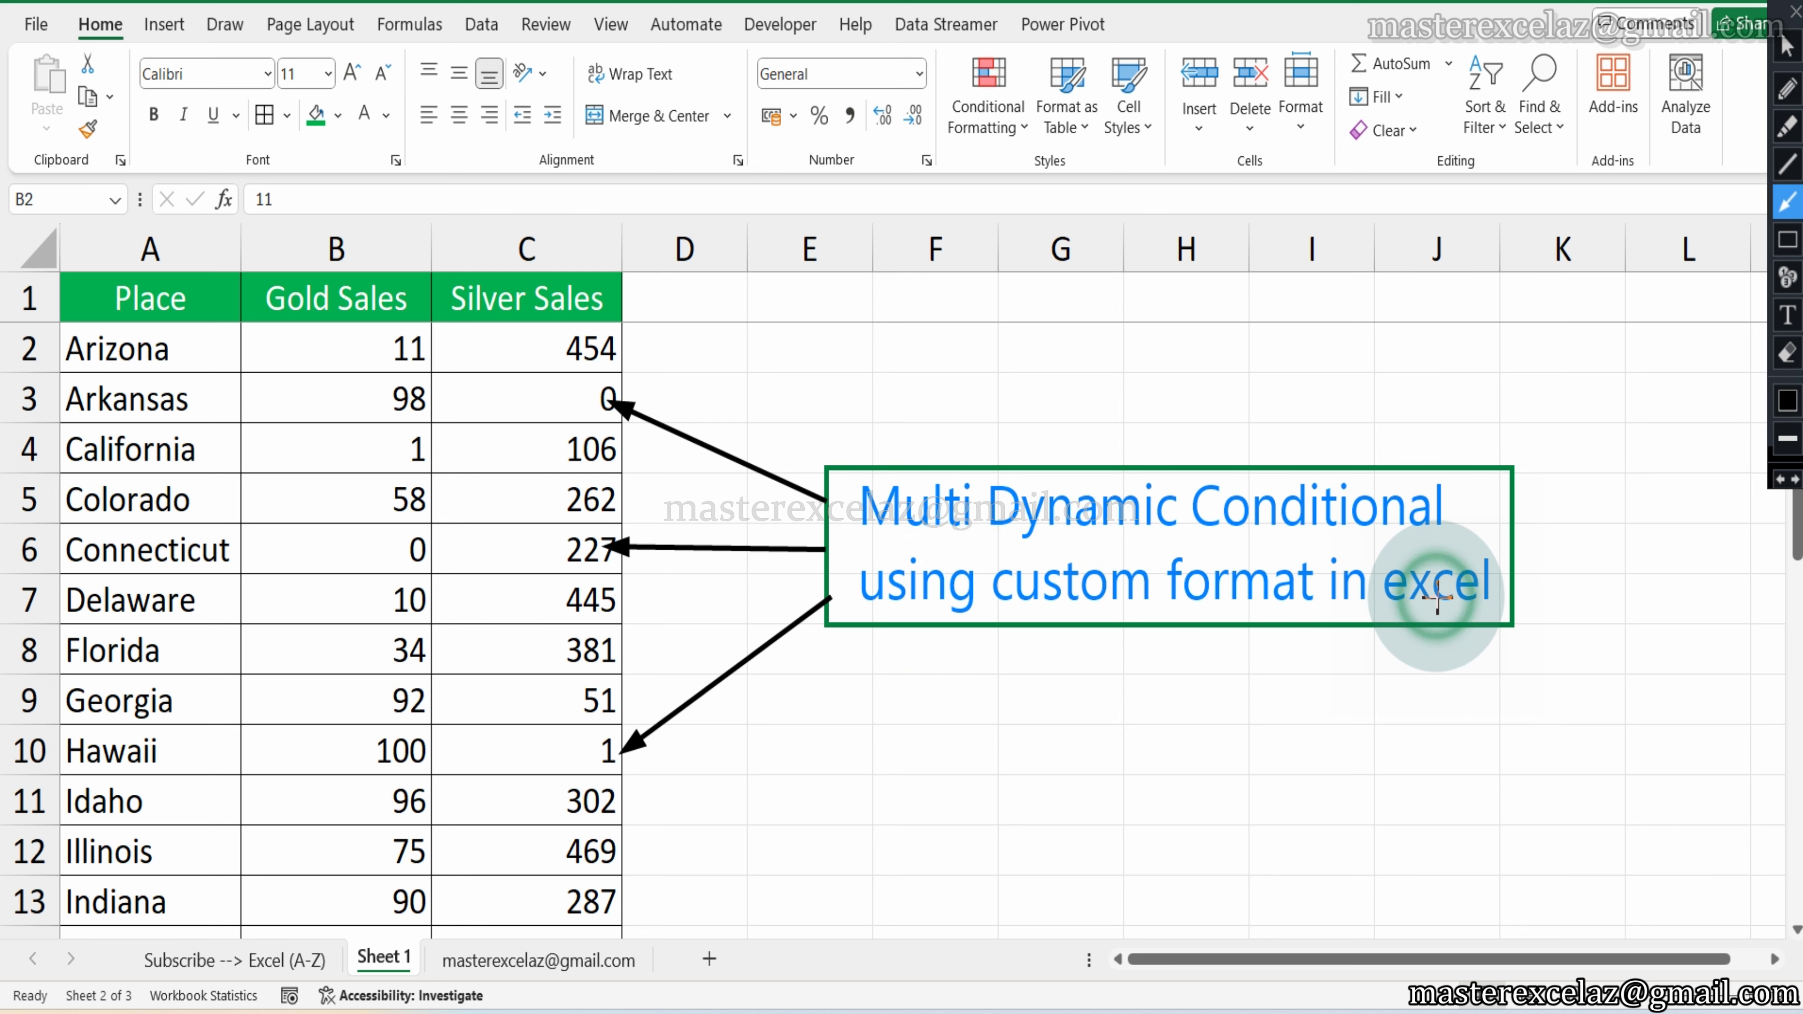
{"action": "left_click", "coordinate": [1796, 10]}
Select all Gold and Silver Sales values, B2:C25.
{"action": "left_click", "coordinate": [339, 348]}
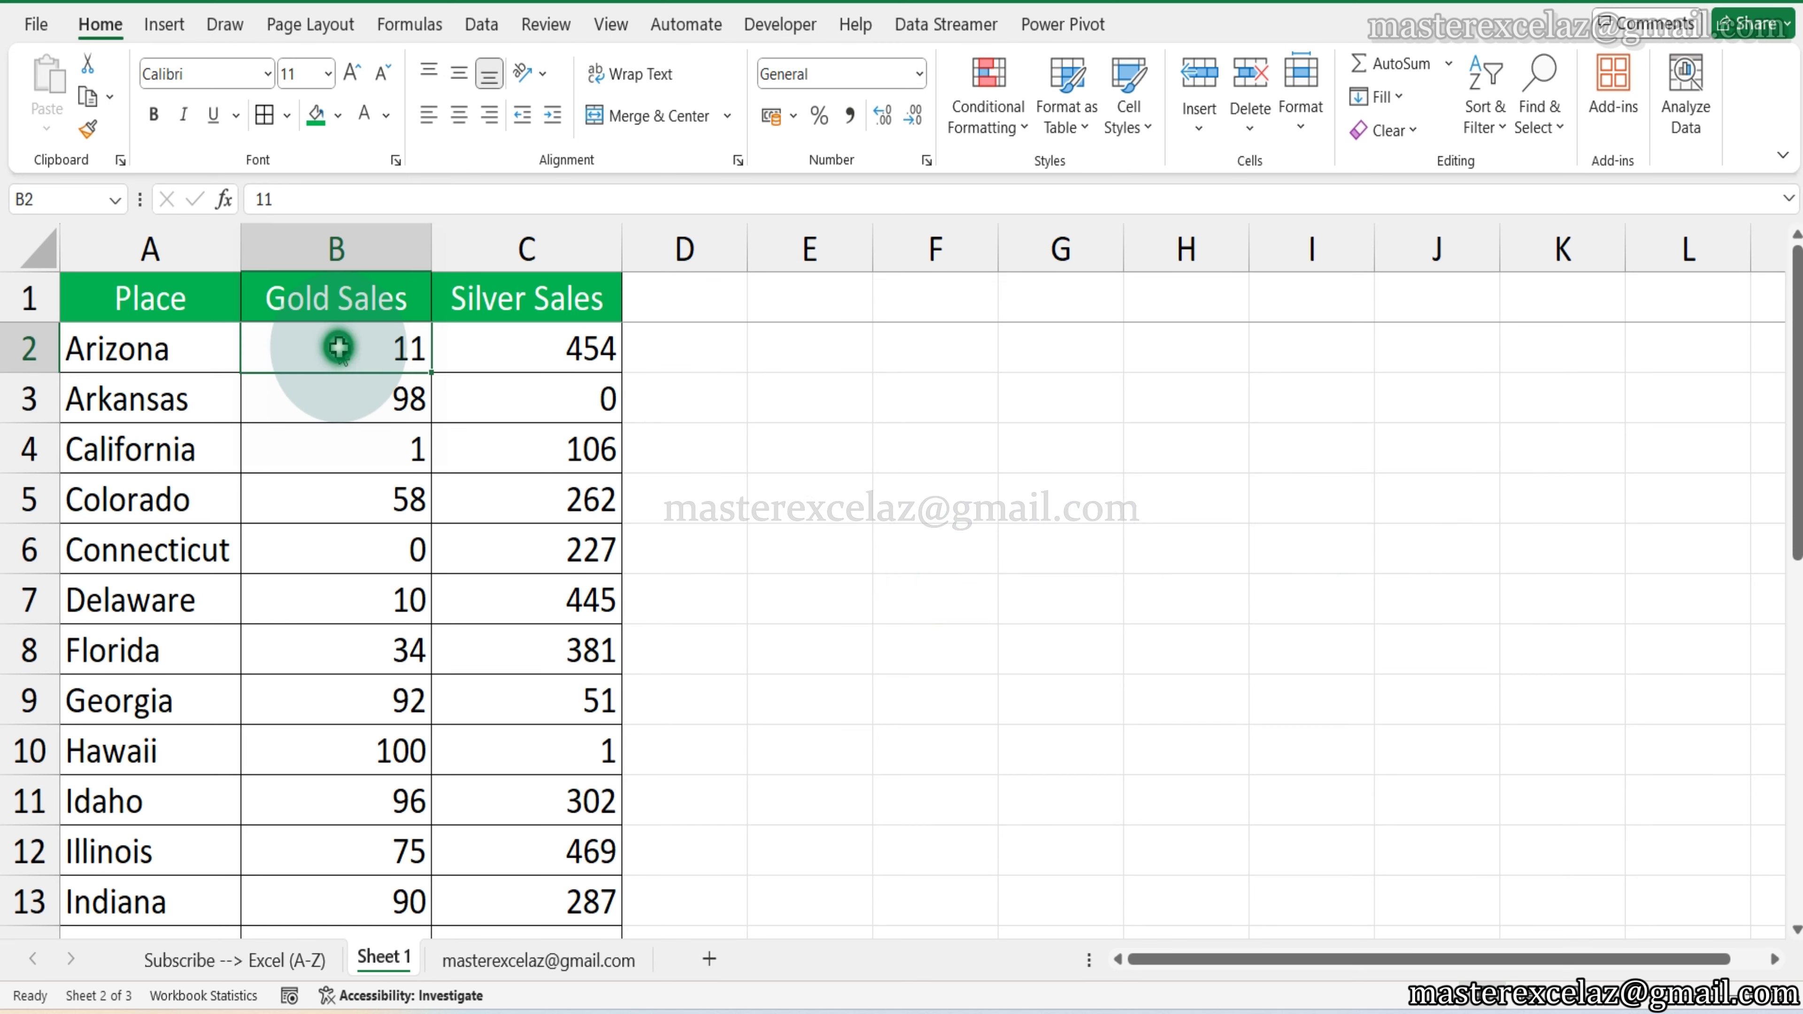
{"action": "left_click", "coordinate": [568, 329], "text": "shift"}
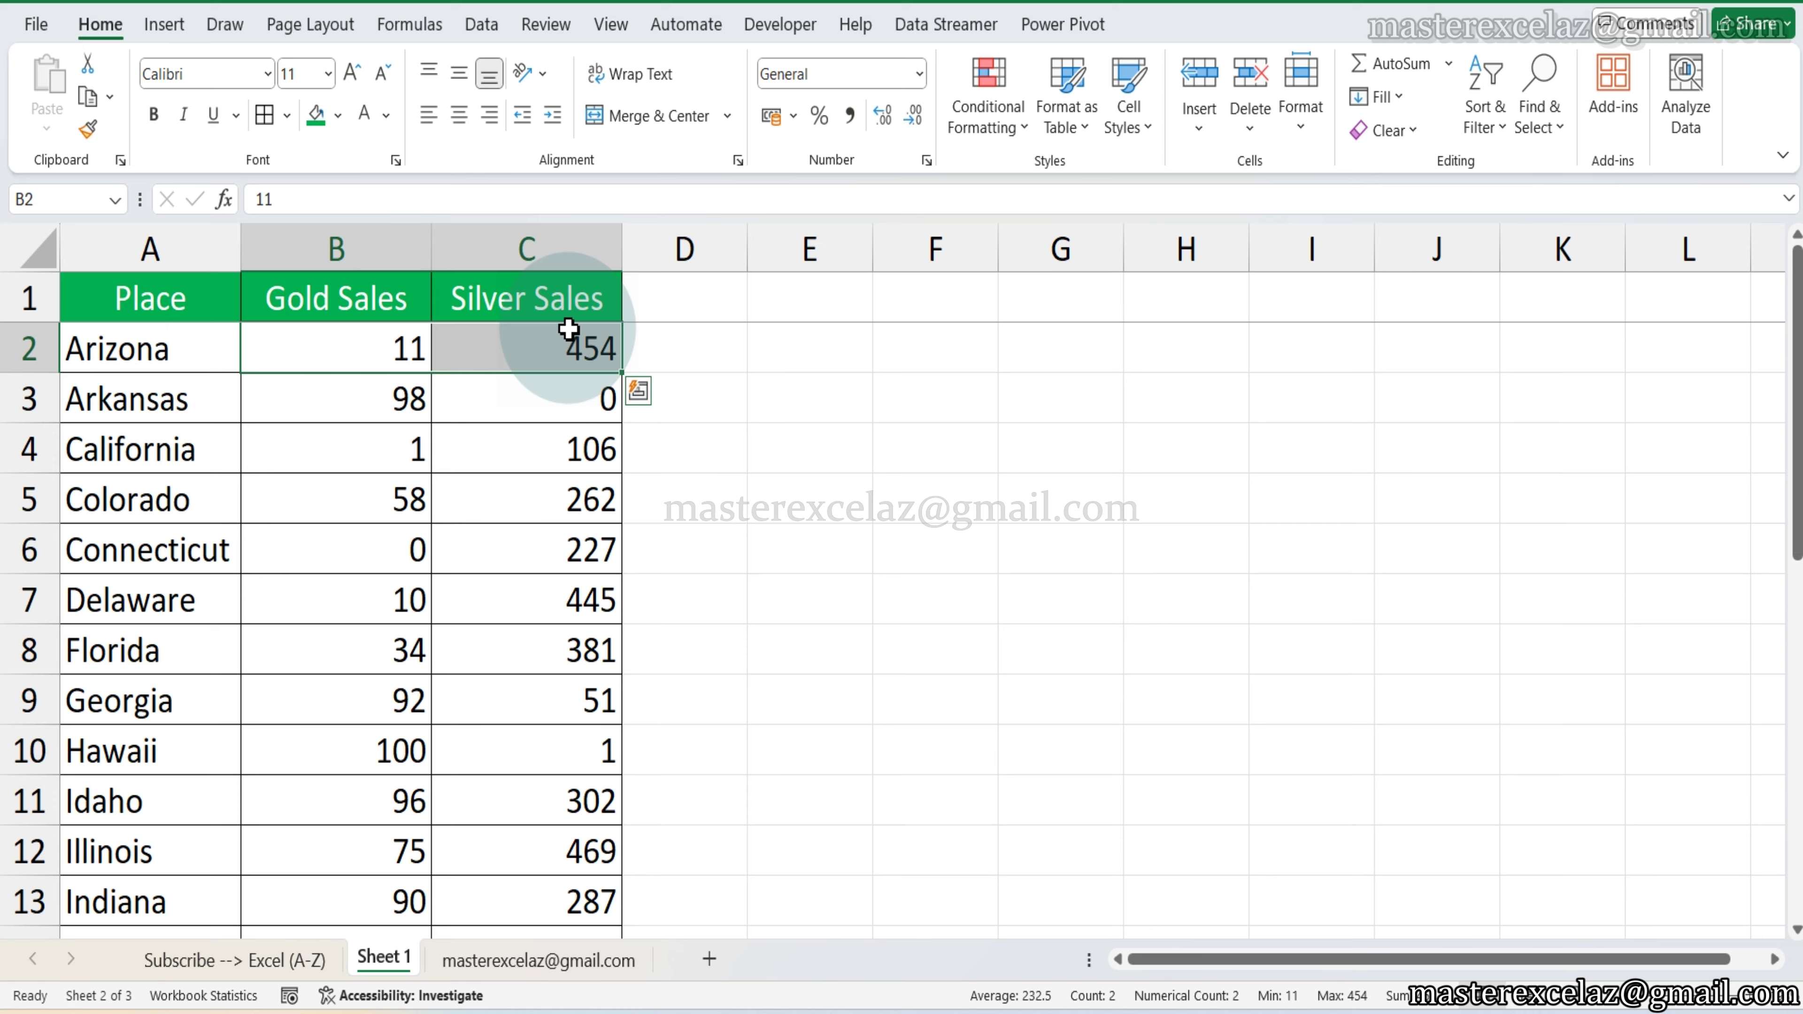
{"action": "key", "text": "ctrl+shift+Down"}
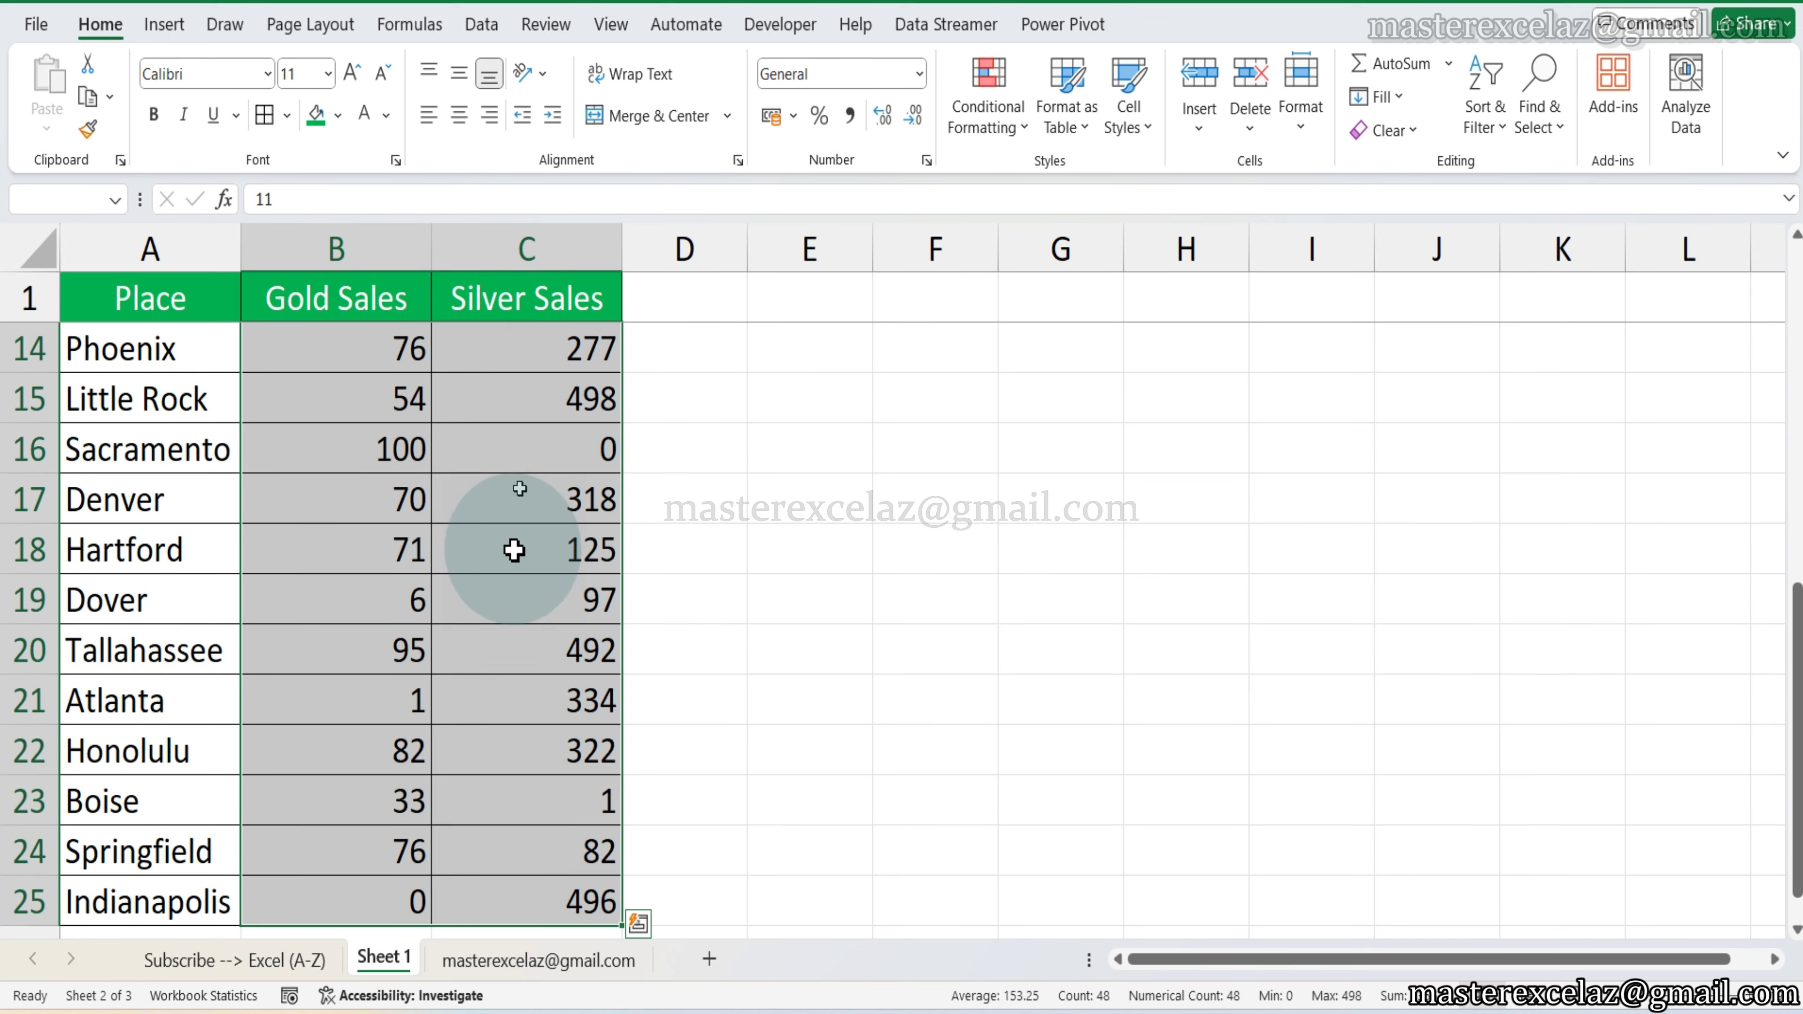
Open Format Cells for the selection, choose Custom, and select the General type code.
{"action": "right_click", "coordinate": [519, 753]}
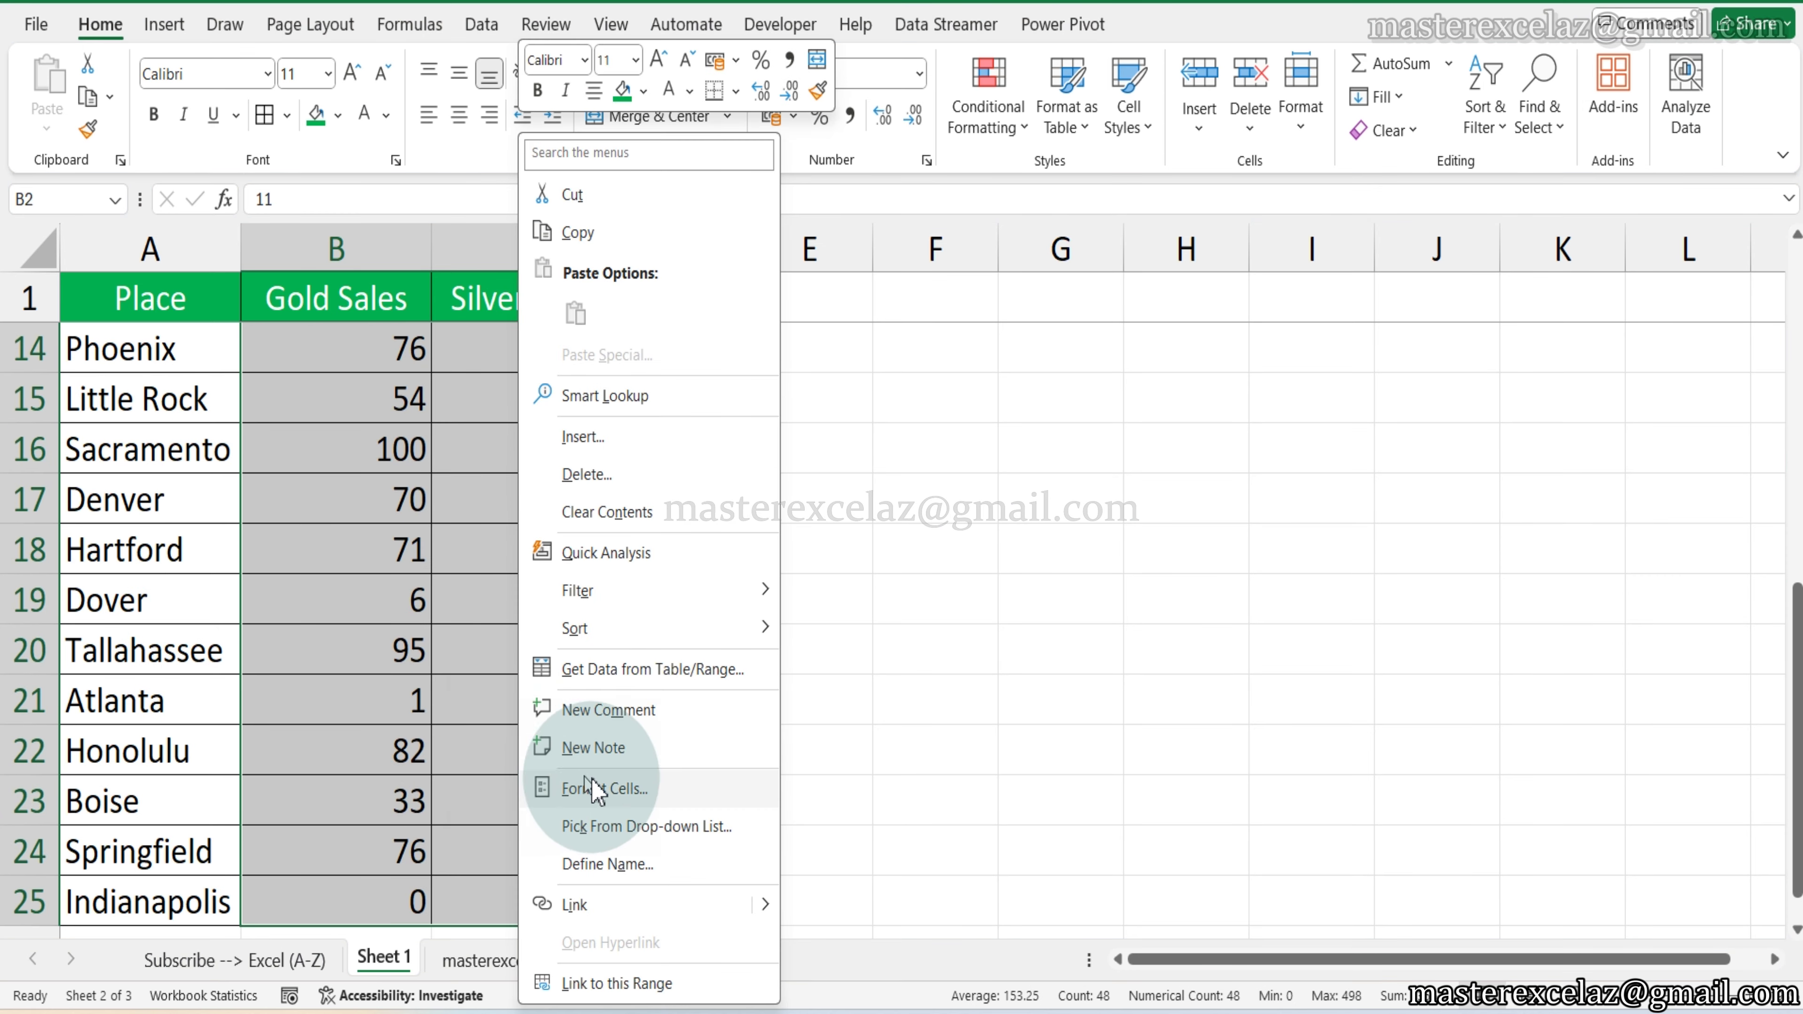
{"action": "left_click", "coordinate": [637, 795]}
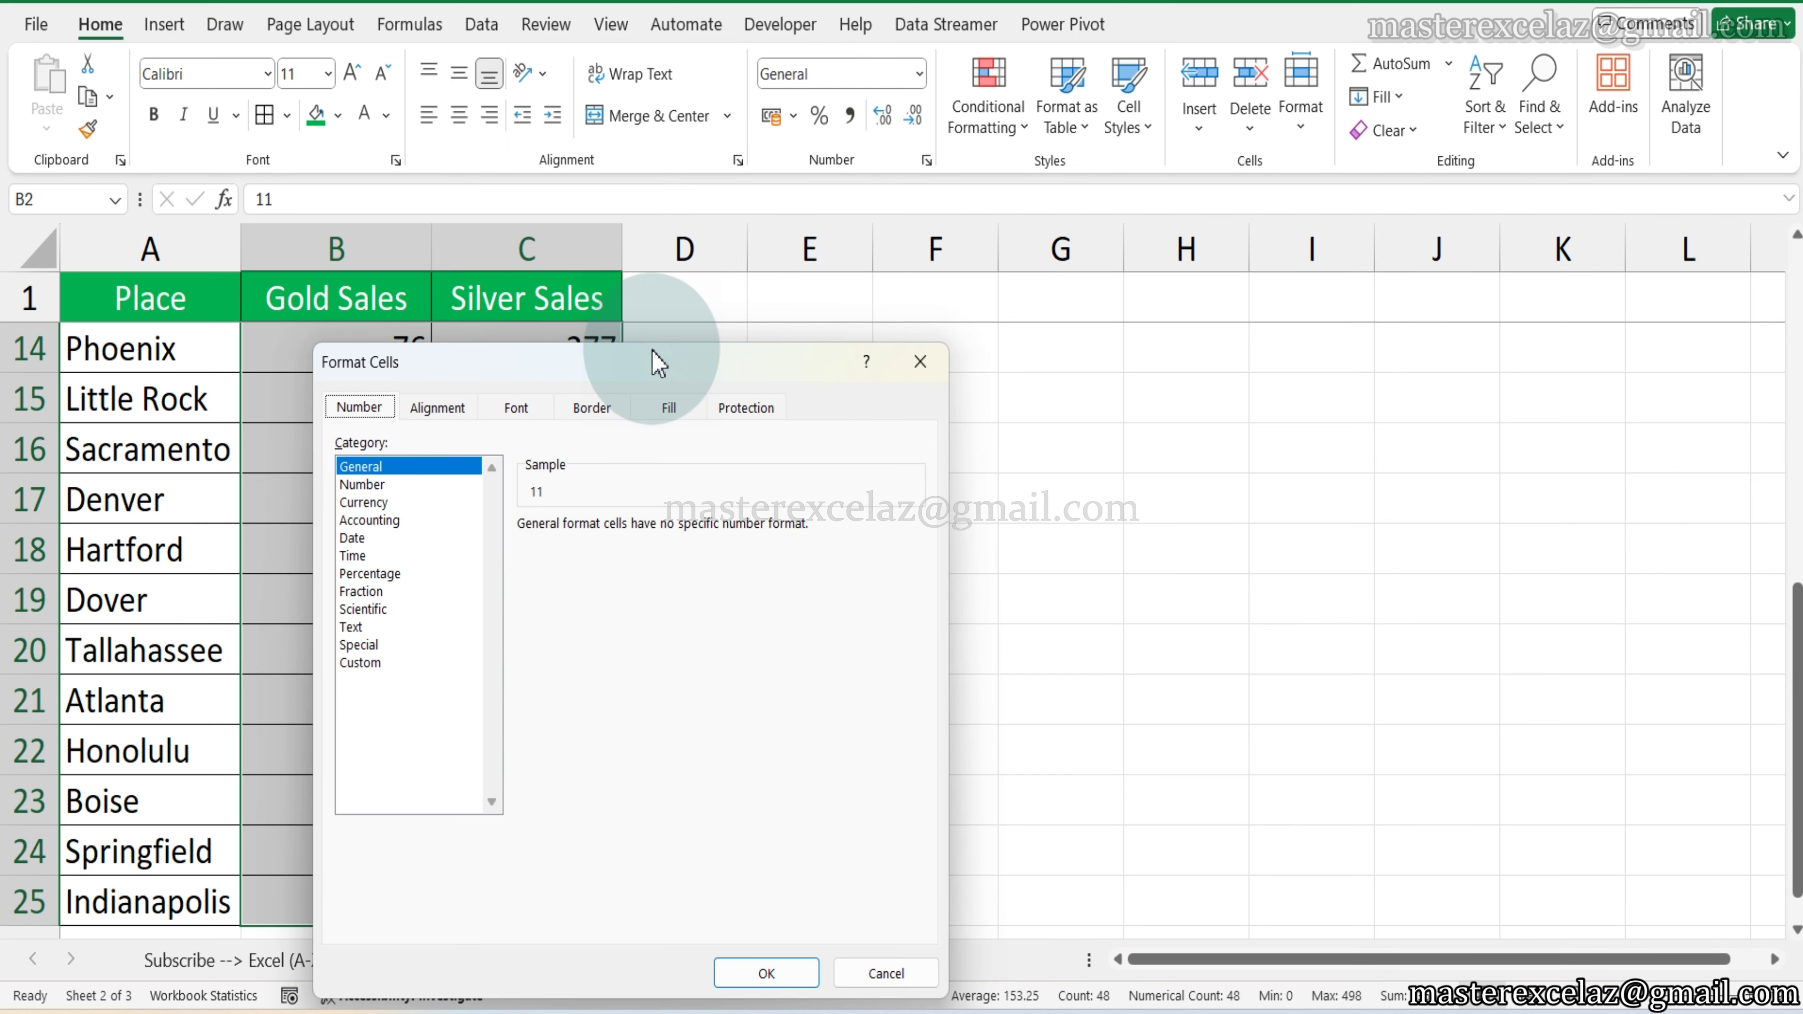
{"action": "left_click_drag", "start_coordinate": [665, 367], "coordinate": [1199, 39]}
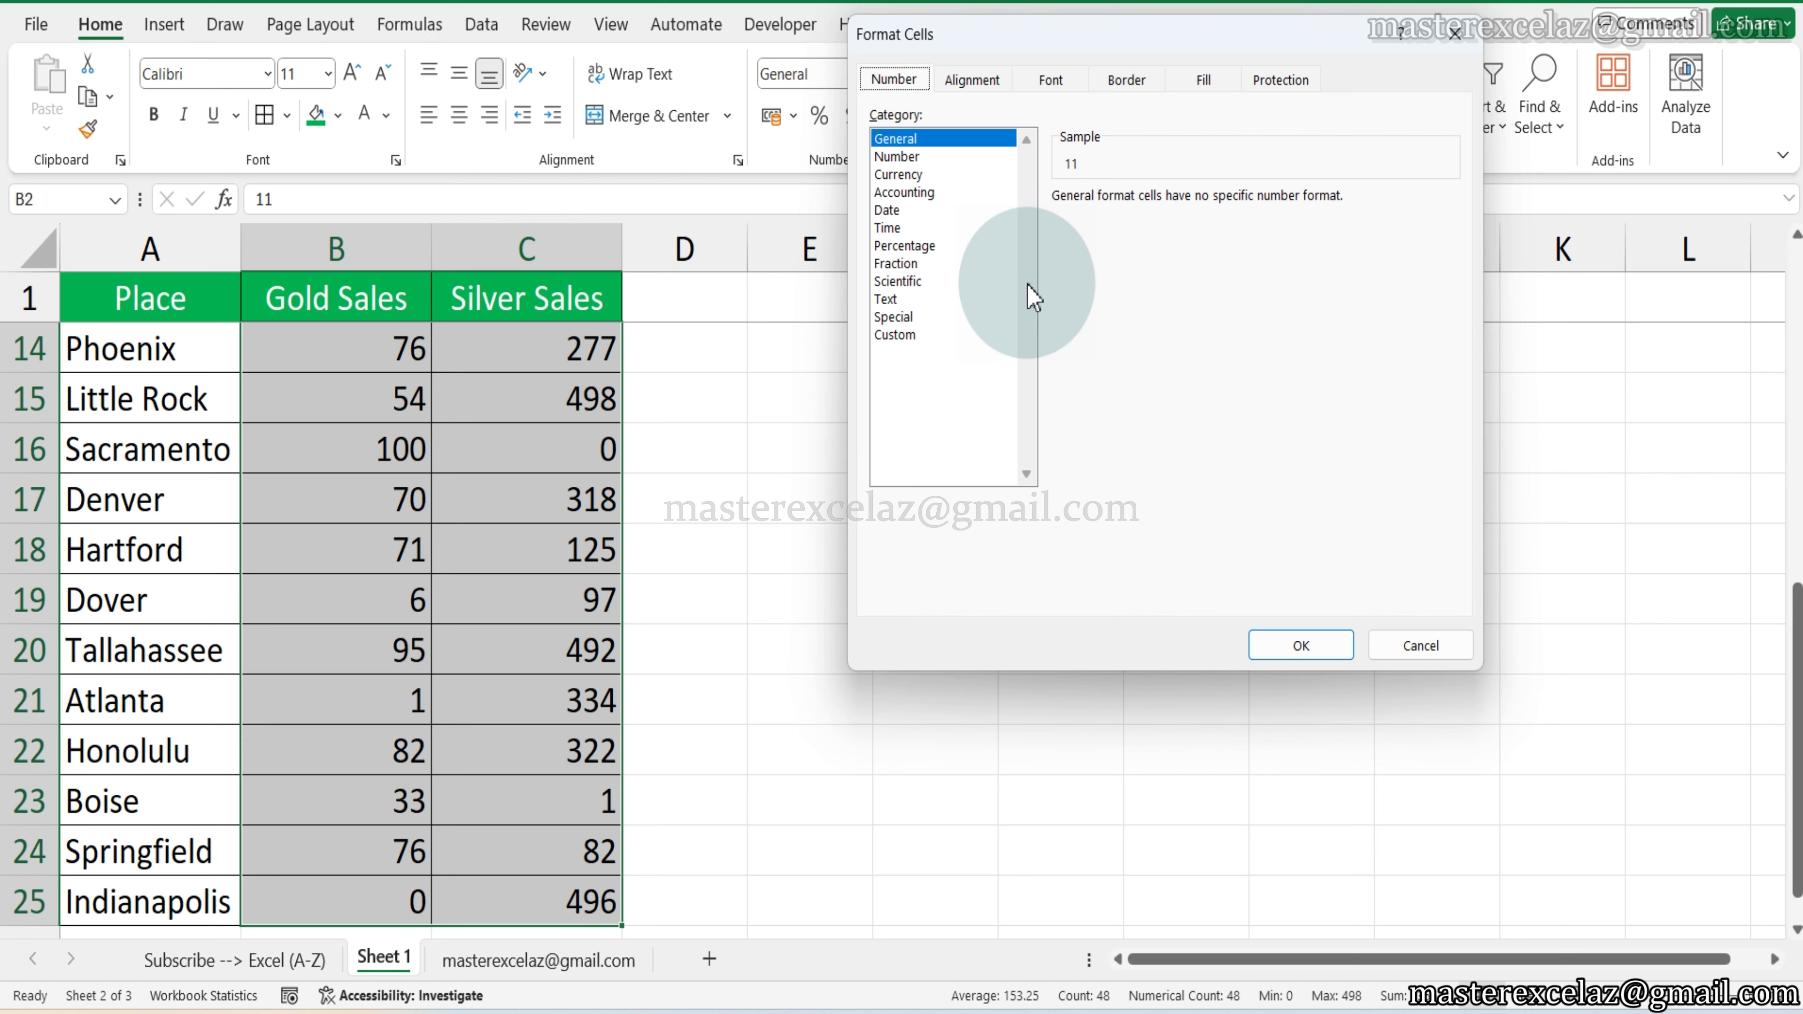
{"action": "left_click", "coordinate": [896, 334]}
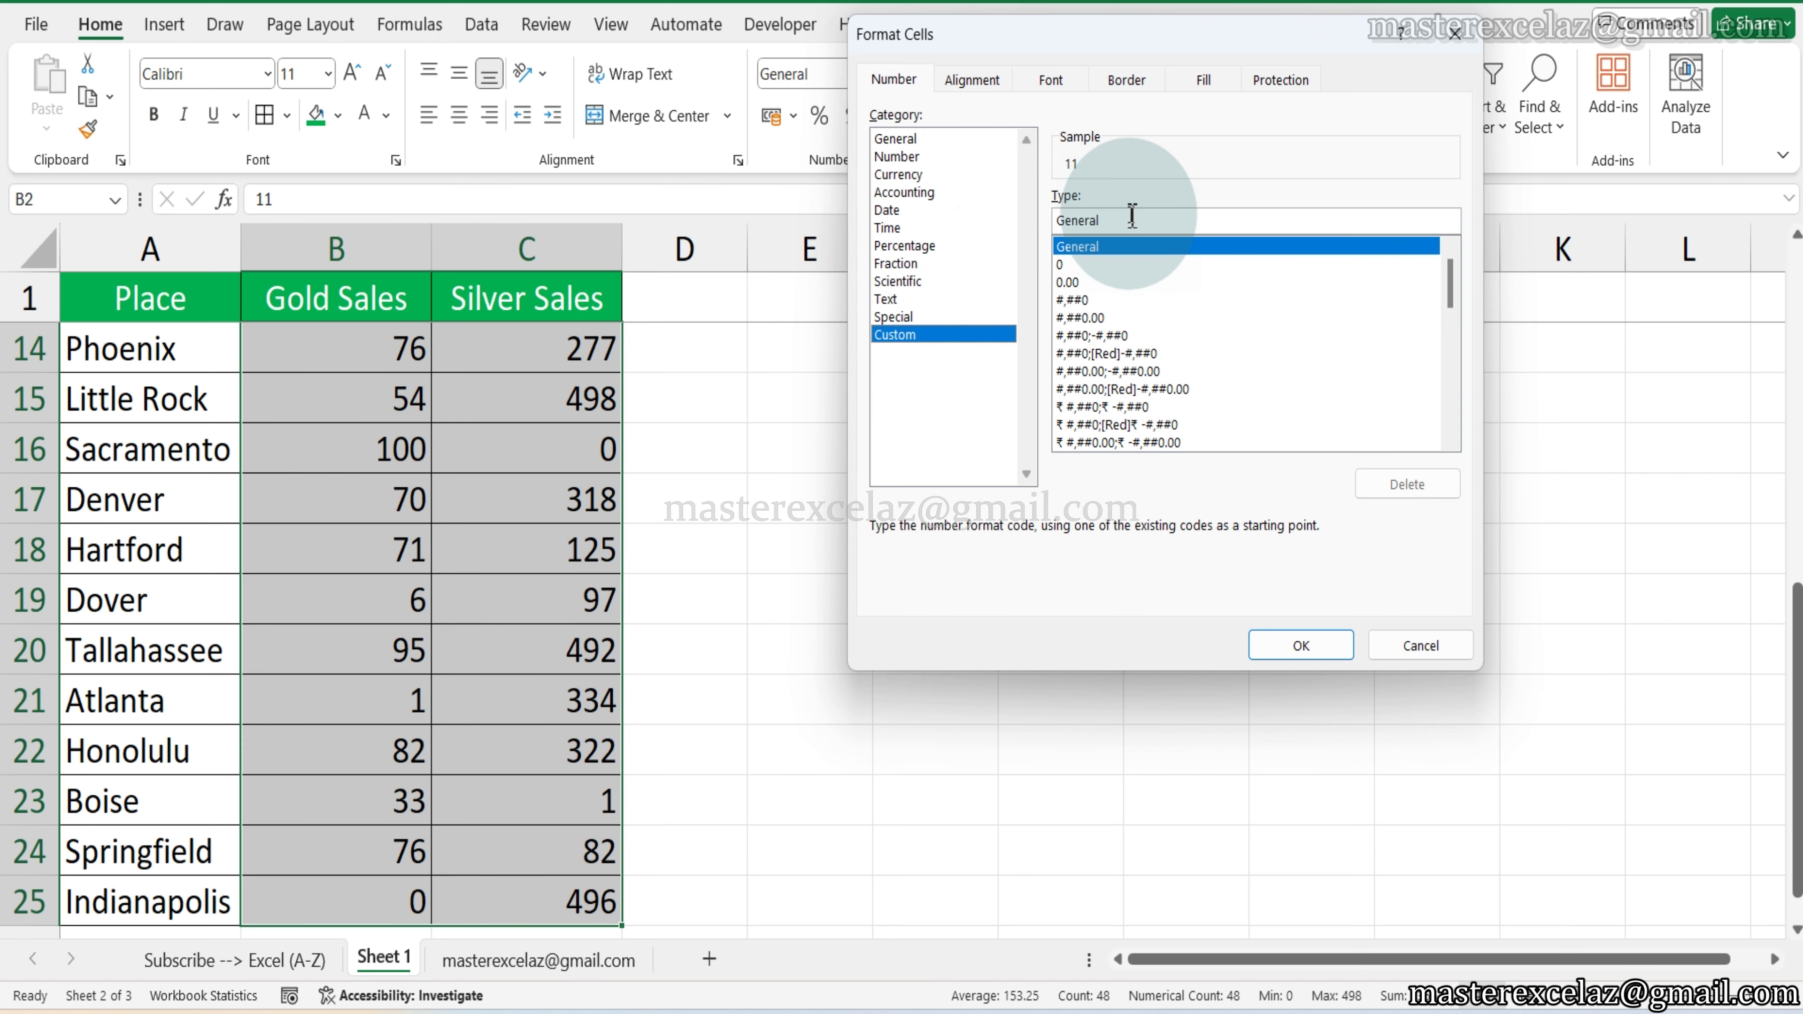
{"action": "left_click", "coordinate": [1125, 218]}
{"action": "left_click", "coordinate": [1131, 247]}
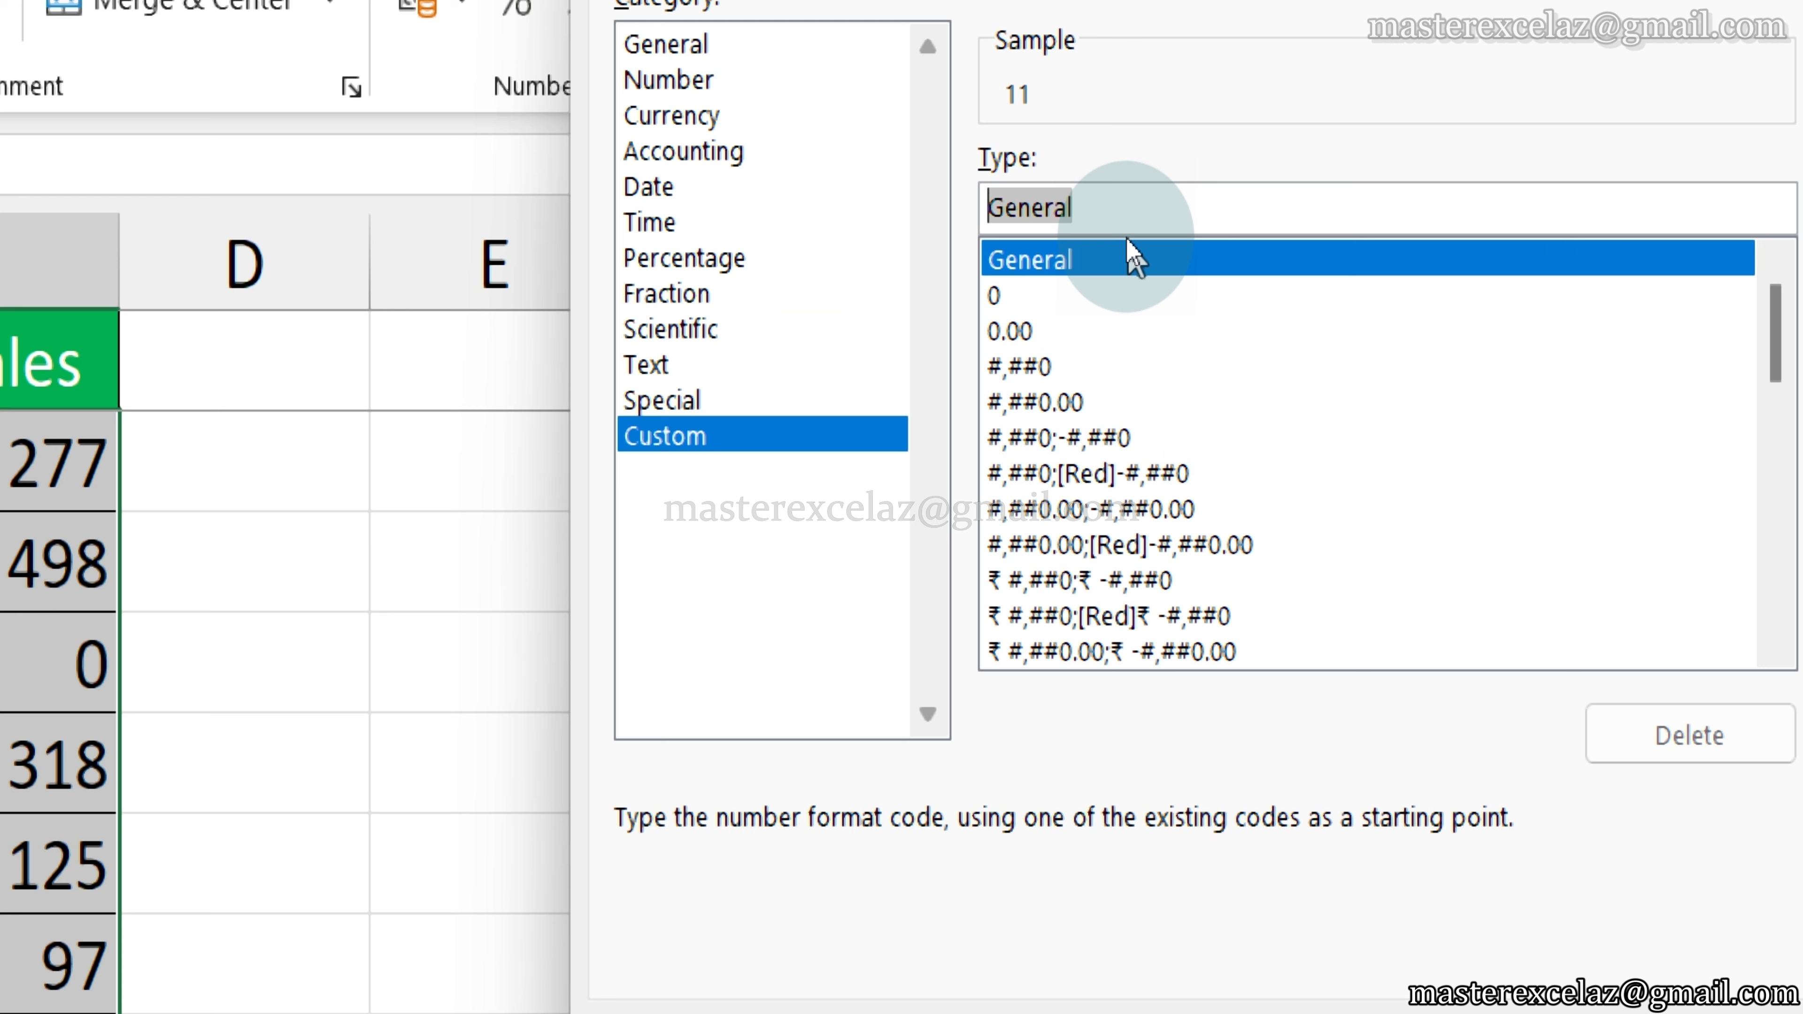
Enter the custom format code [=0] # "0 Ton" ; [=1] # " Ton" ; # "Tons", correcting a typo.
{"action": "type", "text": "["}
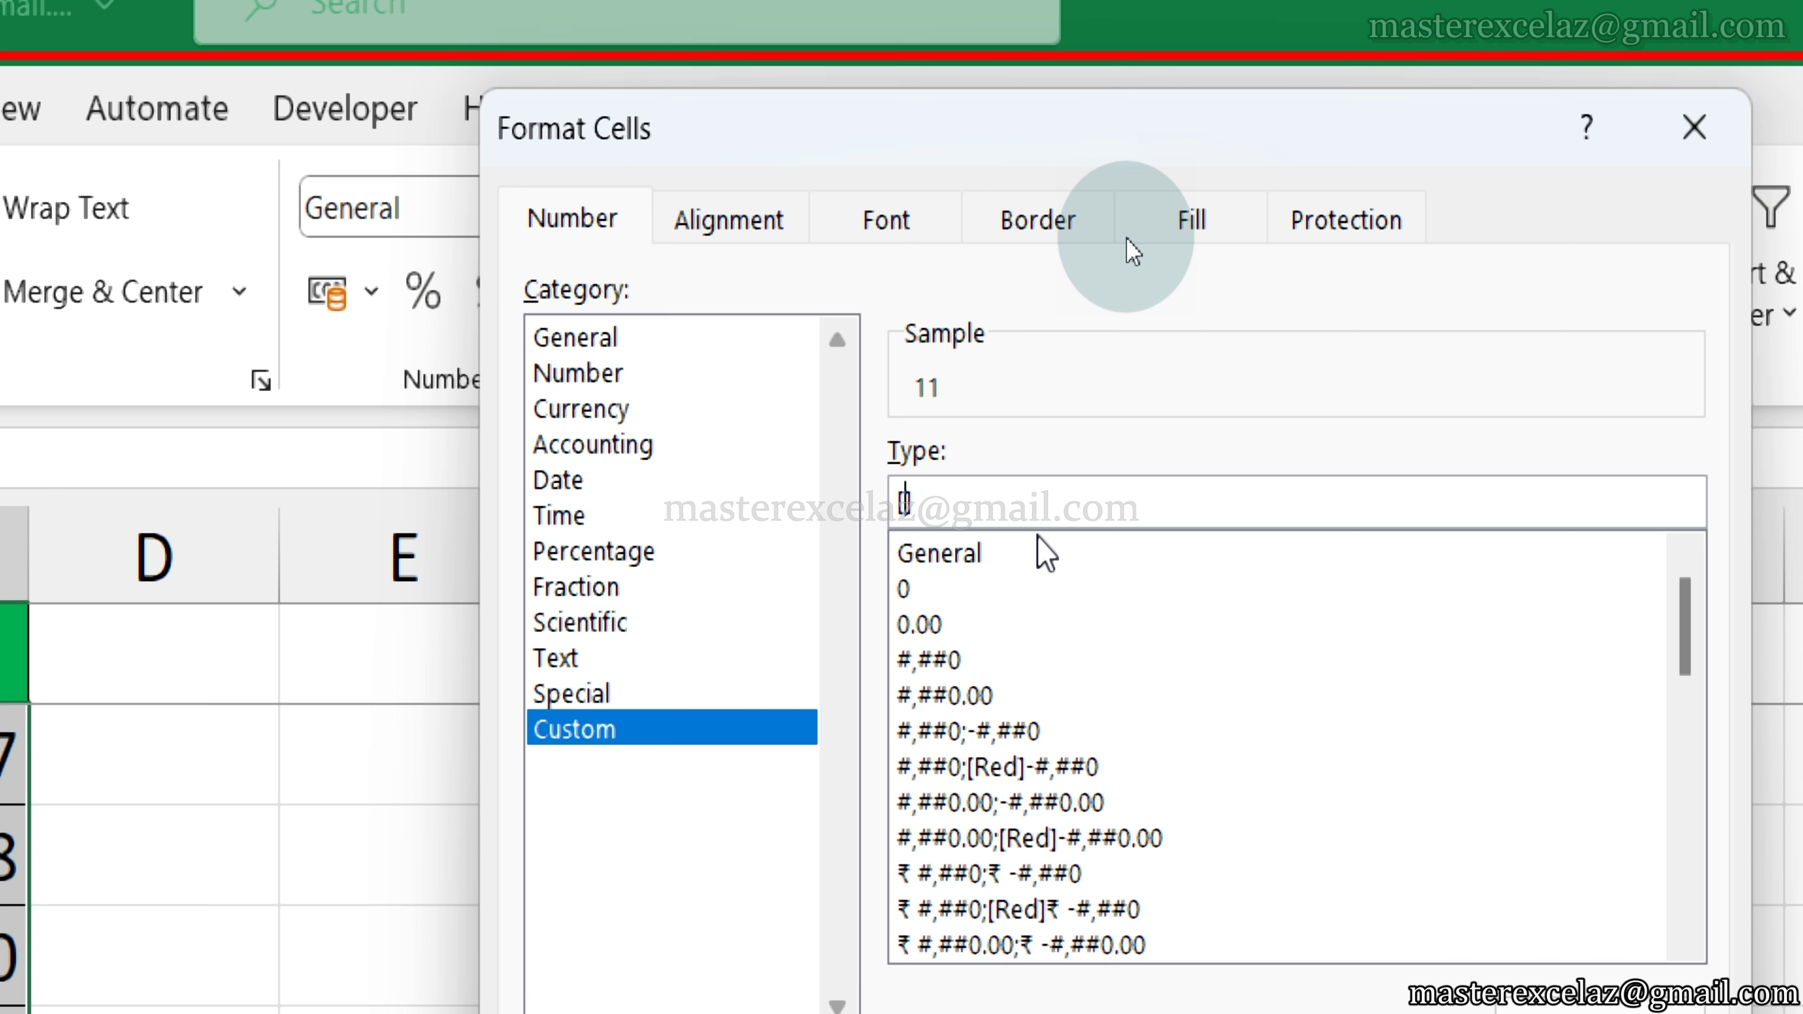
{"action": "type", "text": "=0"}
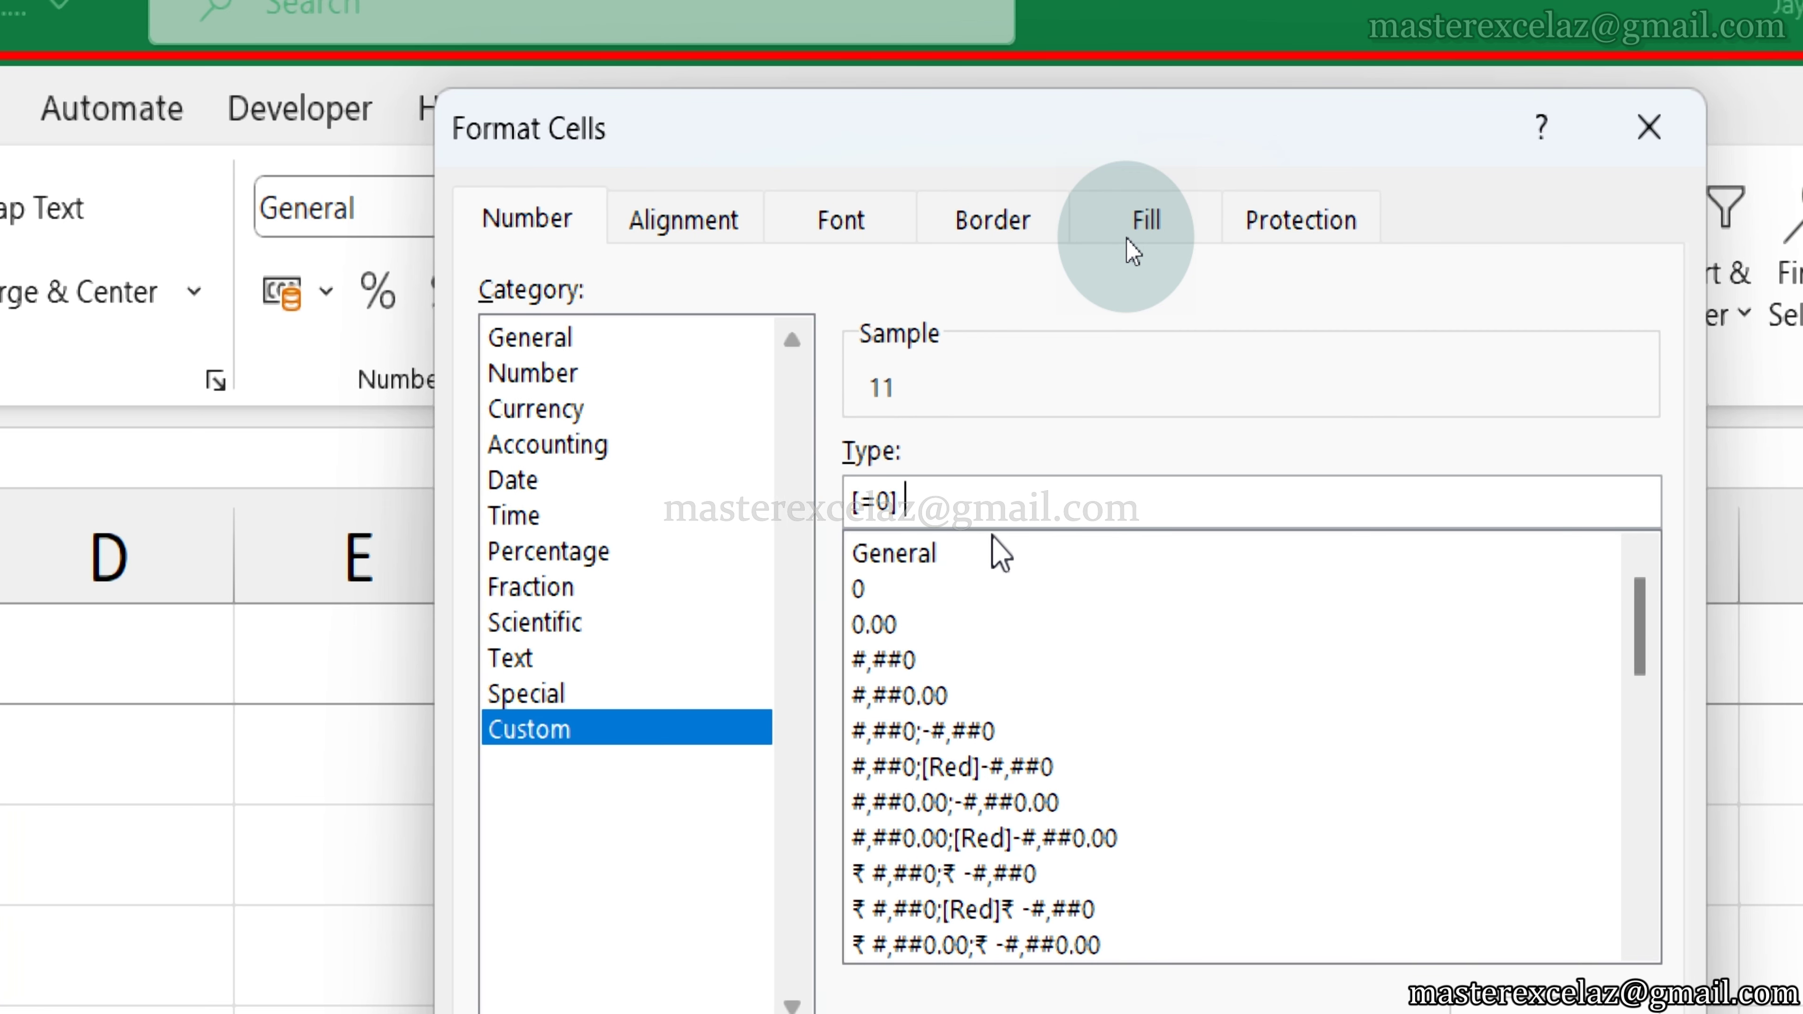
{"action": "type", "text": " #"}
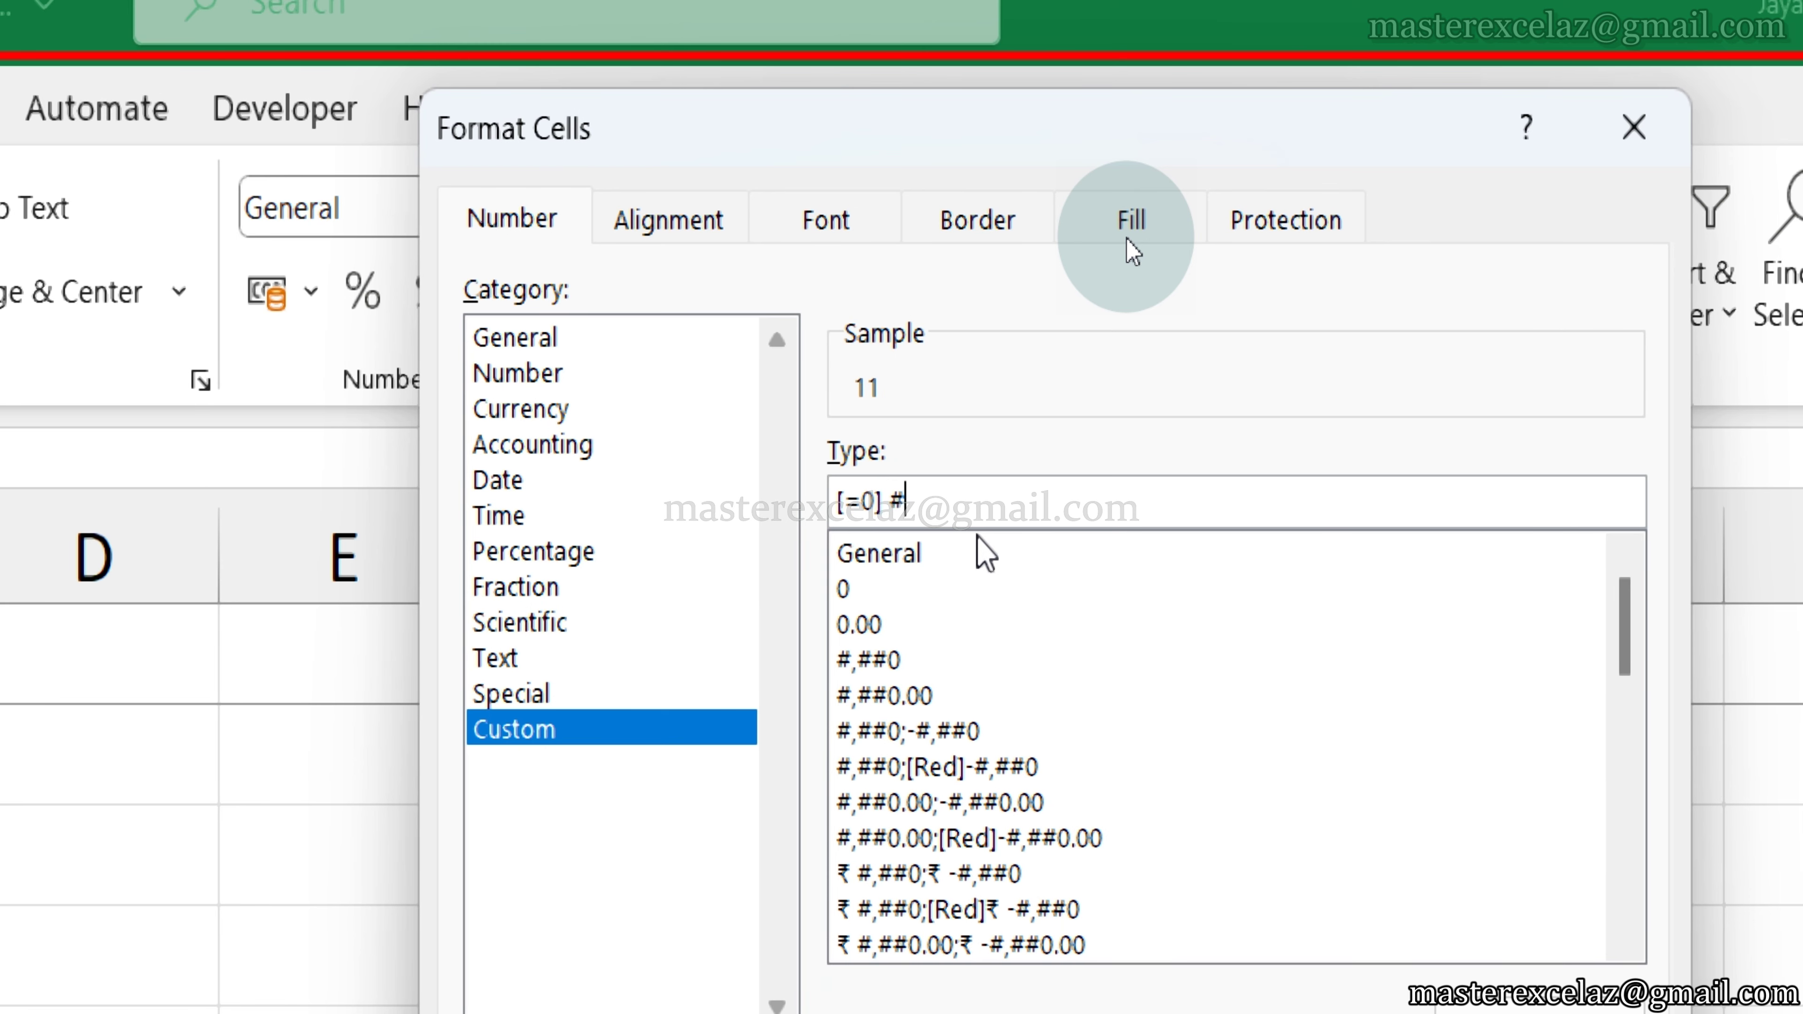
{"action": "type", "text": " \"0"}
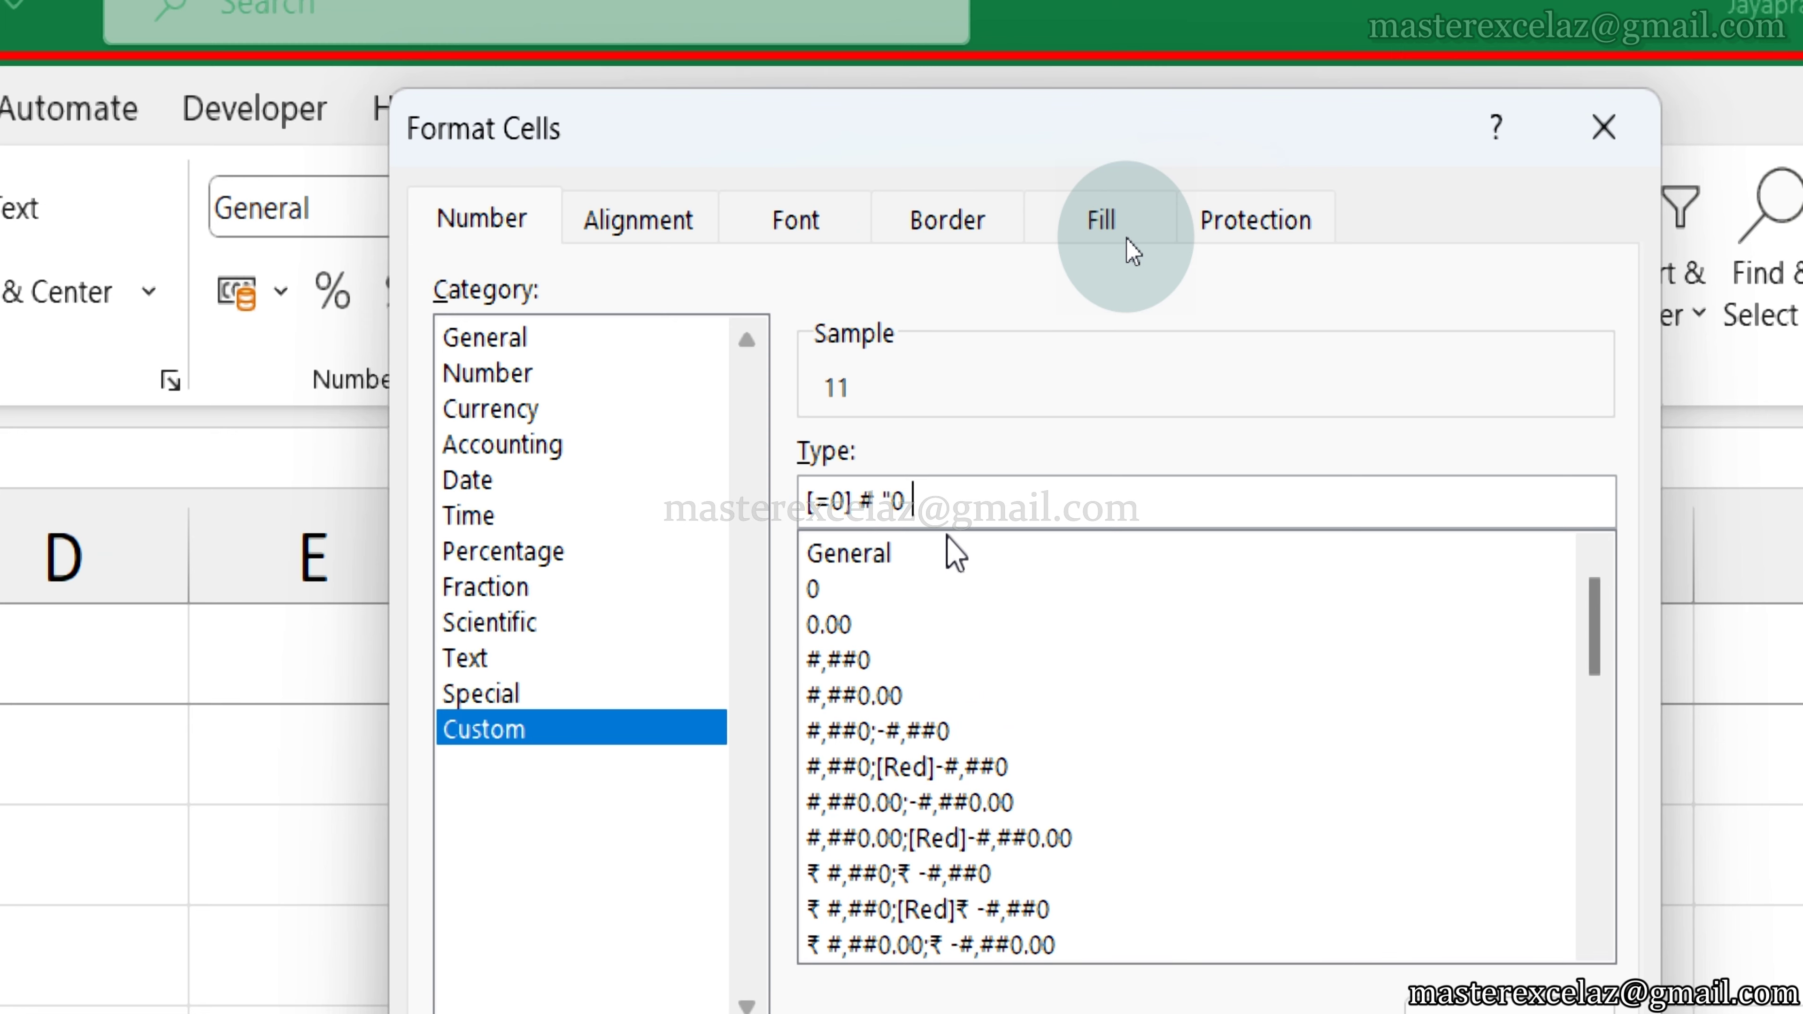
{"action": "type", "text": " Ton"}
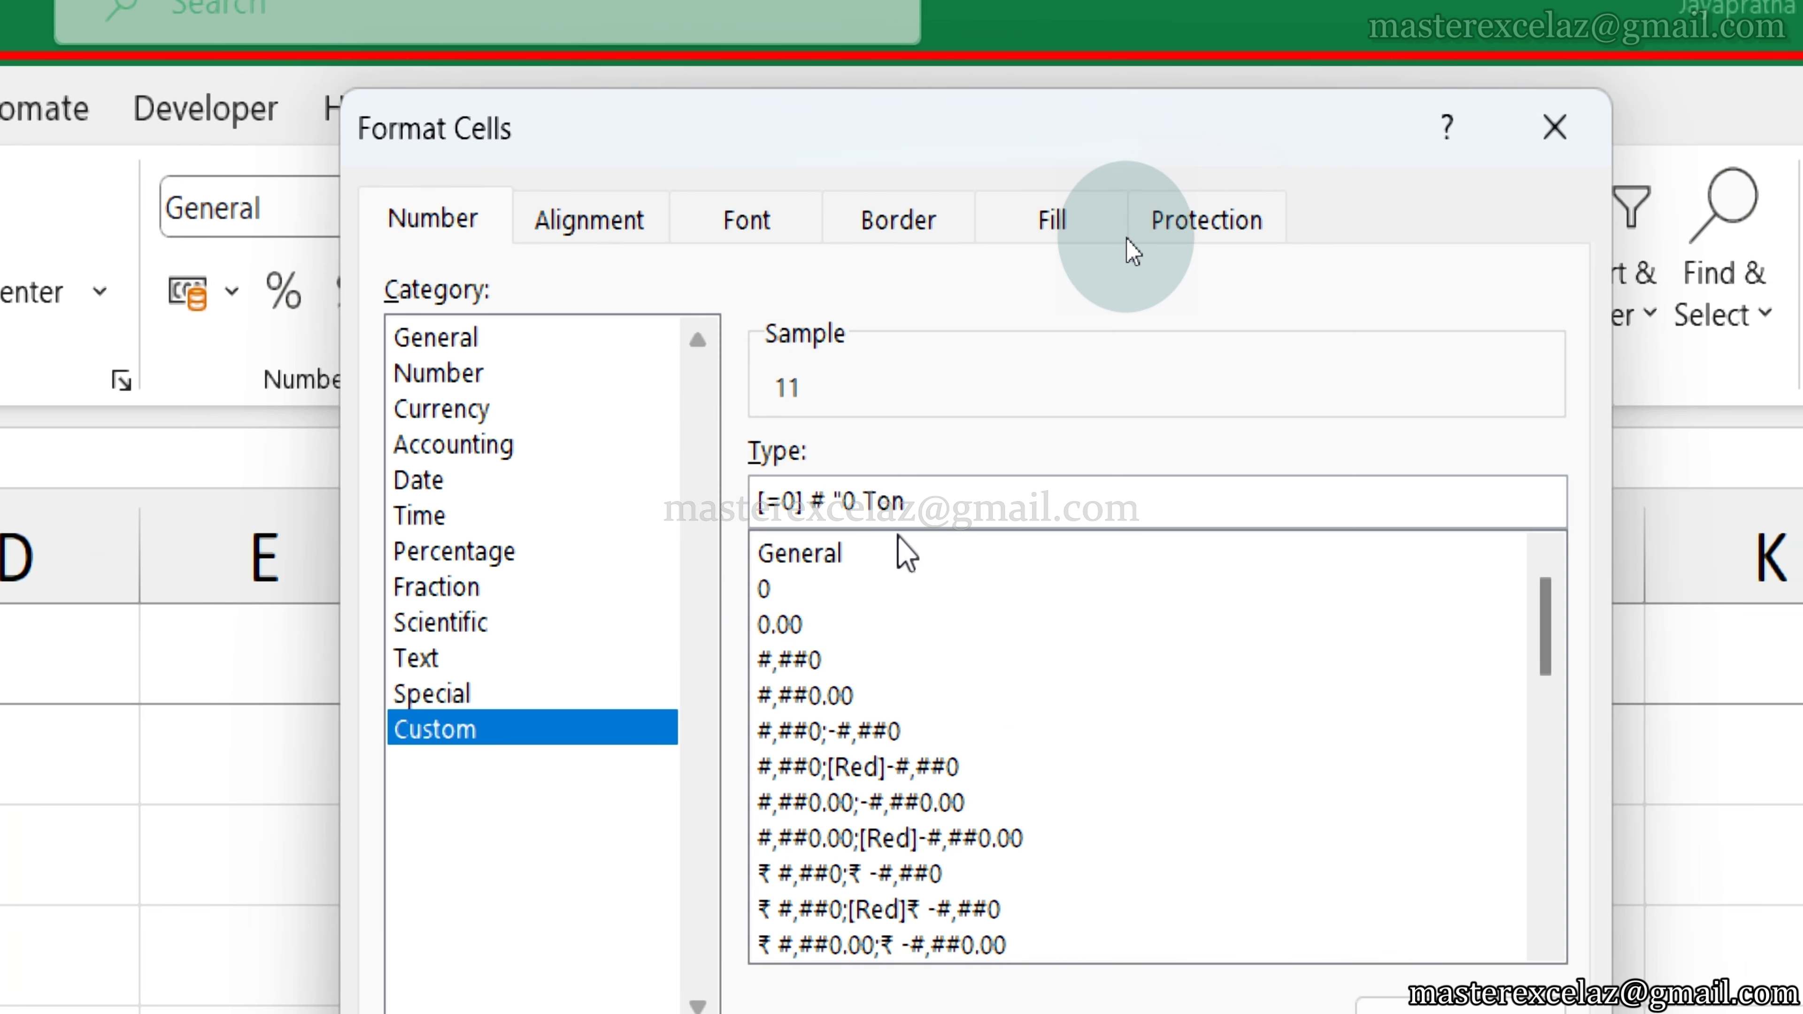
{"action": "type", "text": "\" ;"}
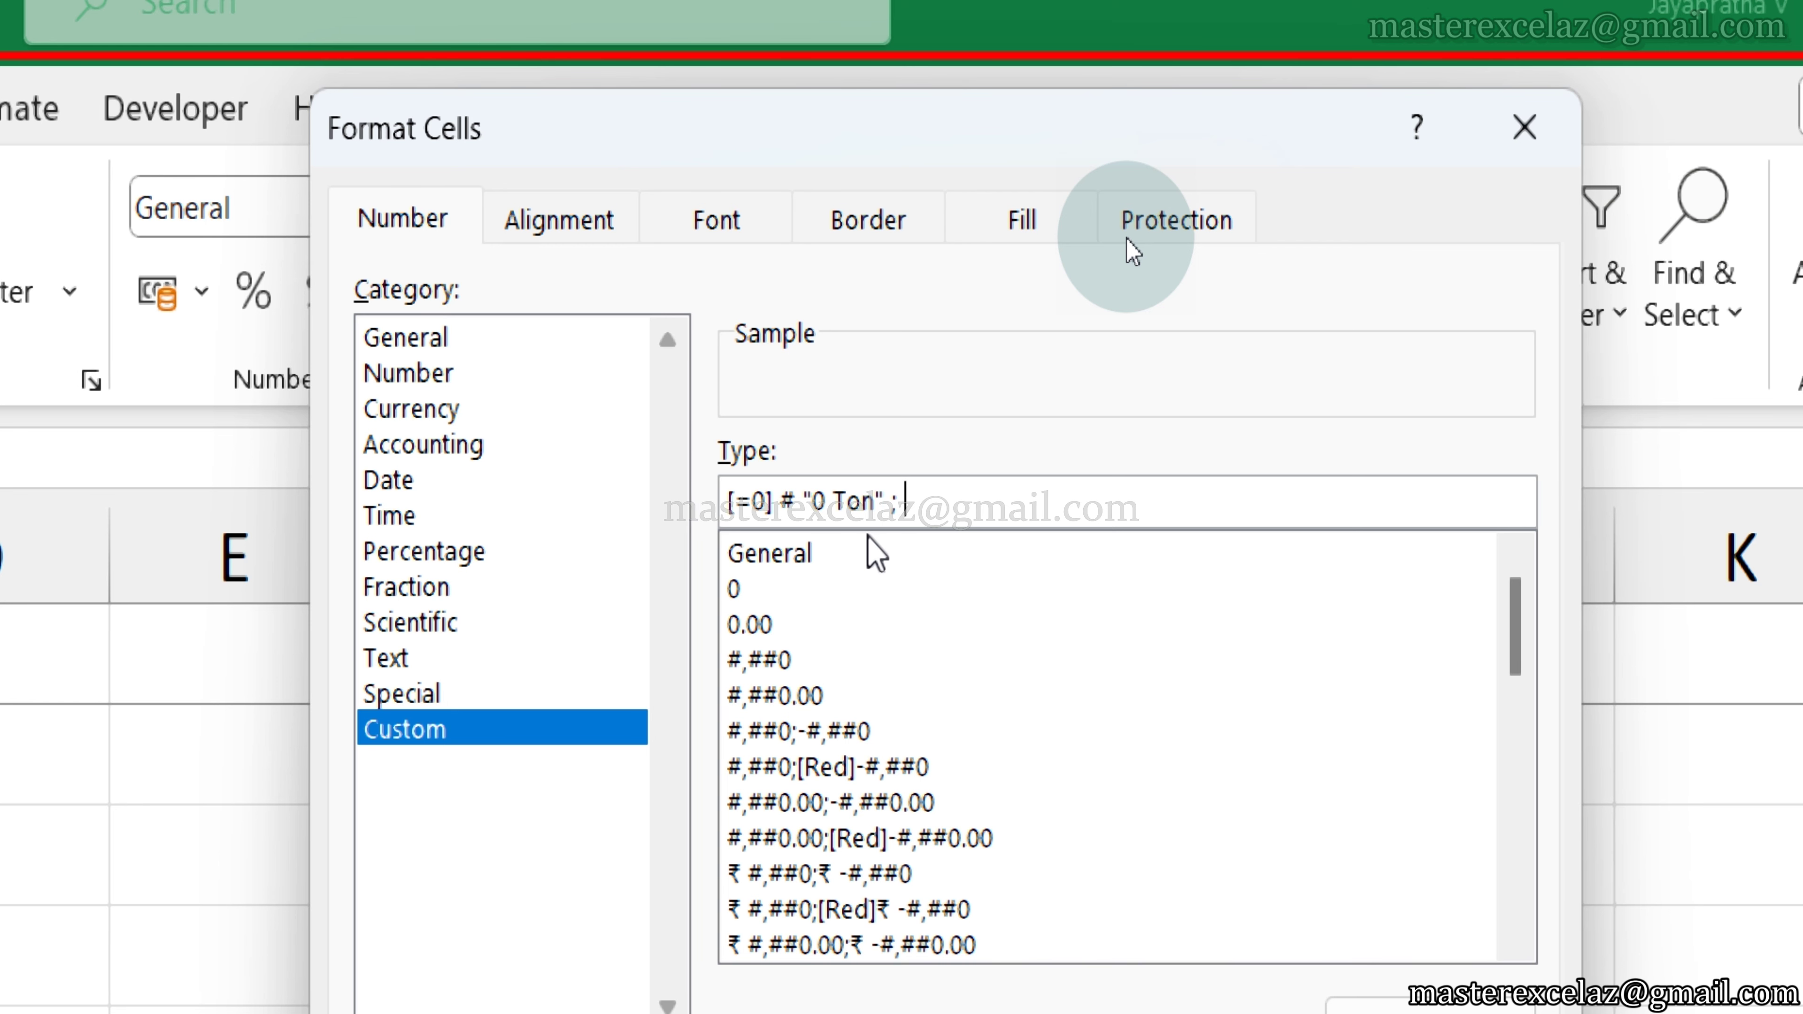
{"action": "type", "text": " []"}
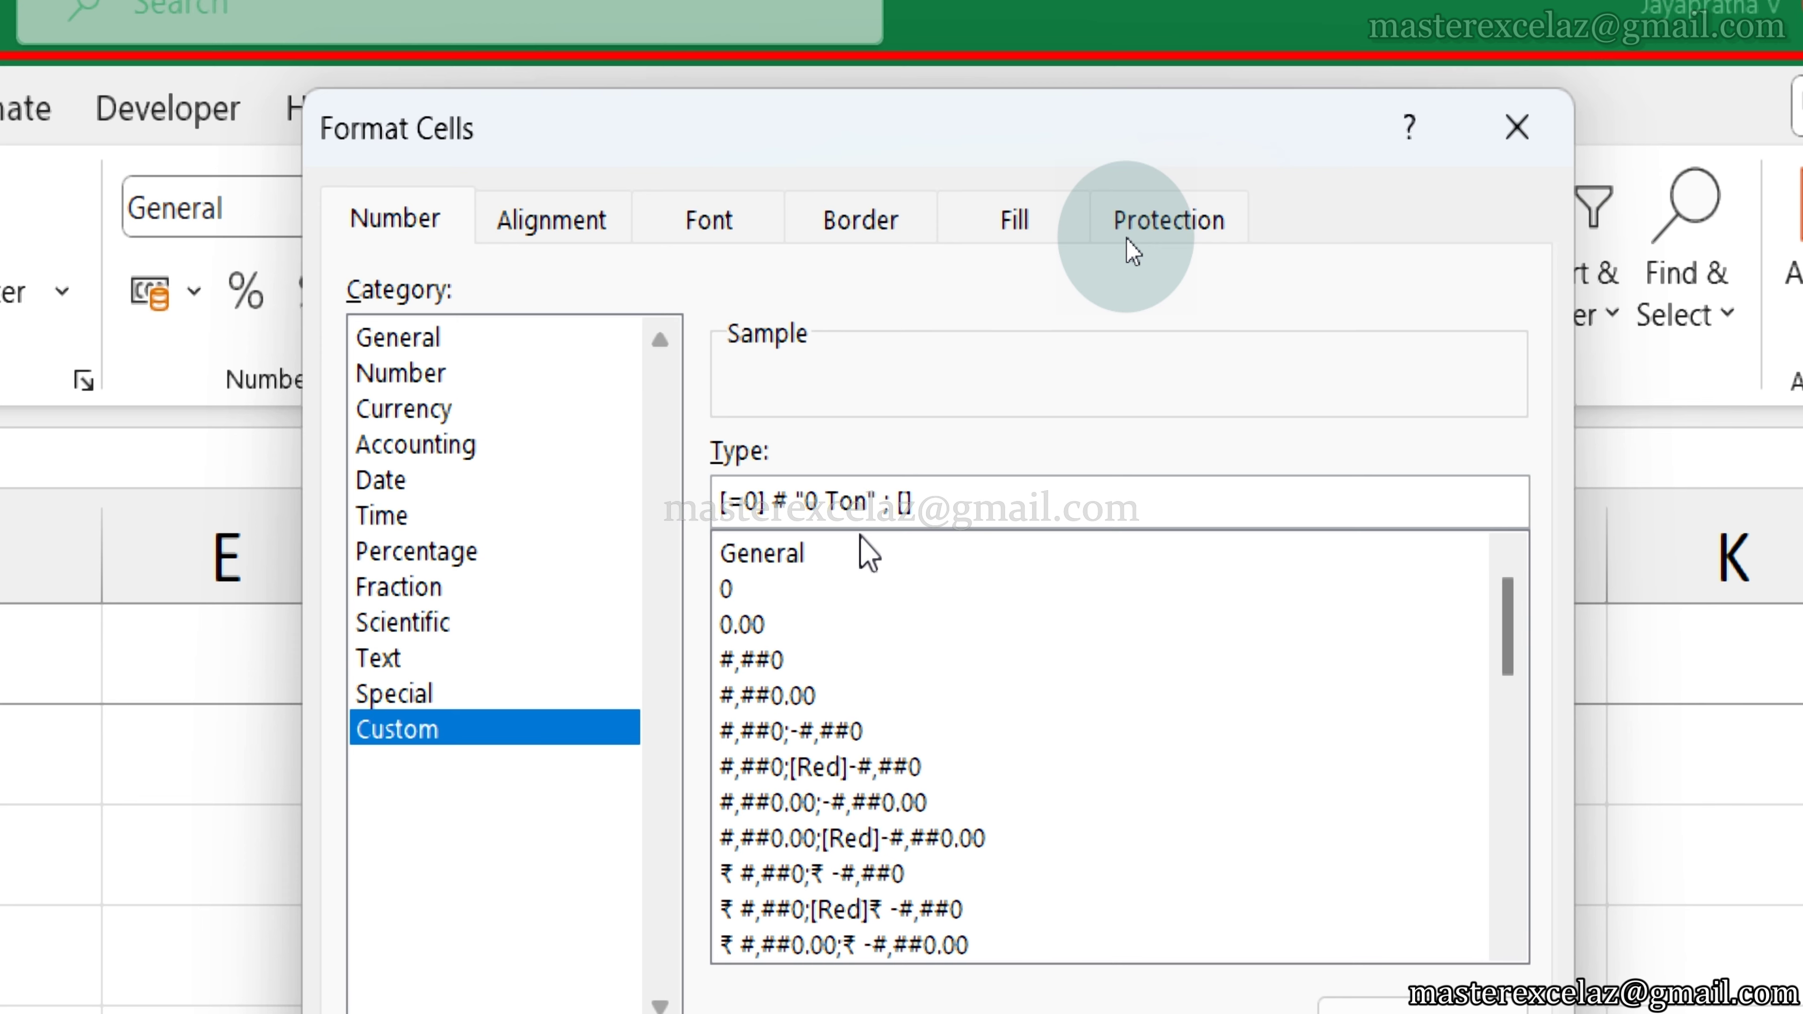
{"action": "type", "text": "=1"}
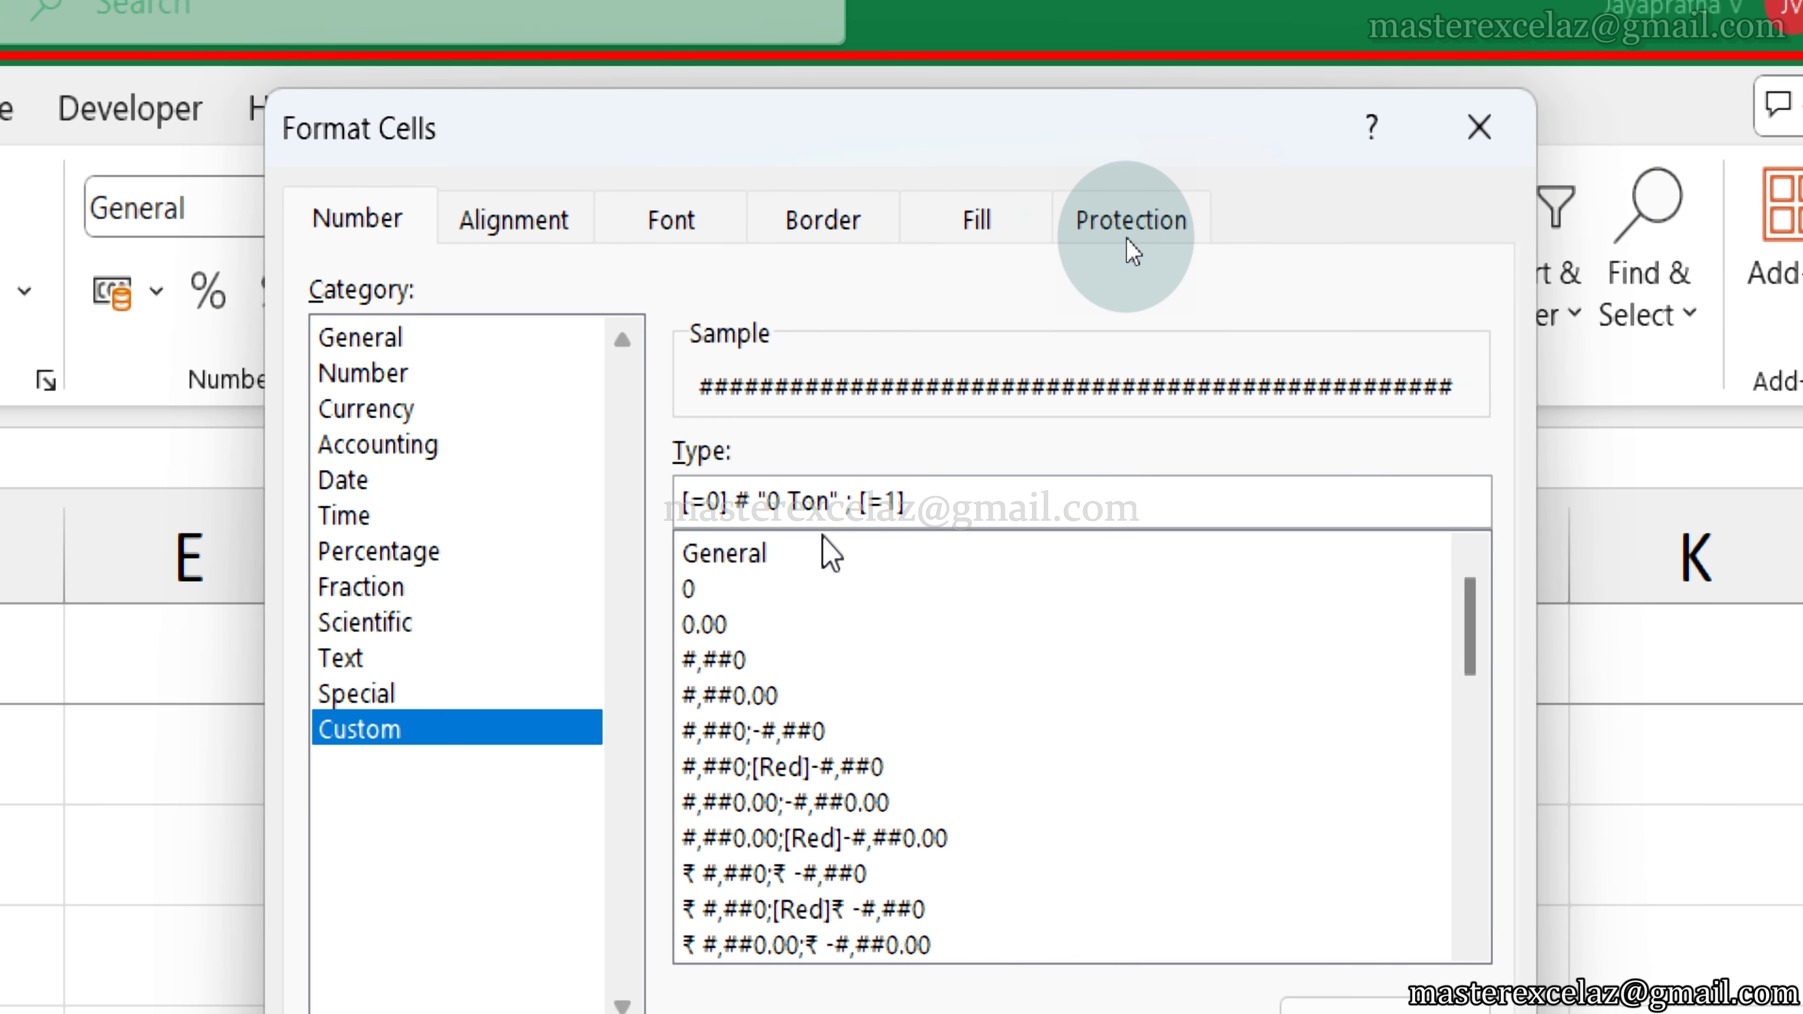
{"action": "type", "text": "# "}
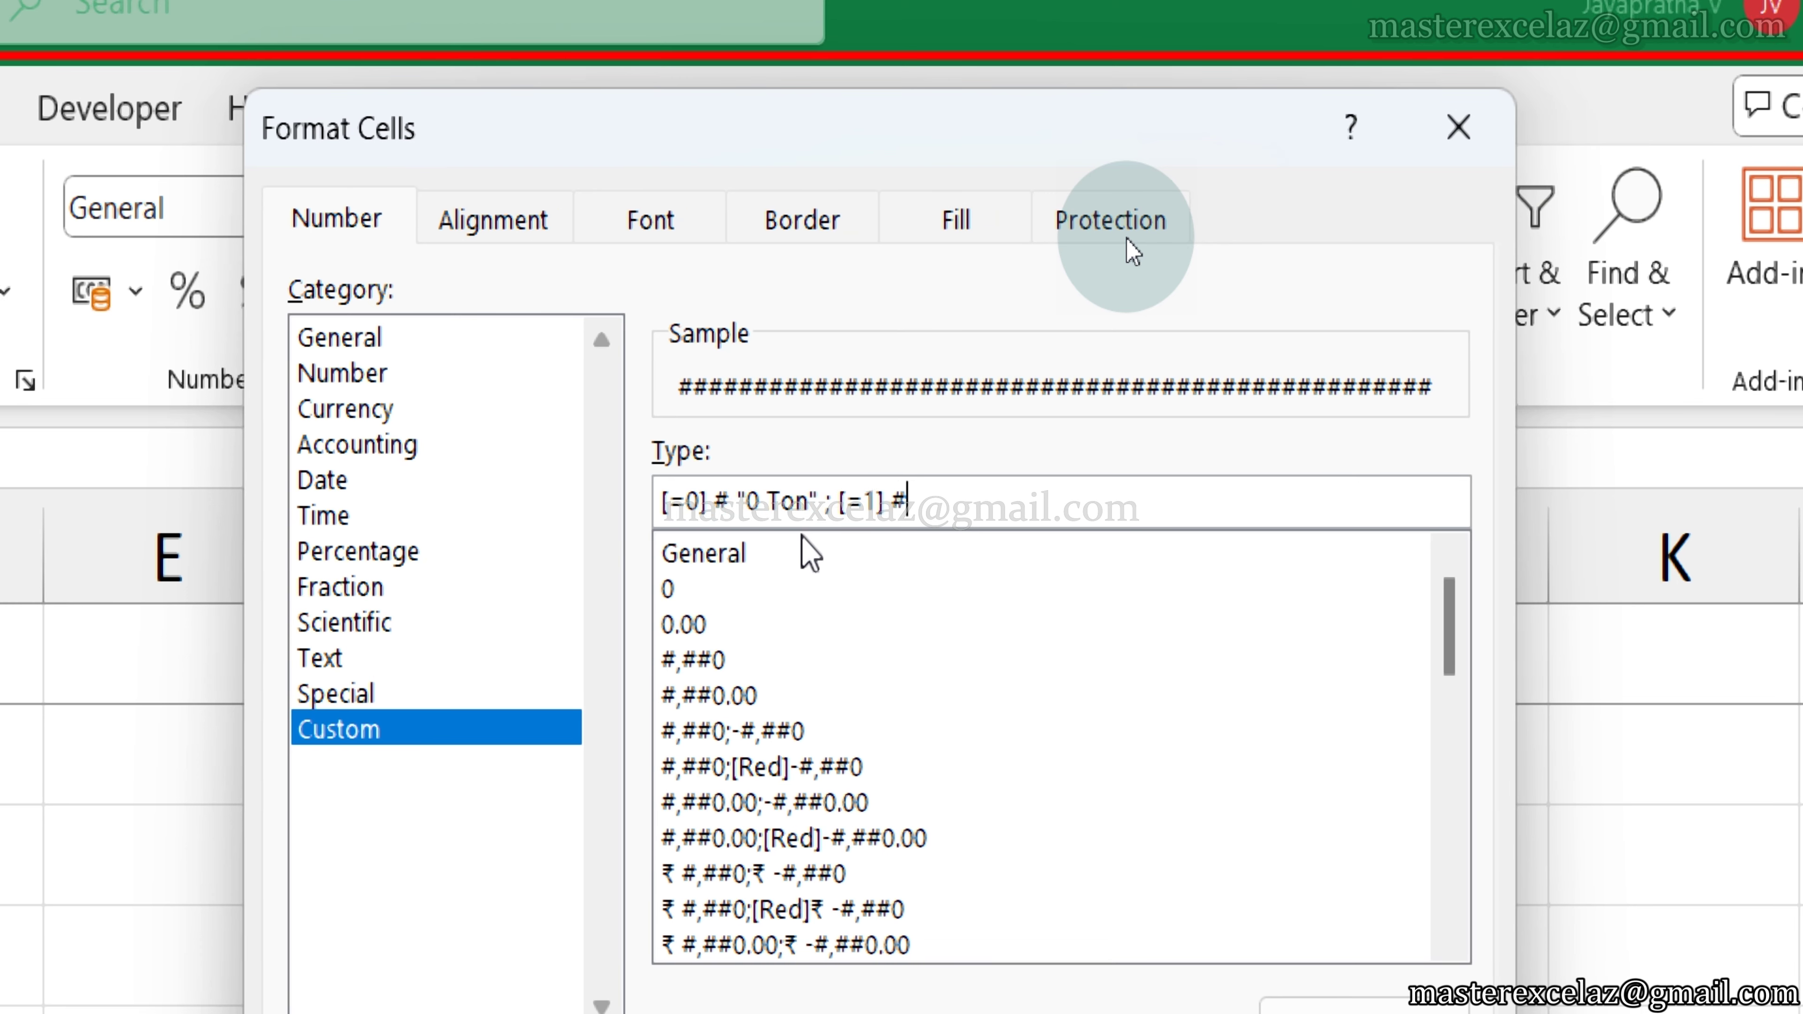
{"action": "type", "text": "1"}
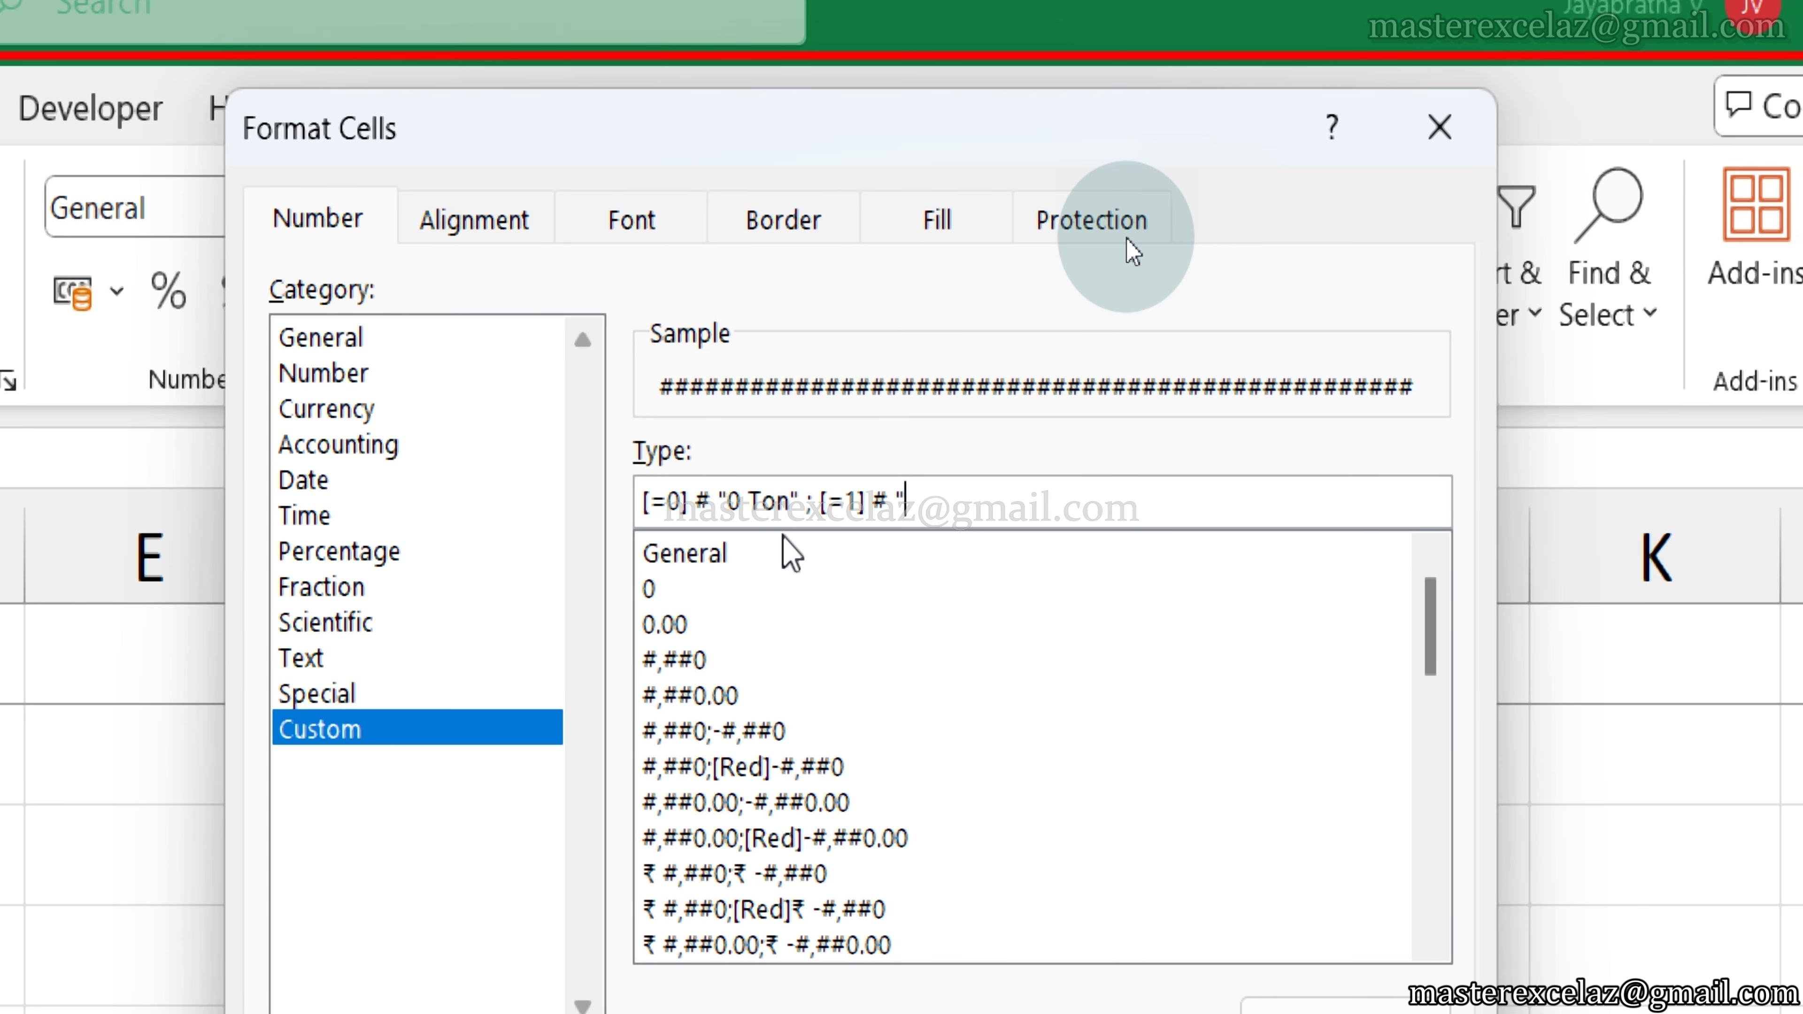
{"action": "type", "text": " T"}
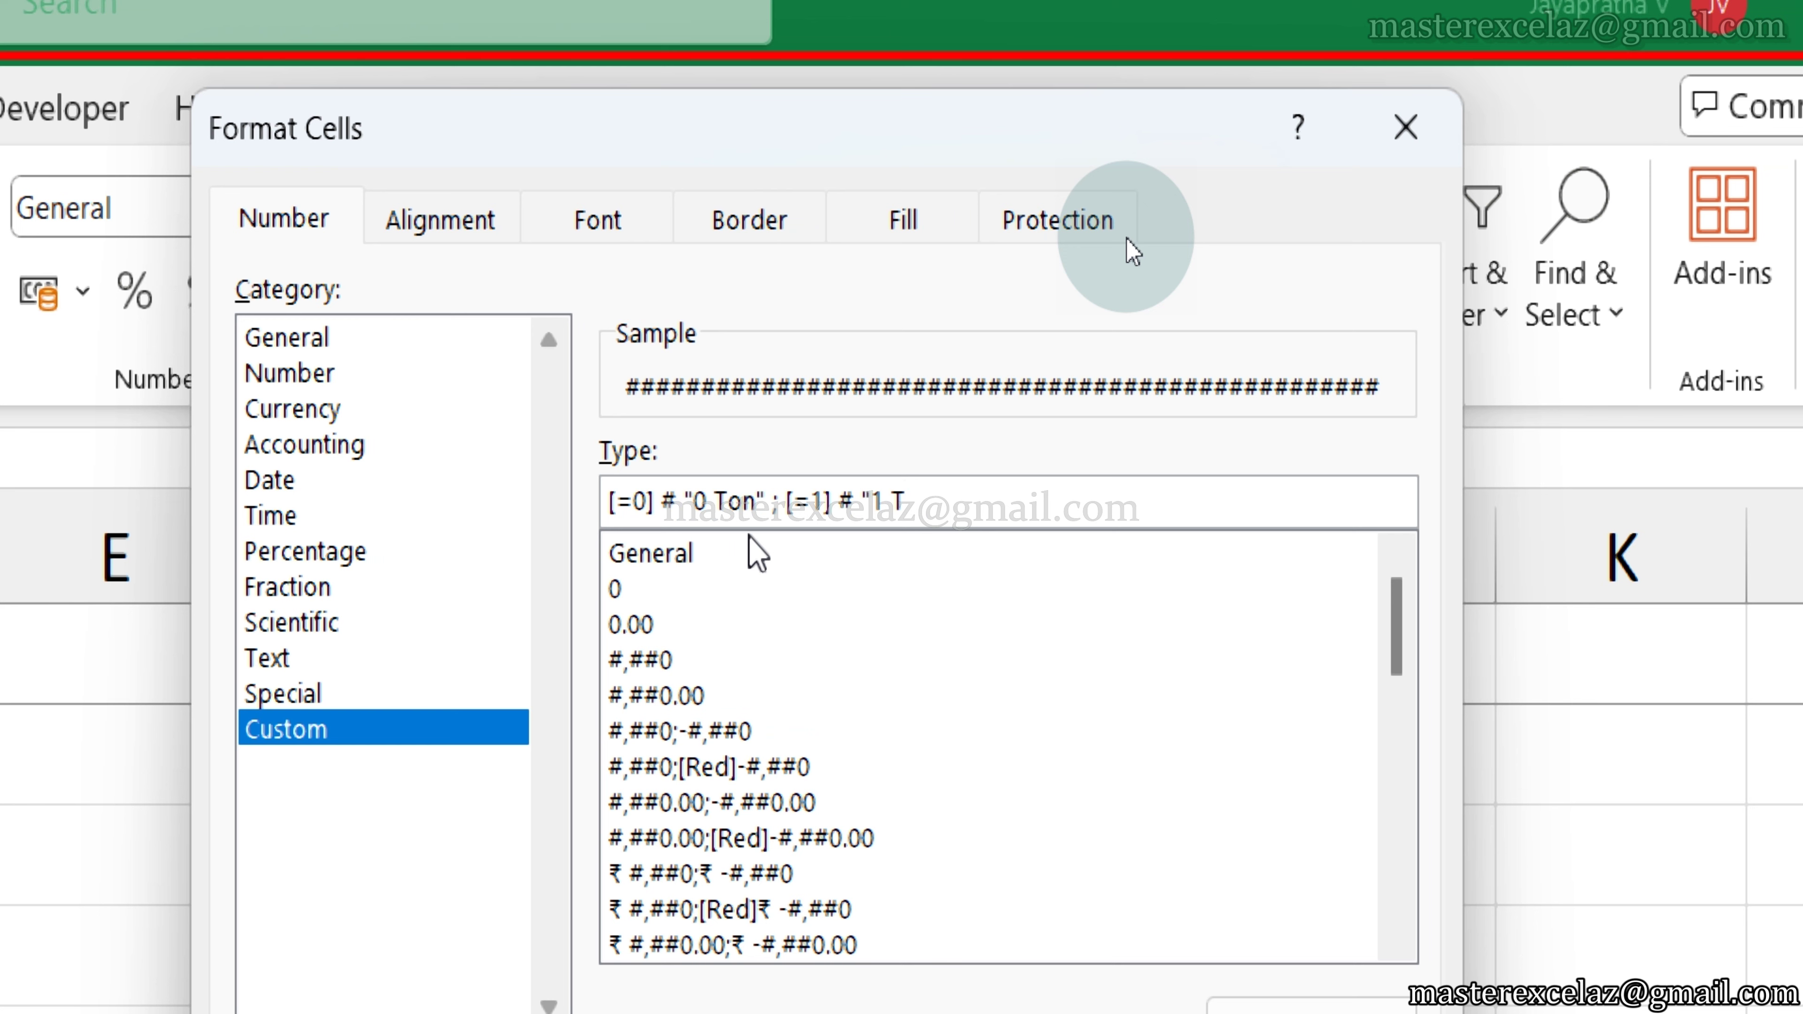
{"action": "key", "text": "BackSpace"}
{"action": "key", "text": "BackSpace"}
{"action": "key", "text": "BackSpace"}
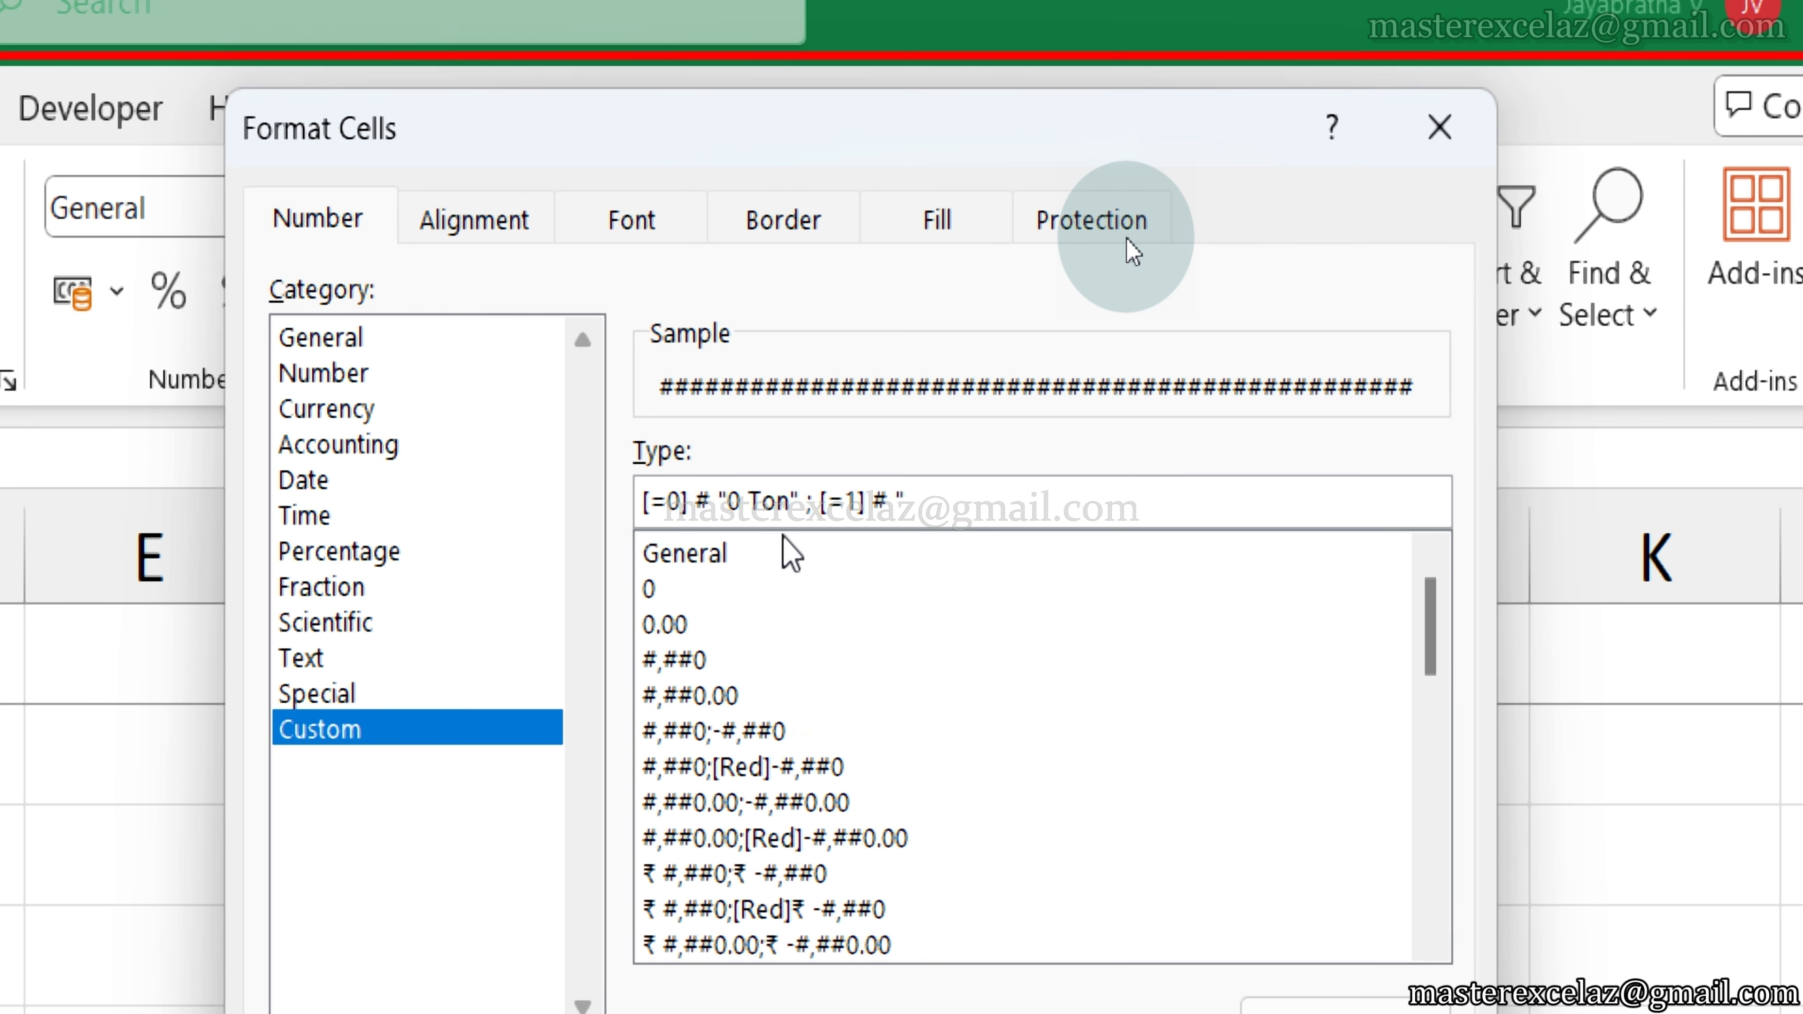
{"action": "type", "text": "T"}
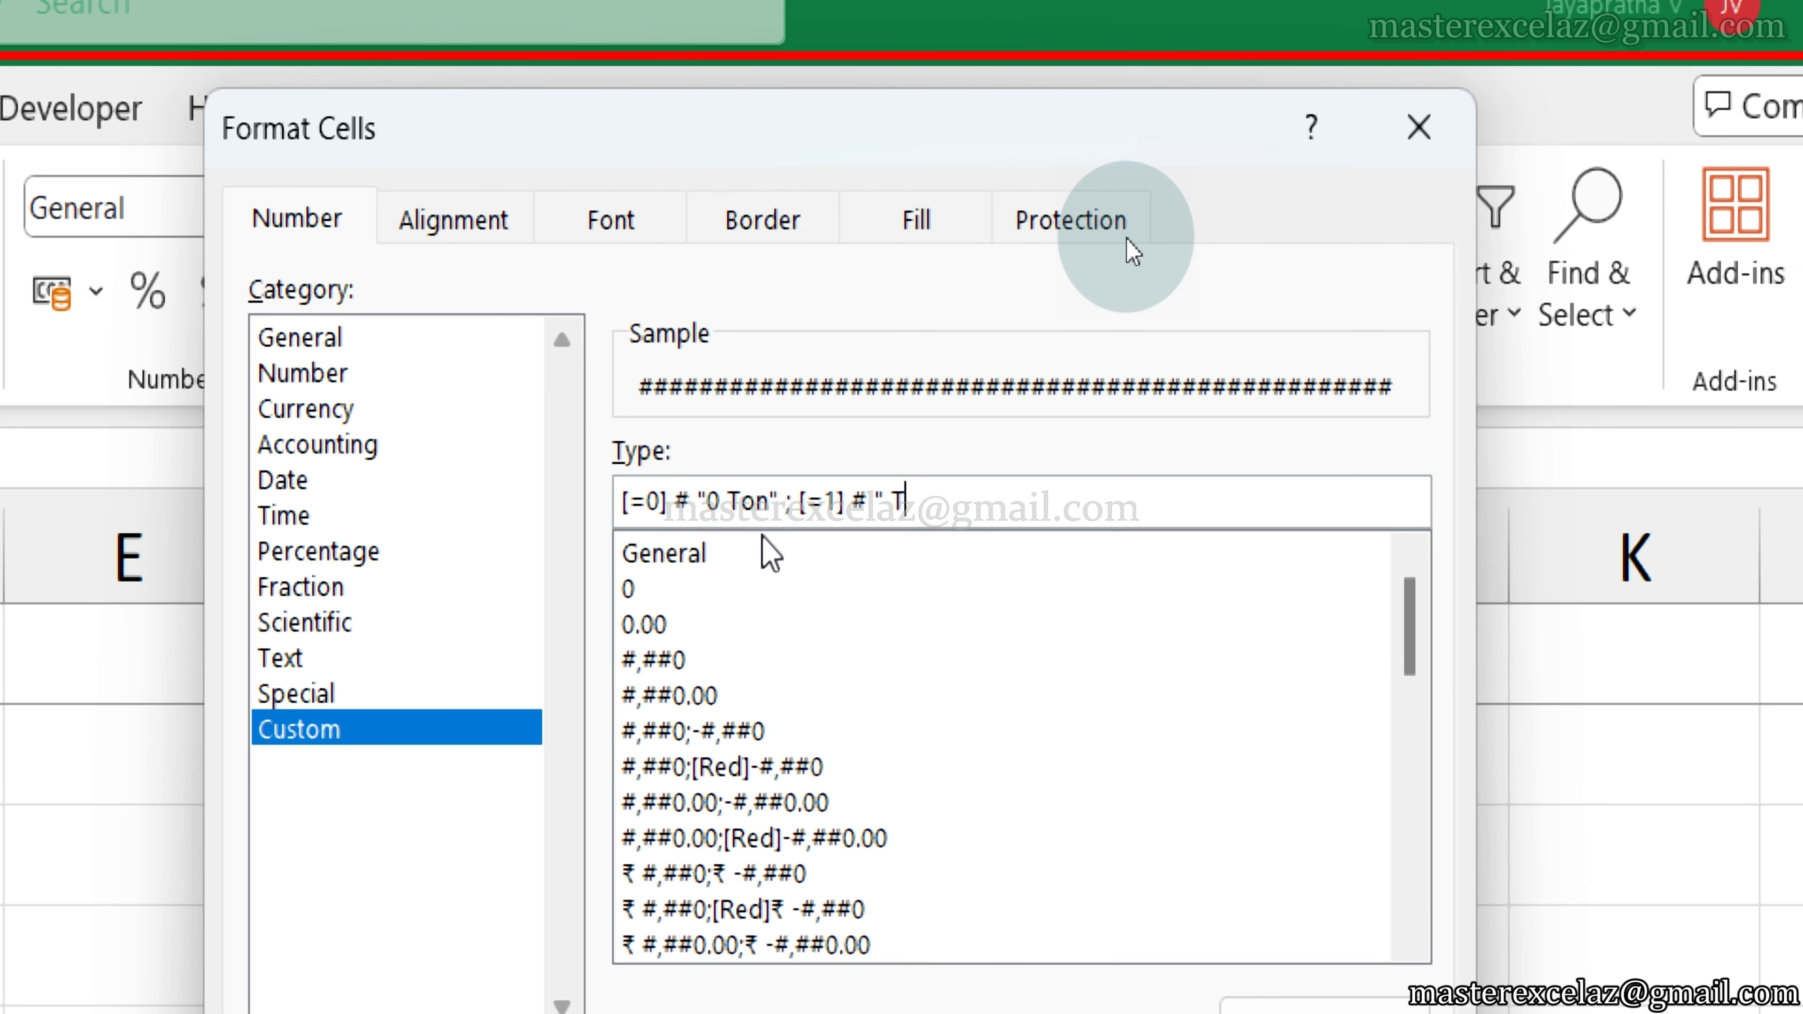
{"action": "type", "text": "on\""}
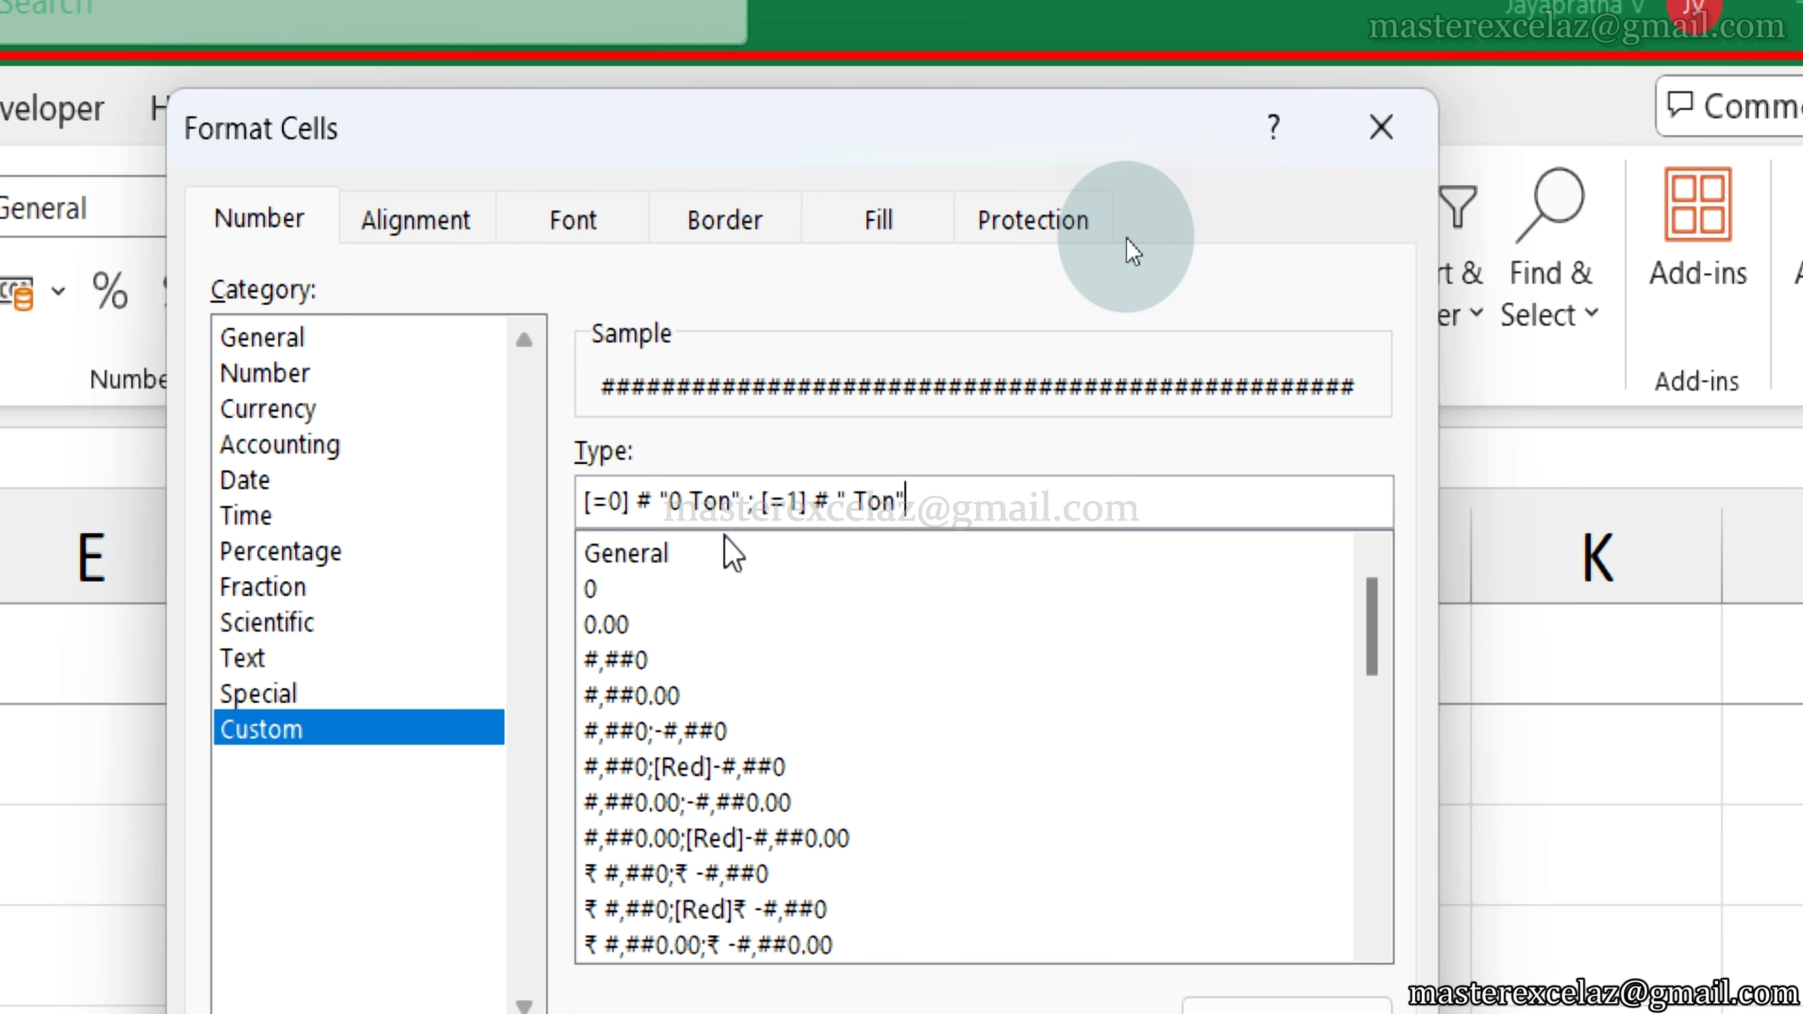
{"action": "type", "text": " ; #"}
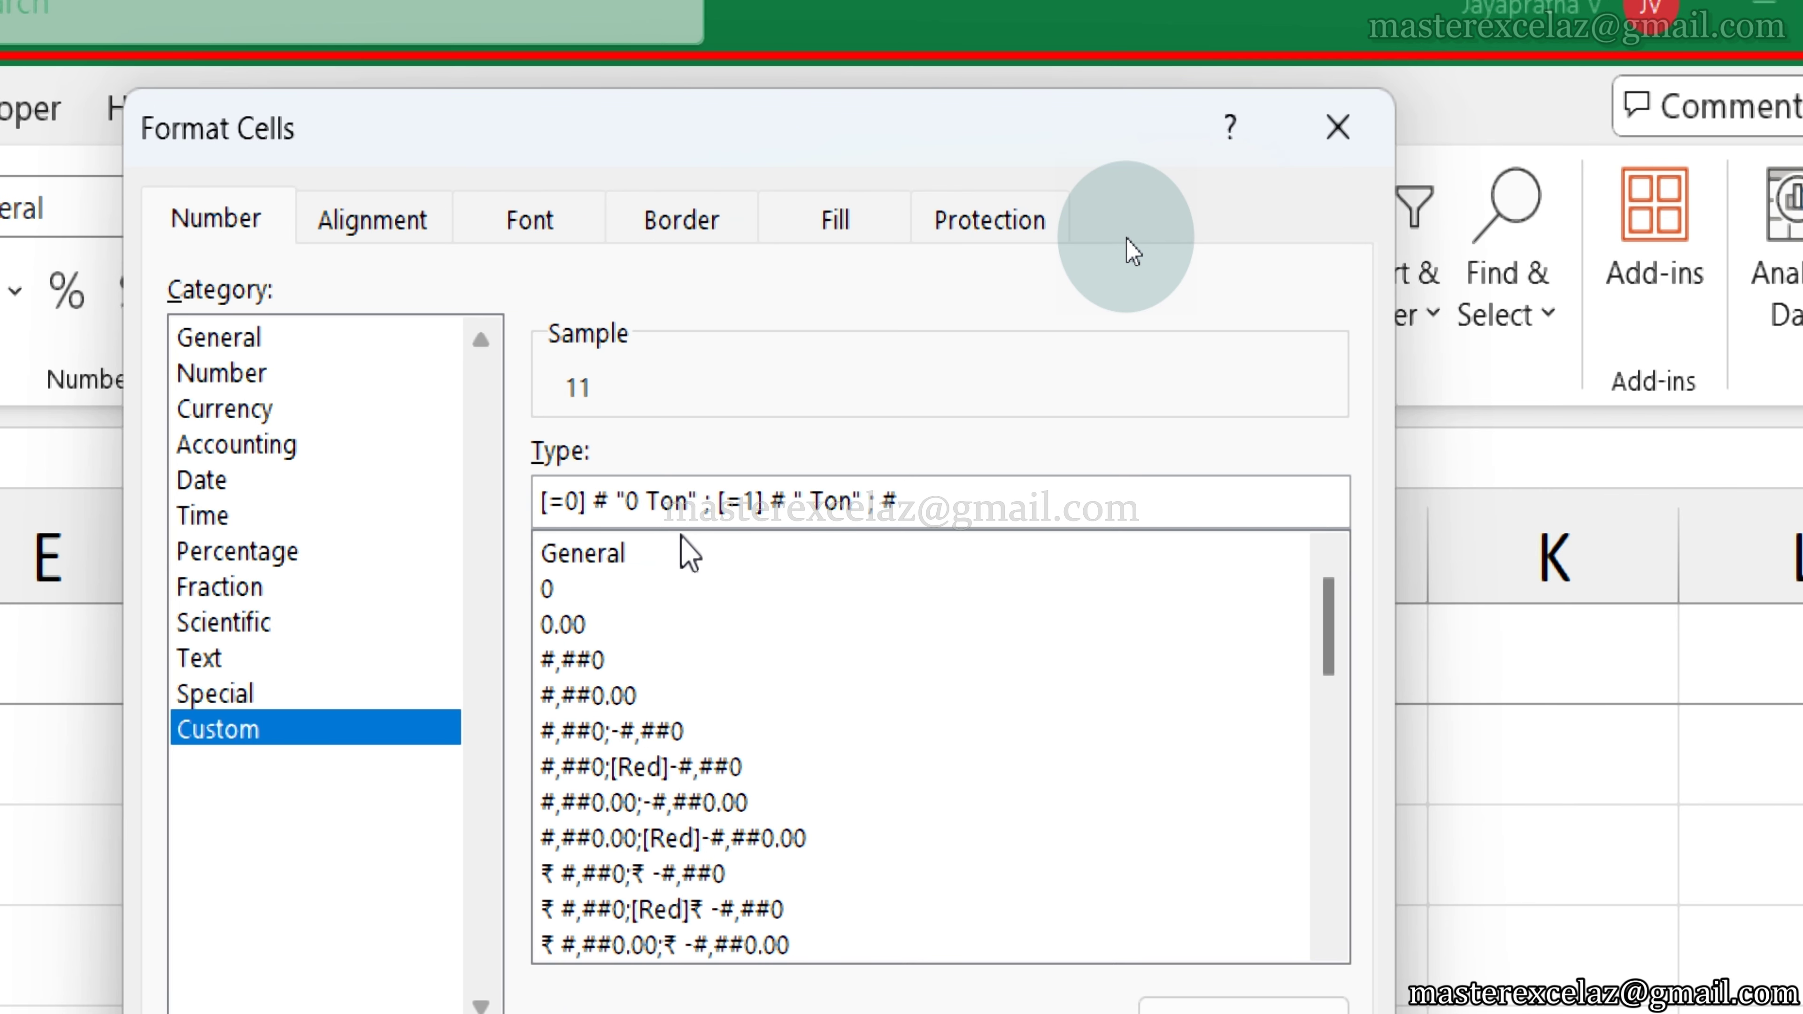
{"action": "type", "text": " \"Tons"}
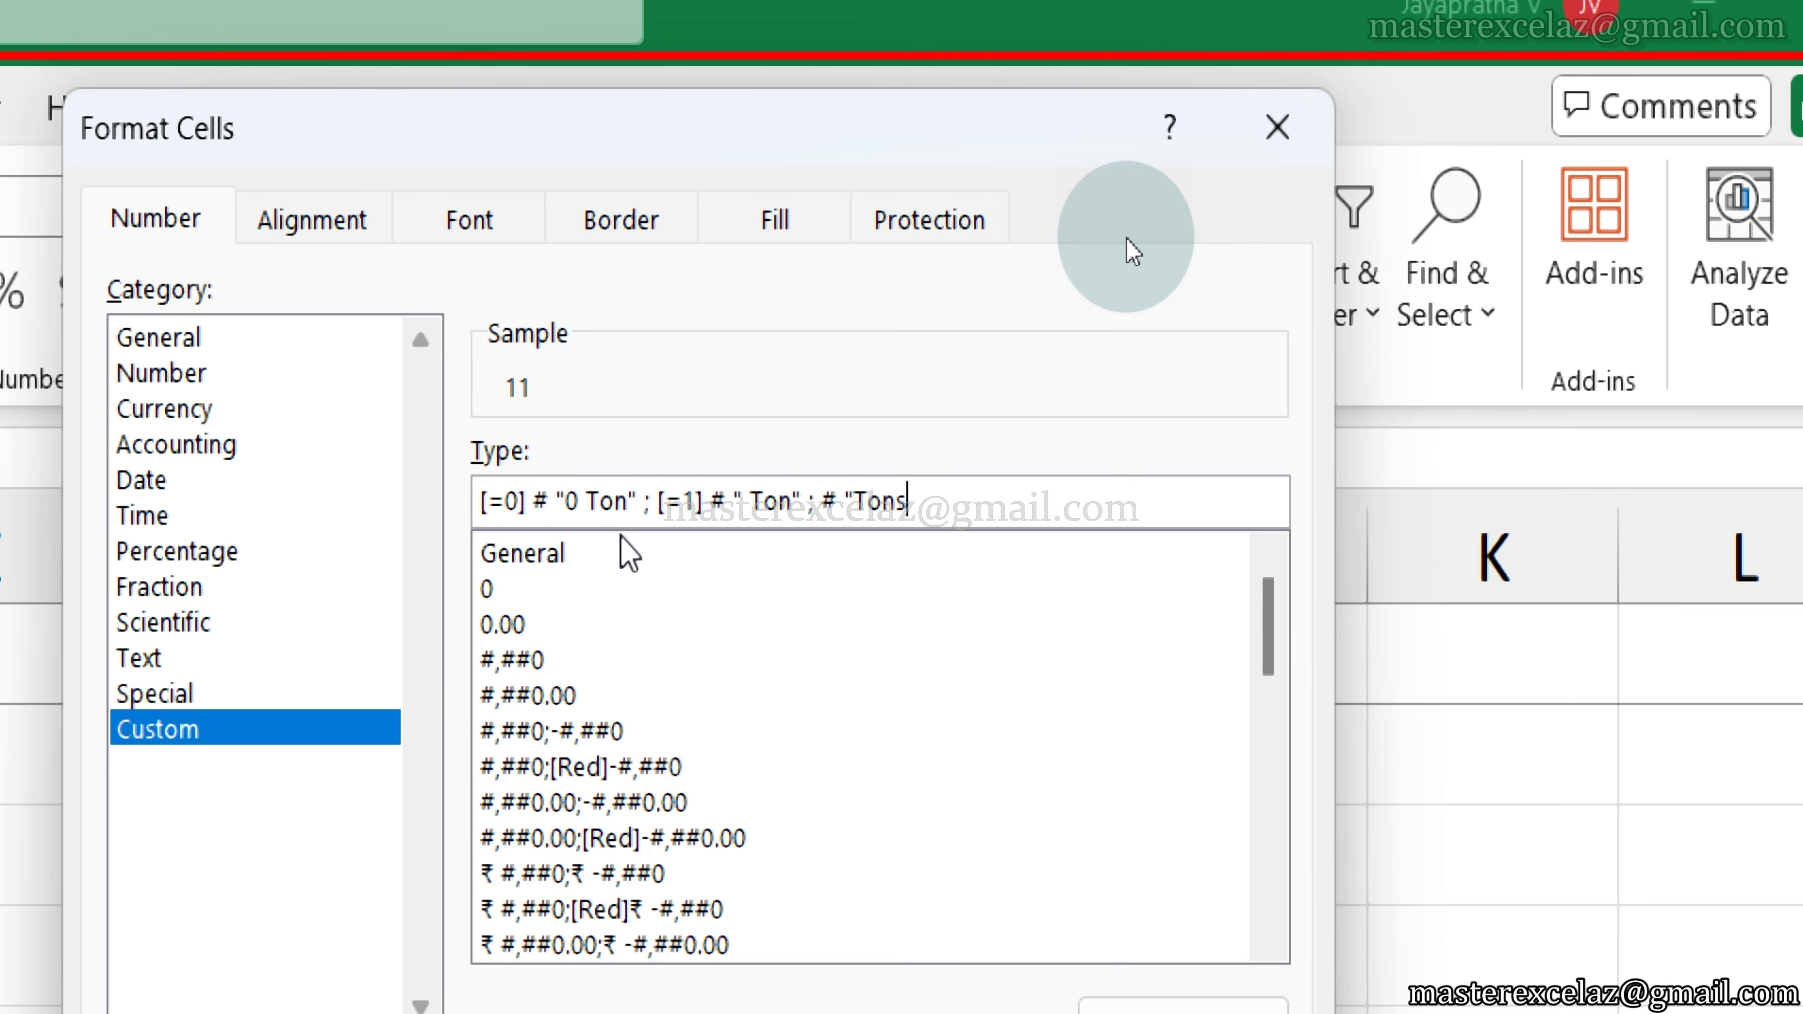
{"action": "type", "text": "\""}
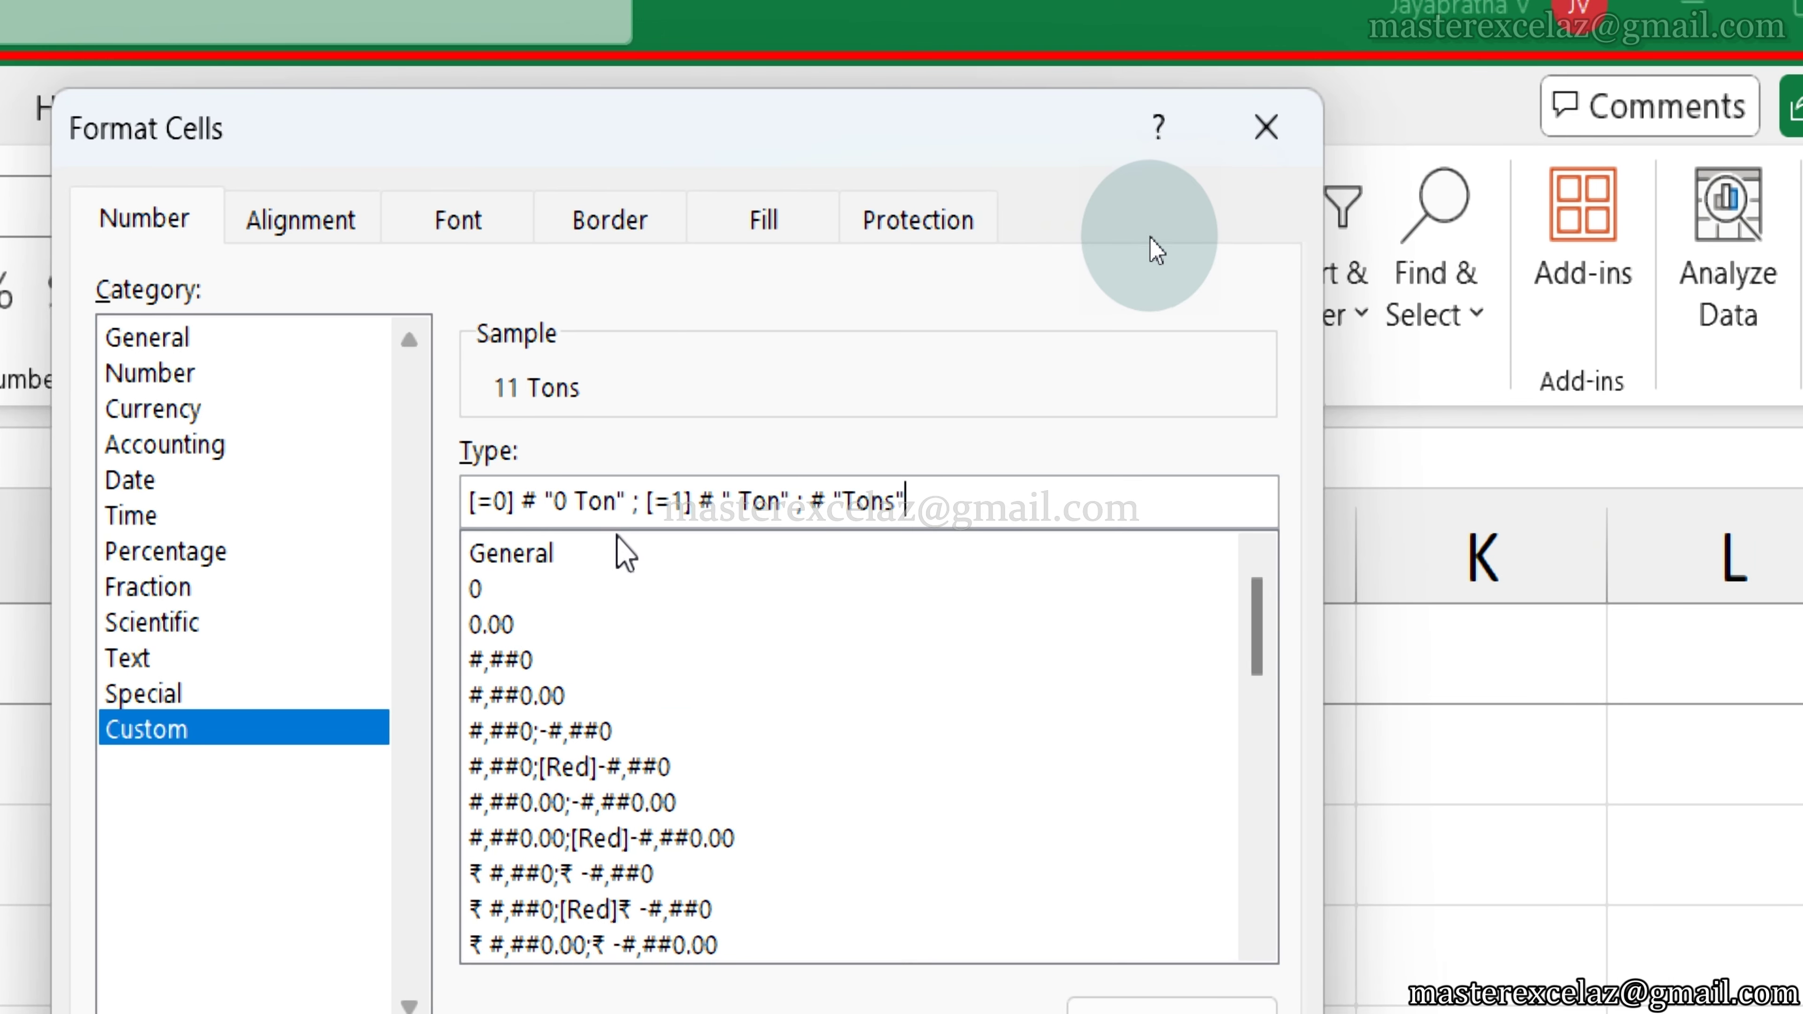
{"action": "left_click", "coordinate": [807, 503]}
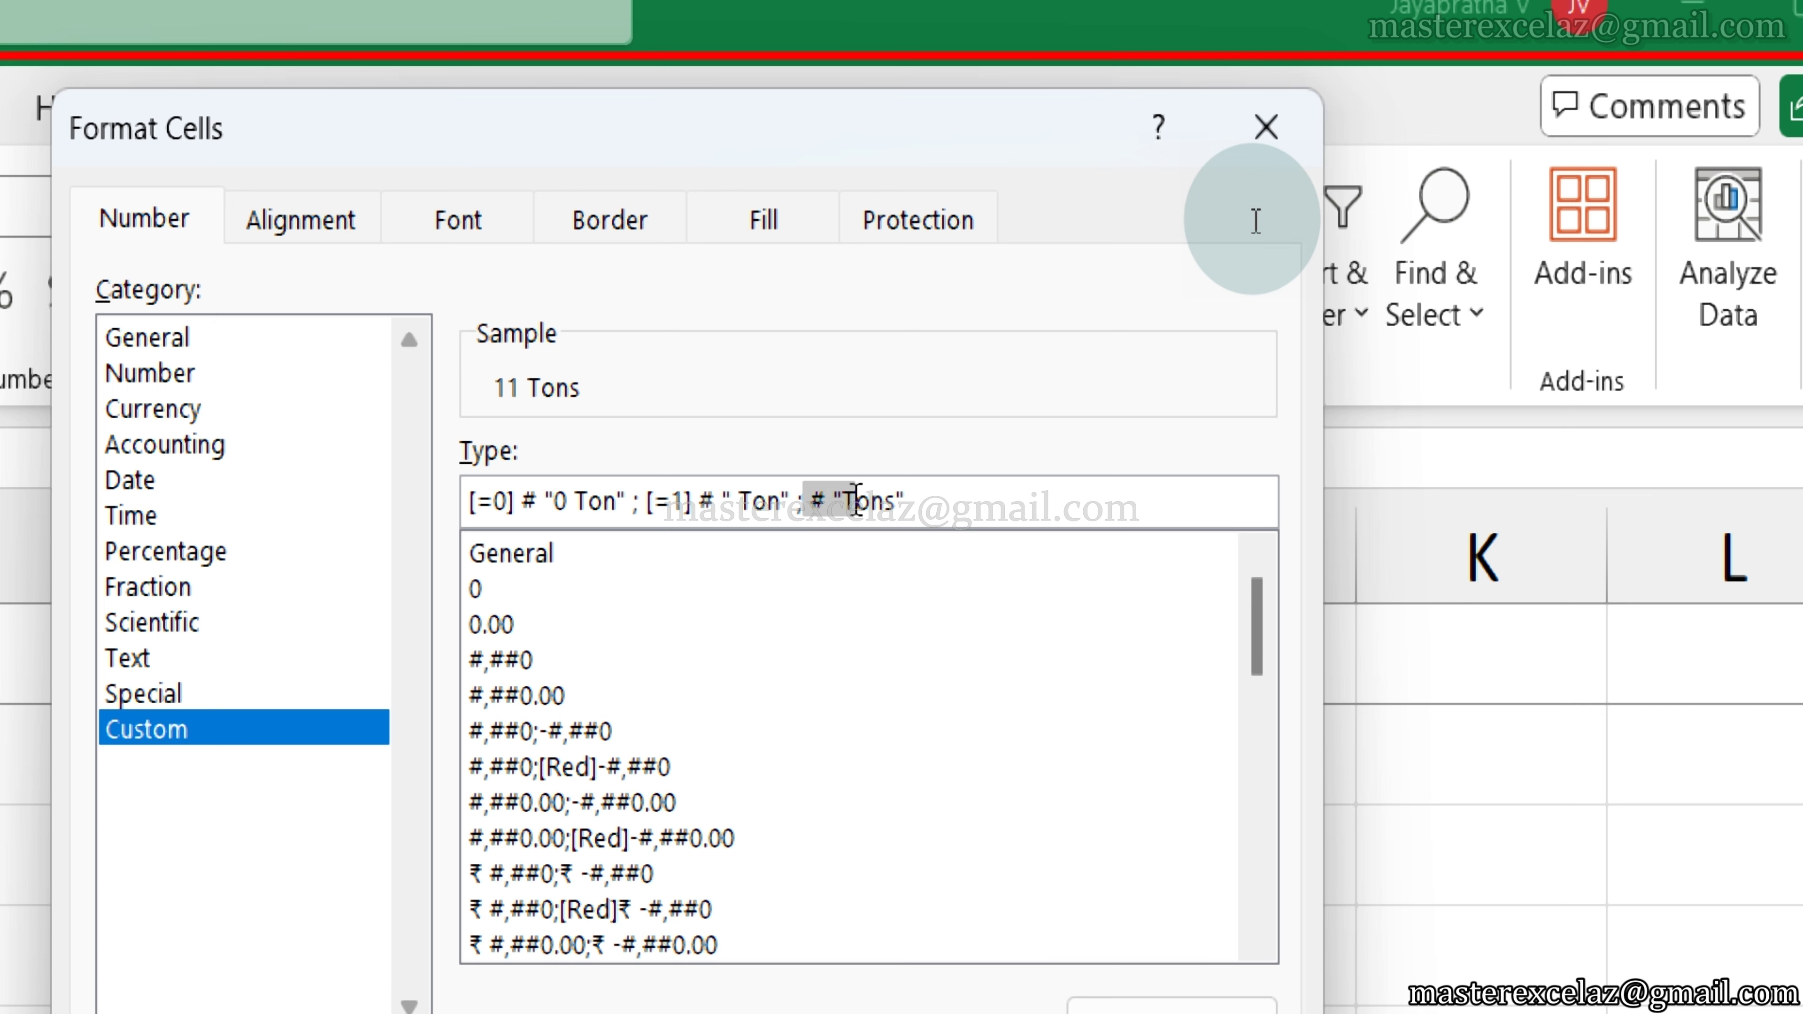
{"action": "left_click_drag", "start_coordinate": [807, 502], "coordinate": [904, 502]}
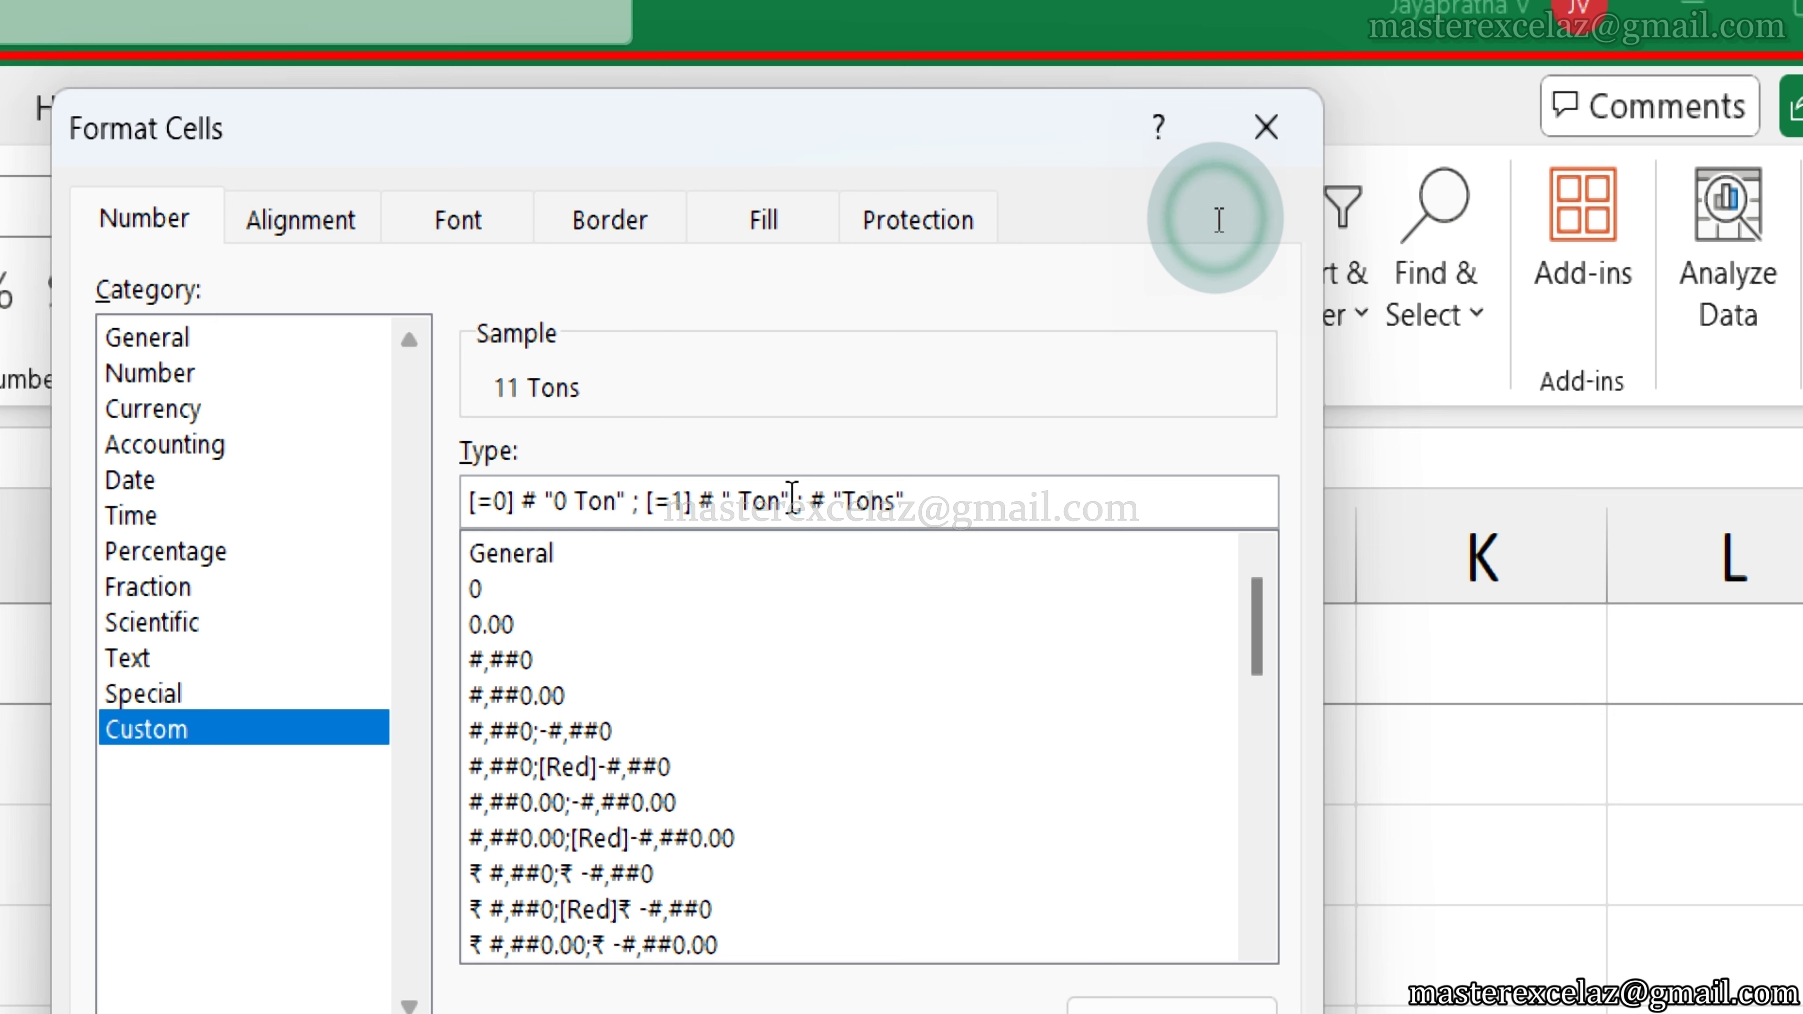
{"action": "left_click_drag", "start_coordinate": [792, 501], "coordinate": [660, 501]}
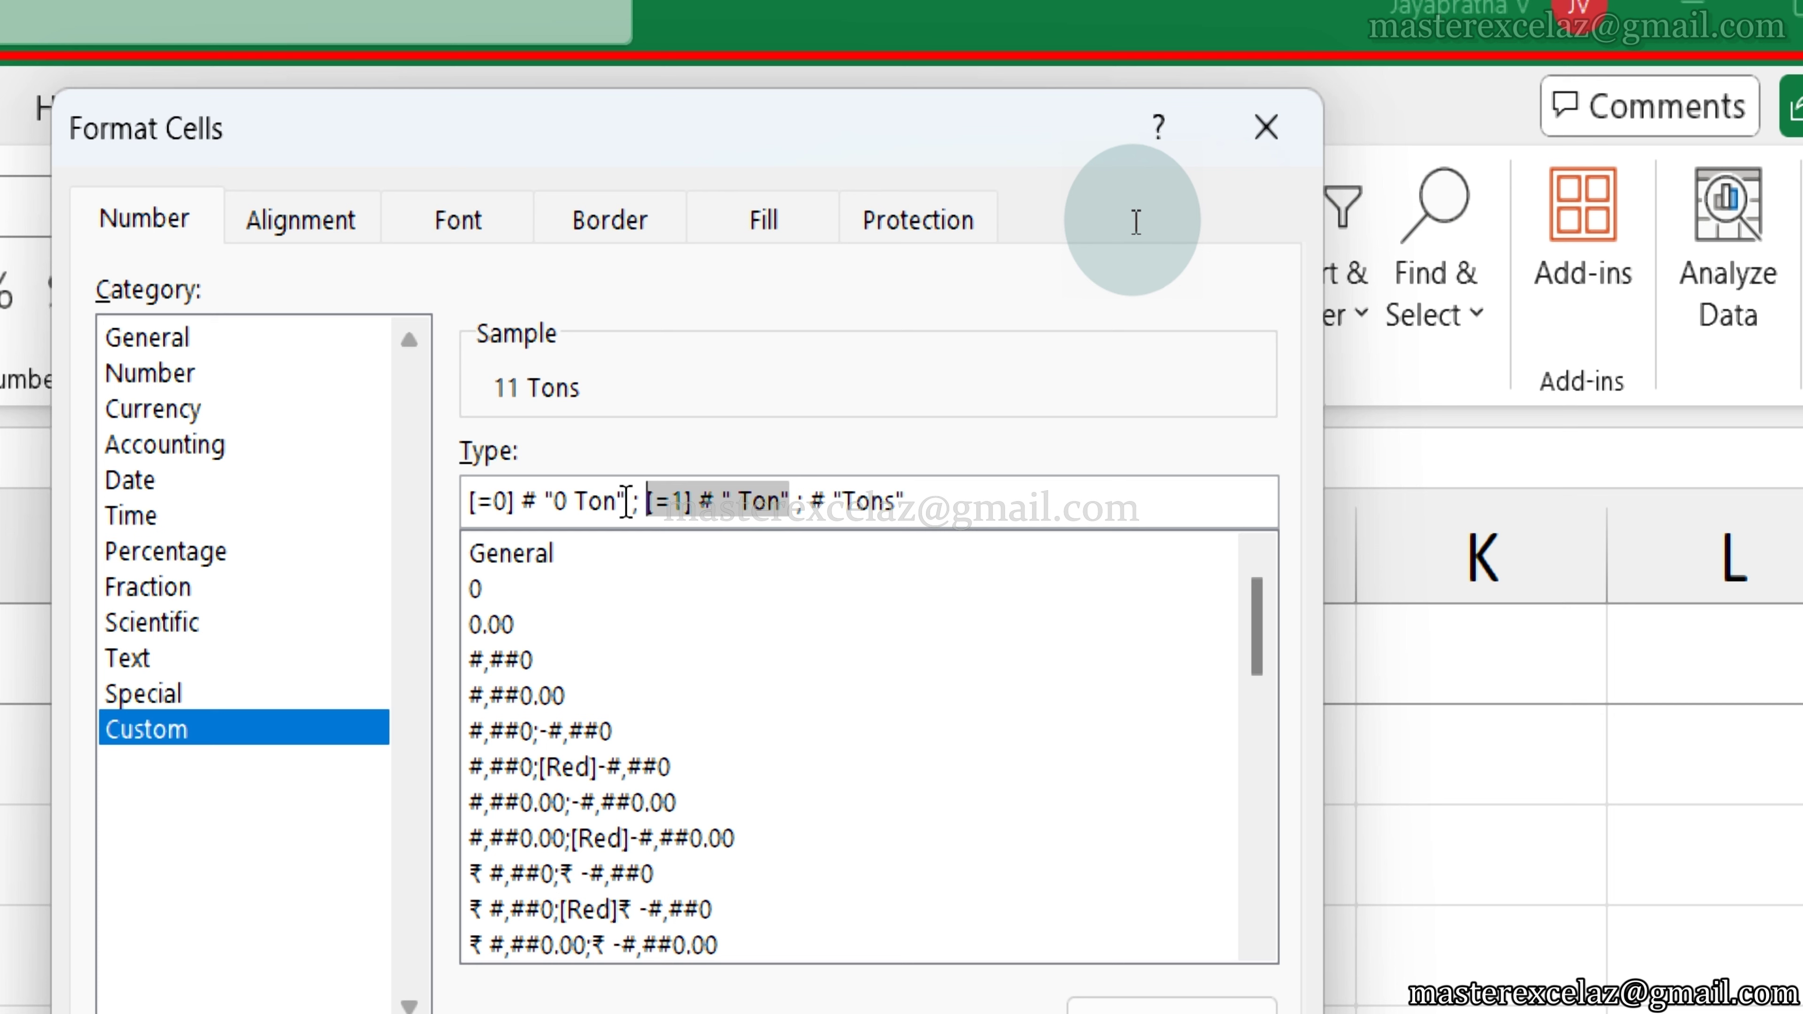
{"action": "left_click", "coordinate": [626, 501]}
{"action": "left_click_drag", "start_coordinate": [621, 502], "coordinate": [470, 501]}
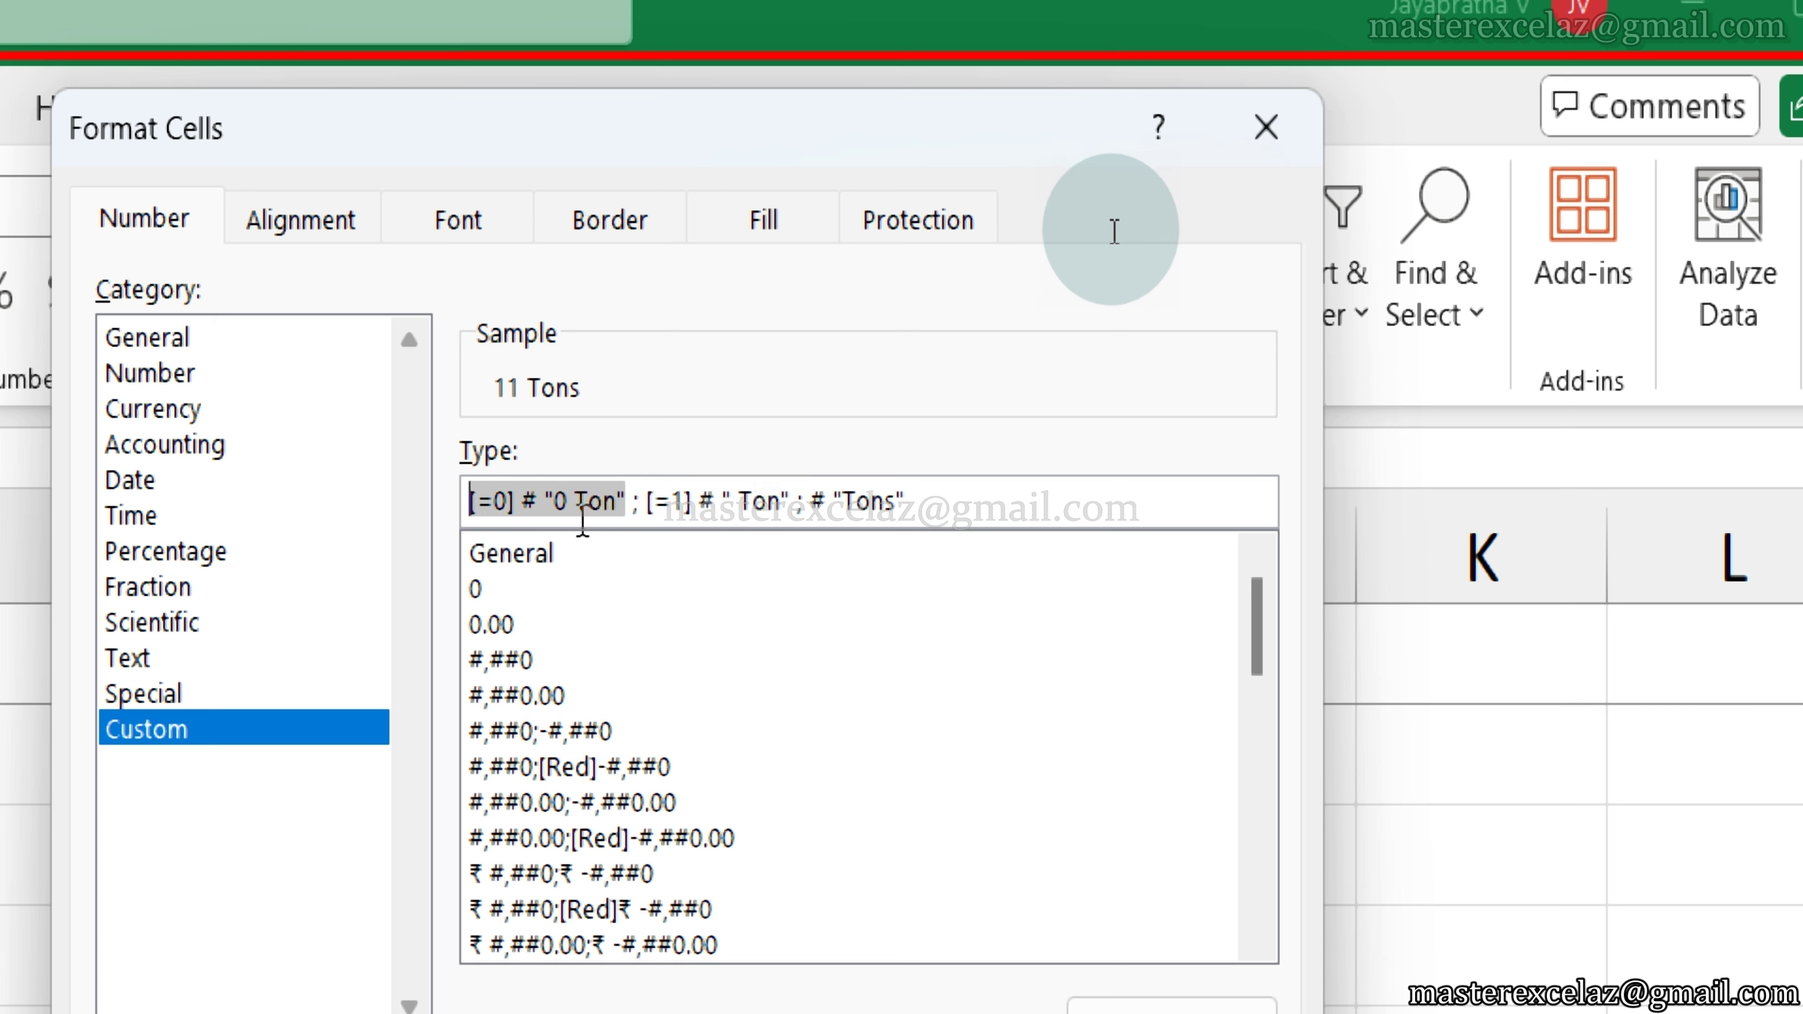
{"action": "left_click", "coordinate": [1005, 497]}
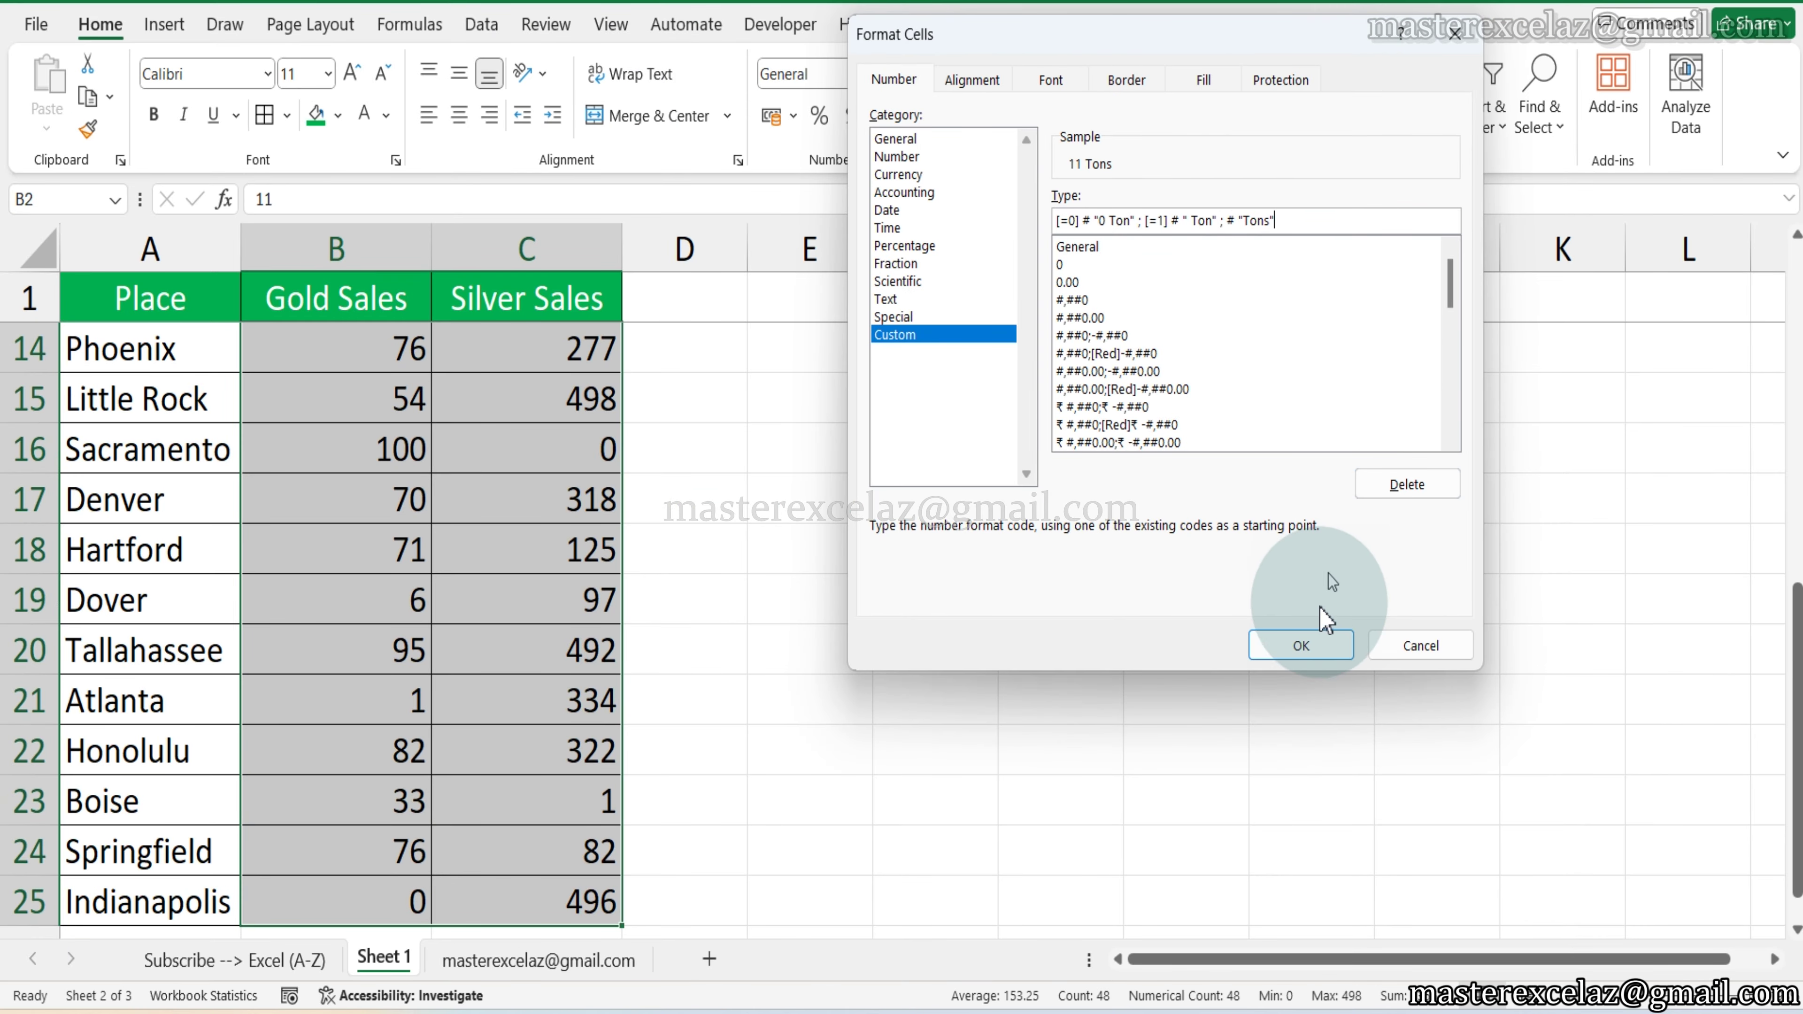
Apply the Ton/Tons format, then check the stored values behind 1 Ton, 0 Ton and 318 Tons.
{"action": "left_click", "coordinate": [1312, 643]}
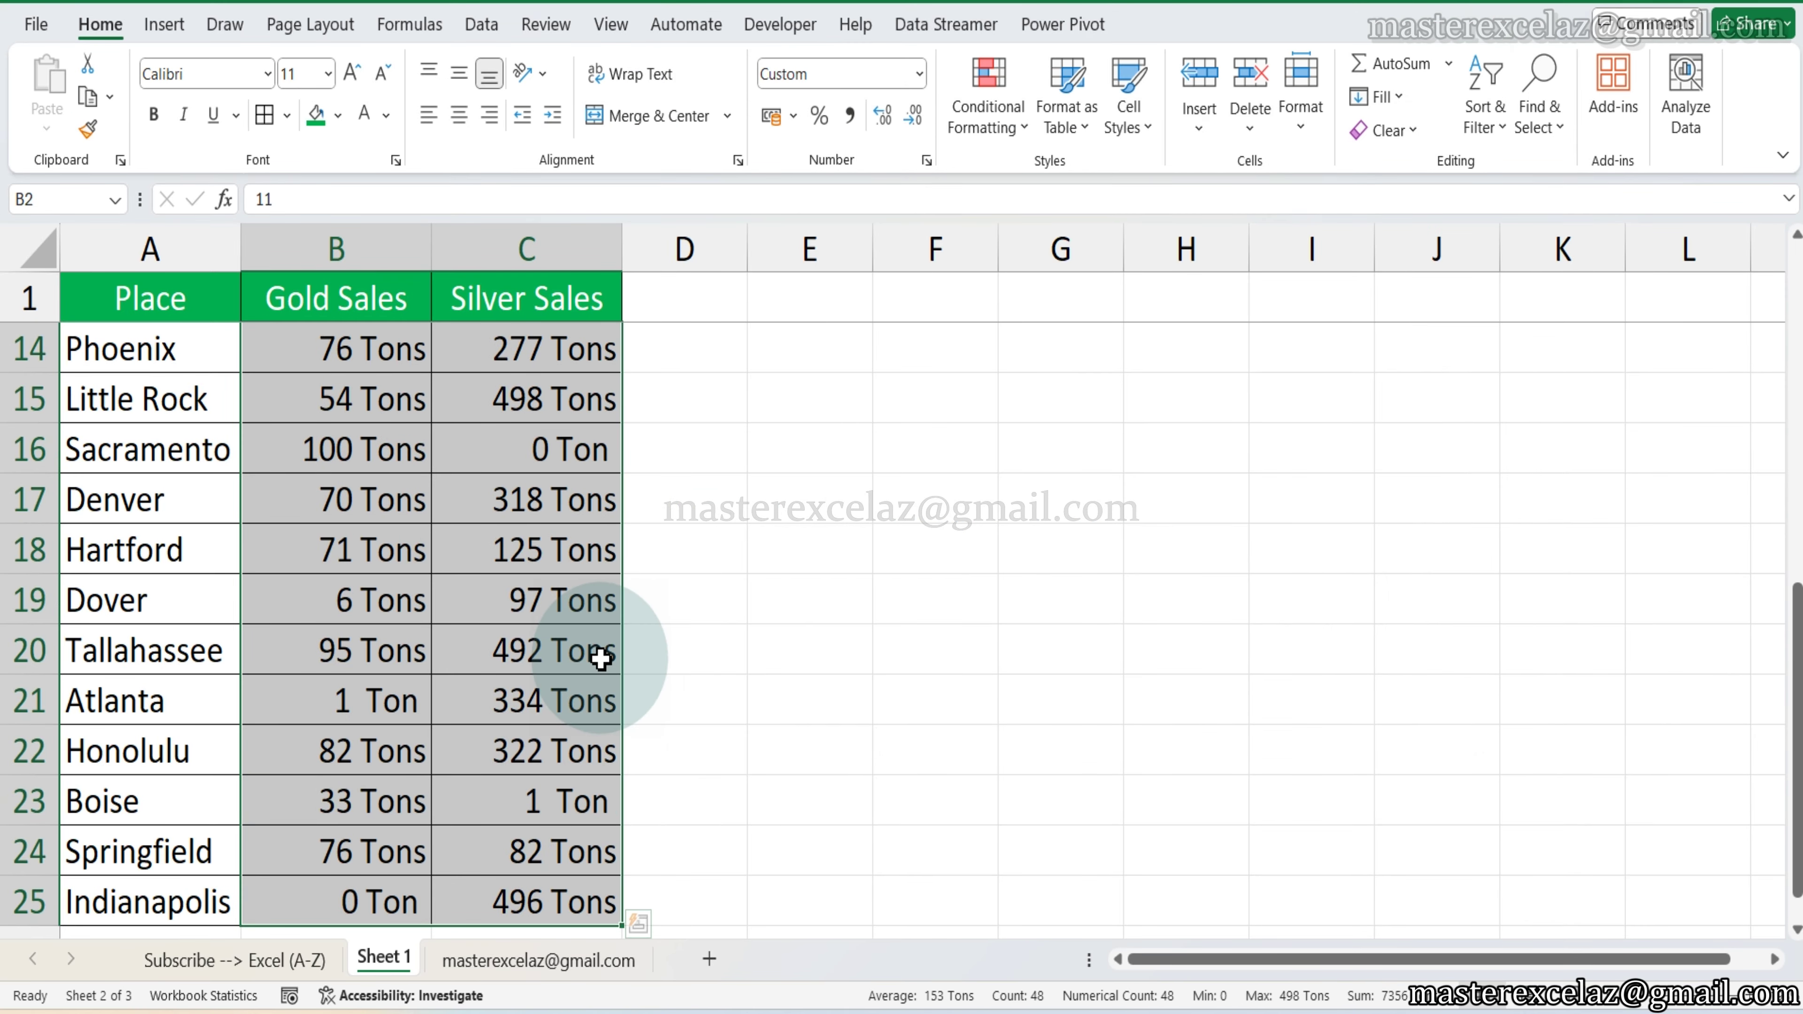
{"action": "left_click", "coordinate": [564, 815]}
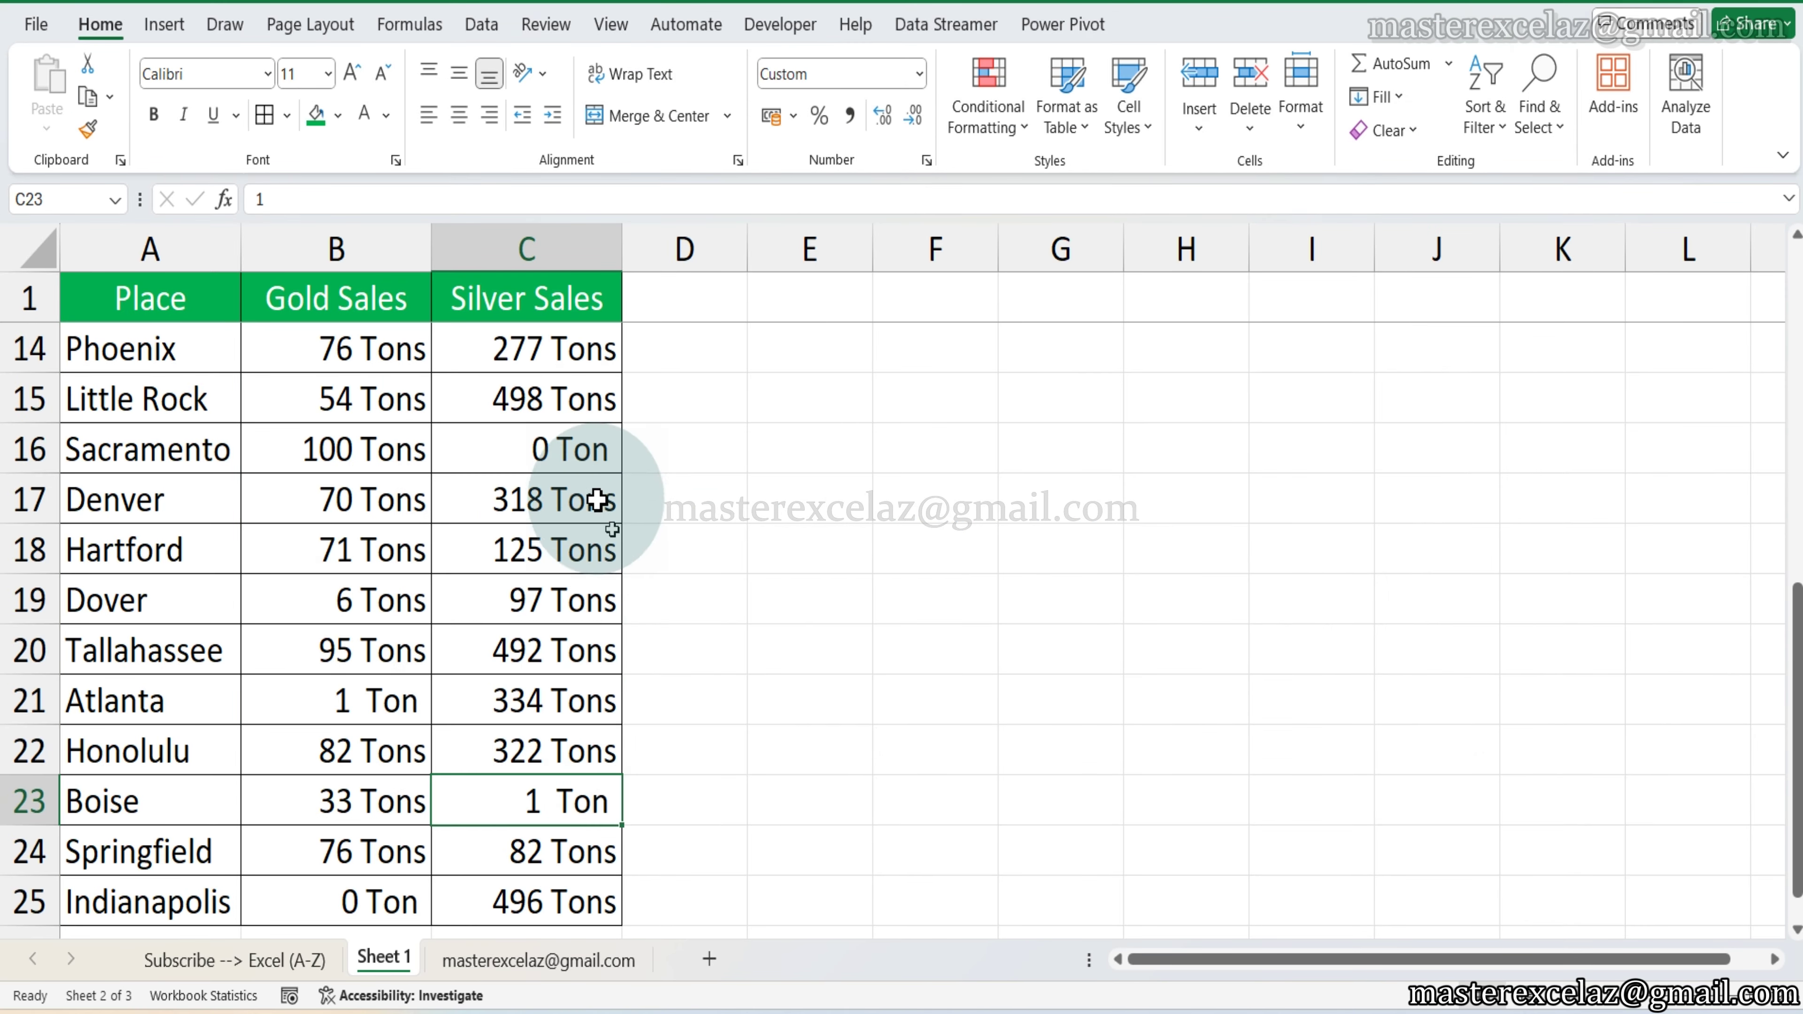
{"action": "left_click", "coordinate": [579, 459]}
{"action": "left_click", "coordinate": [581, 501]}
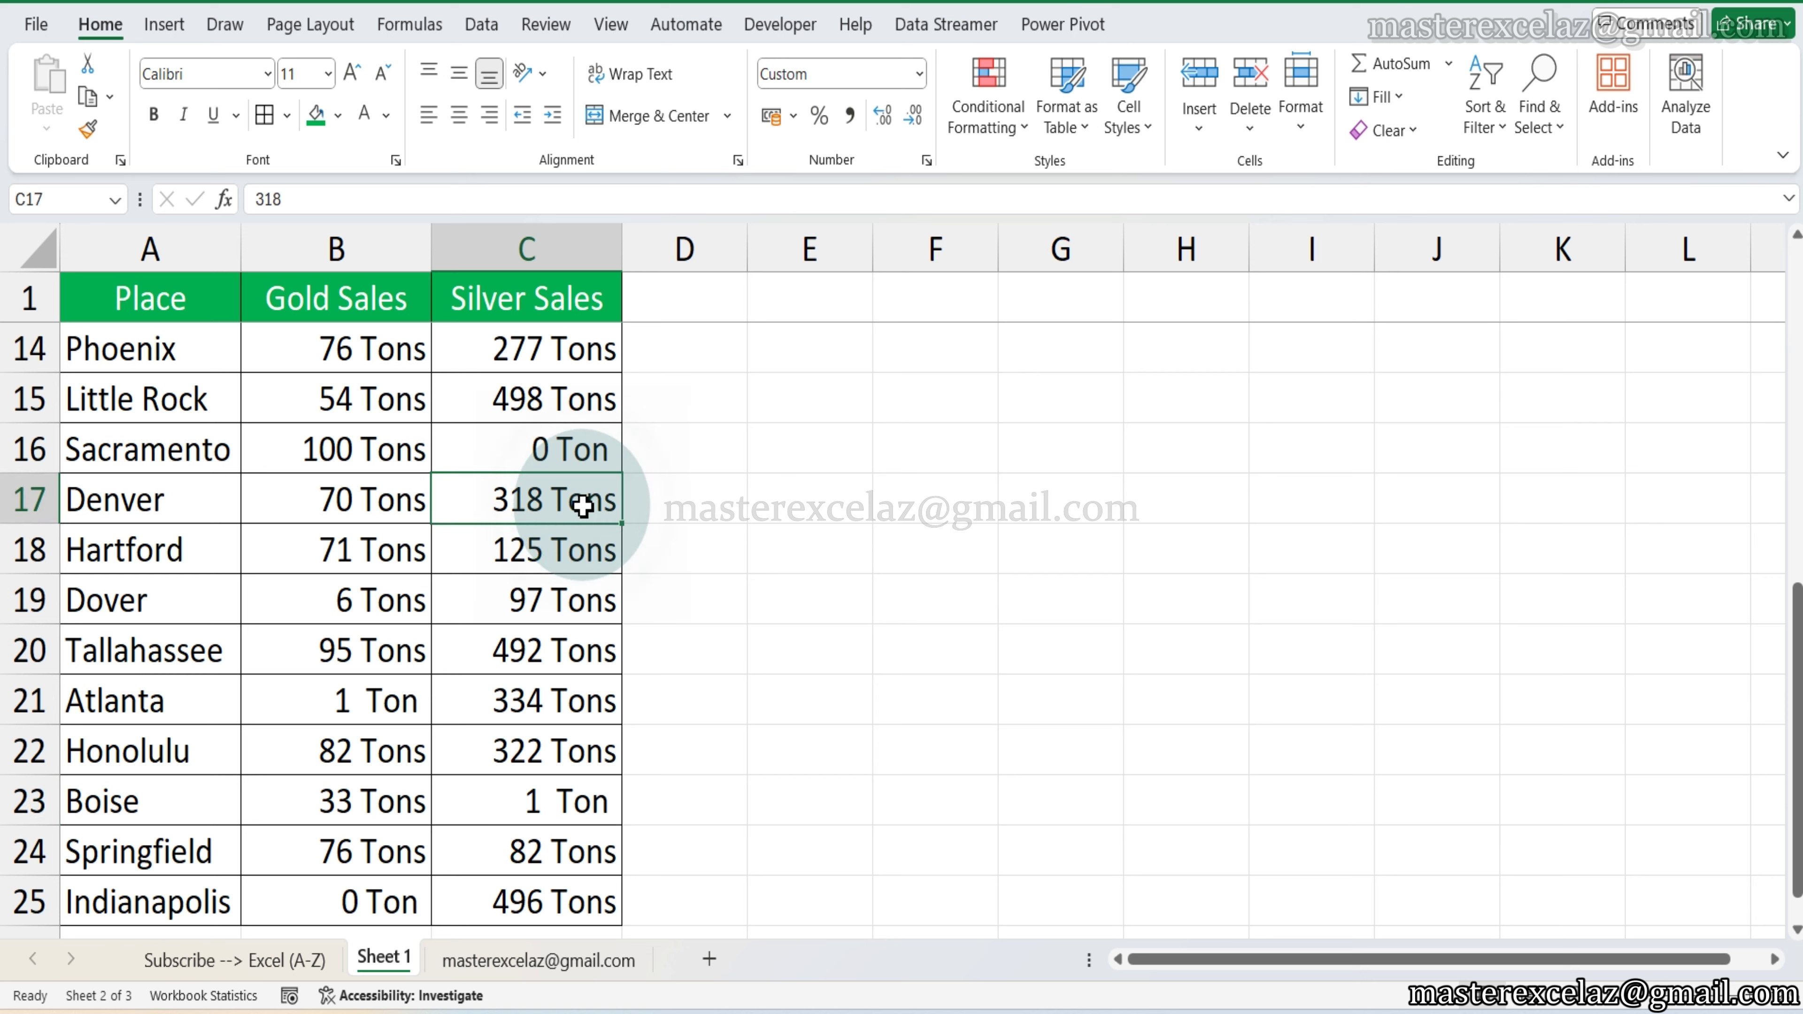
{"action": "left_click", "coordinate": [388, 352]}
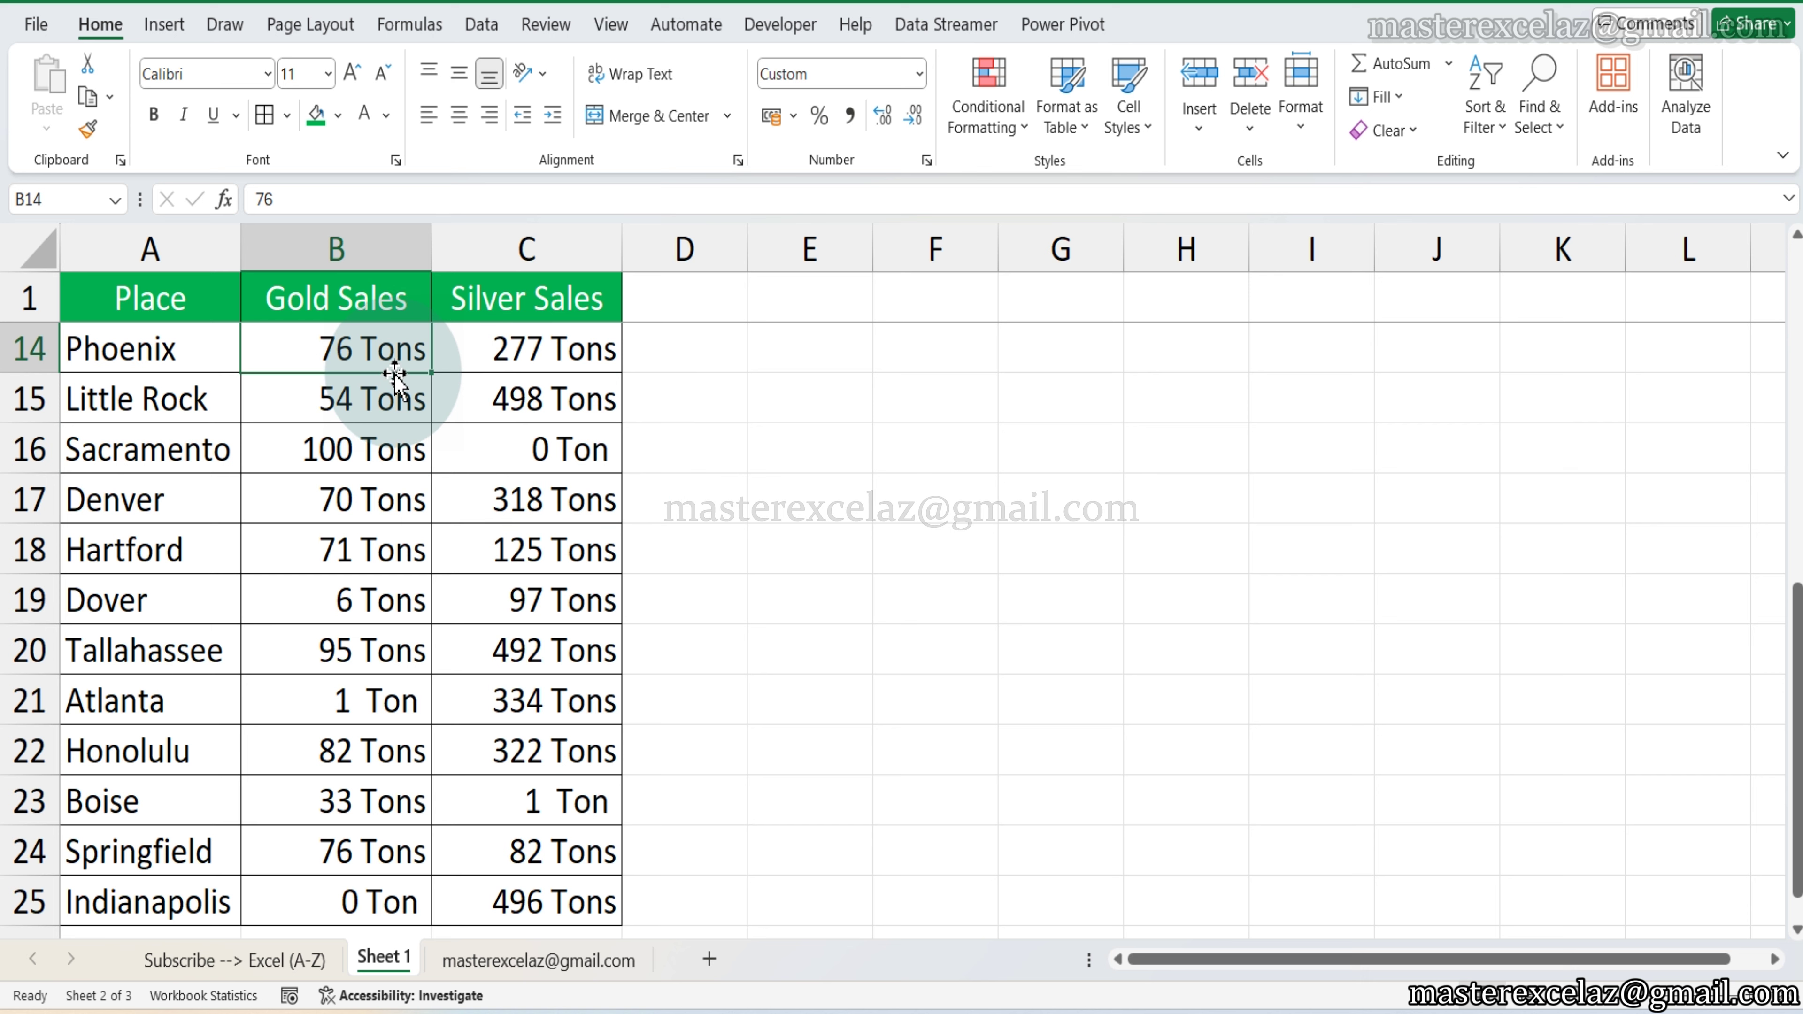
Enter test values 0, 1, 2, 3, 4, 5, 0, 1, 2, 3, 4 into Gold Sales B14:B24.
{"action": "type", "text": "0"}
{"action": "key", "text": "Return"}
{"action": "type", "text": "1"}
{"action": "key", "text": "Return"}
{"action": "type", "text": "2"}
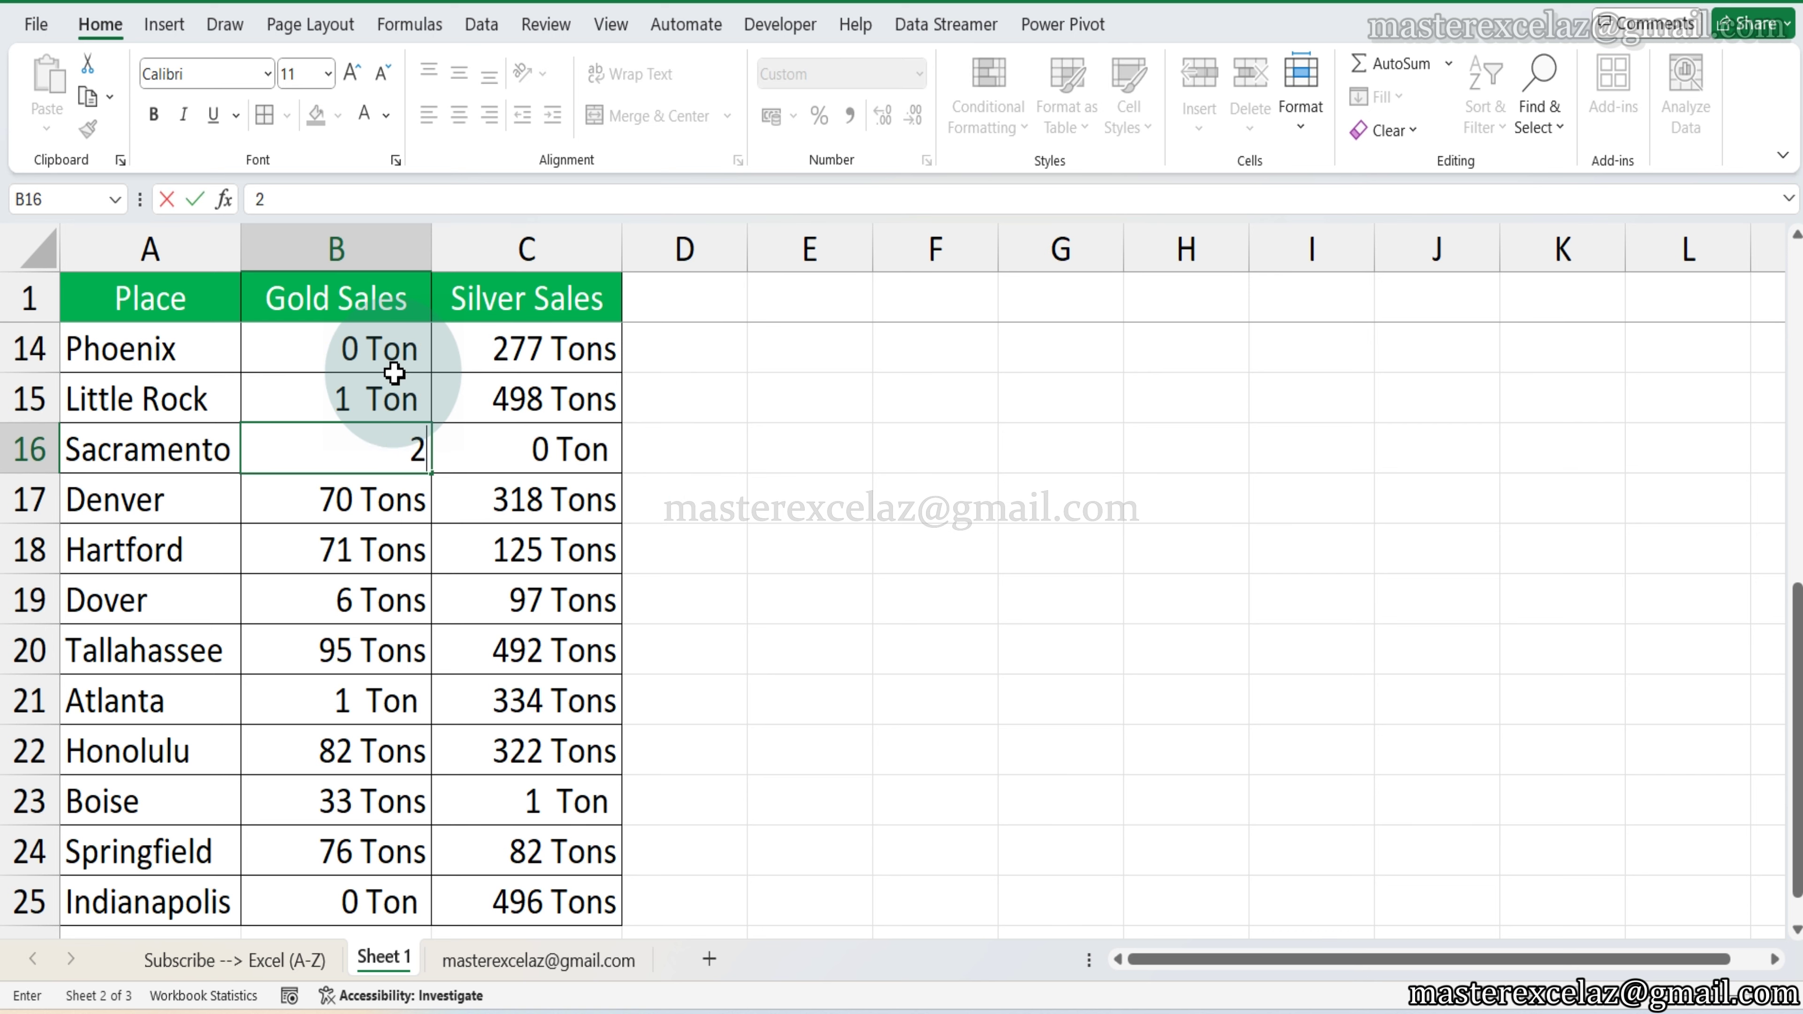
{"action": "key", "text": "Return"}
{"action": "type", "text": "3"}
{"action": "key", "text": "Return"}
{"action": "type", "text": "4"}
{"action": "key", "text": "Return"}
{"action": "type", "text": "5"}
{"action": "key", "text": "Return"}
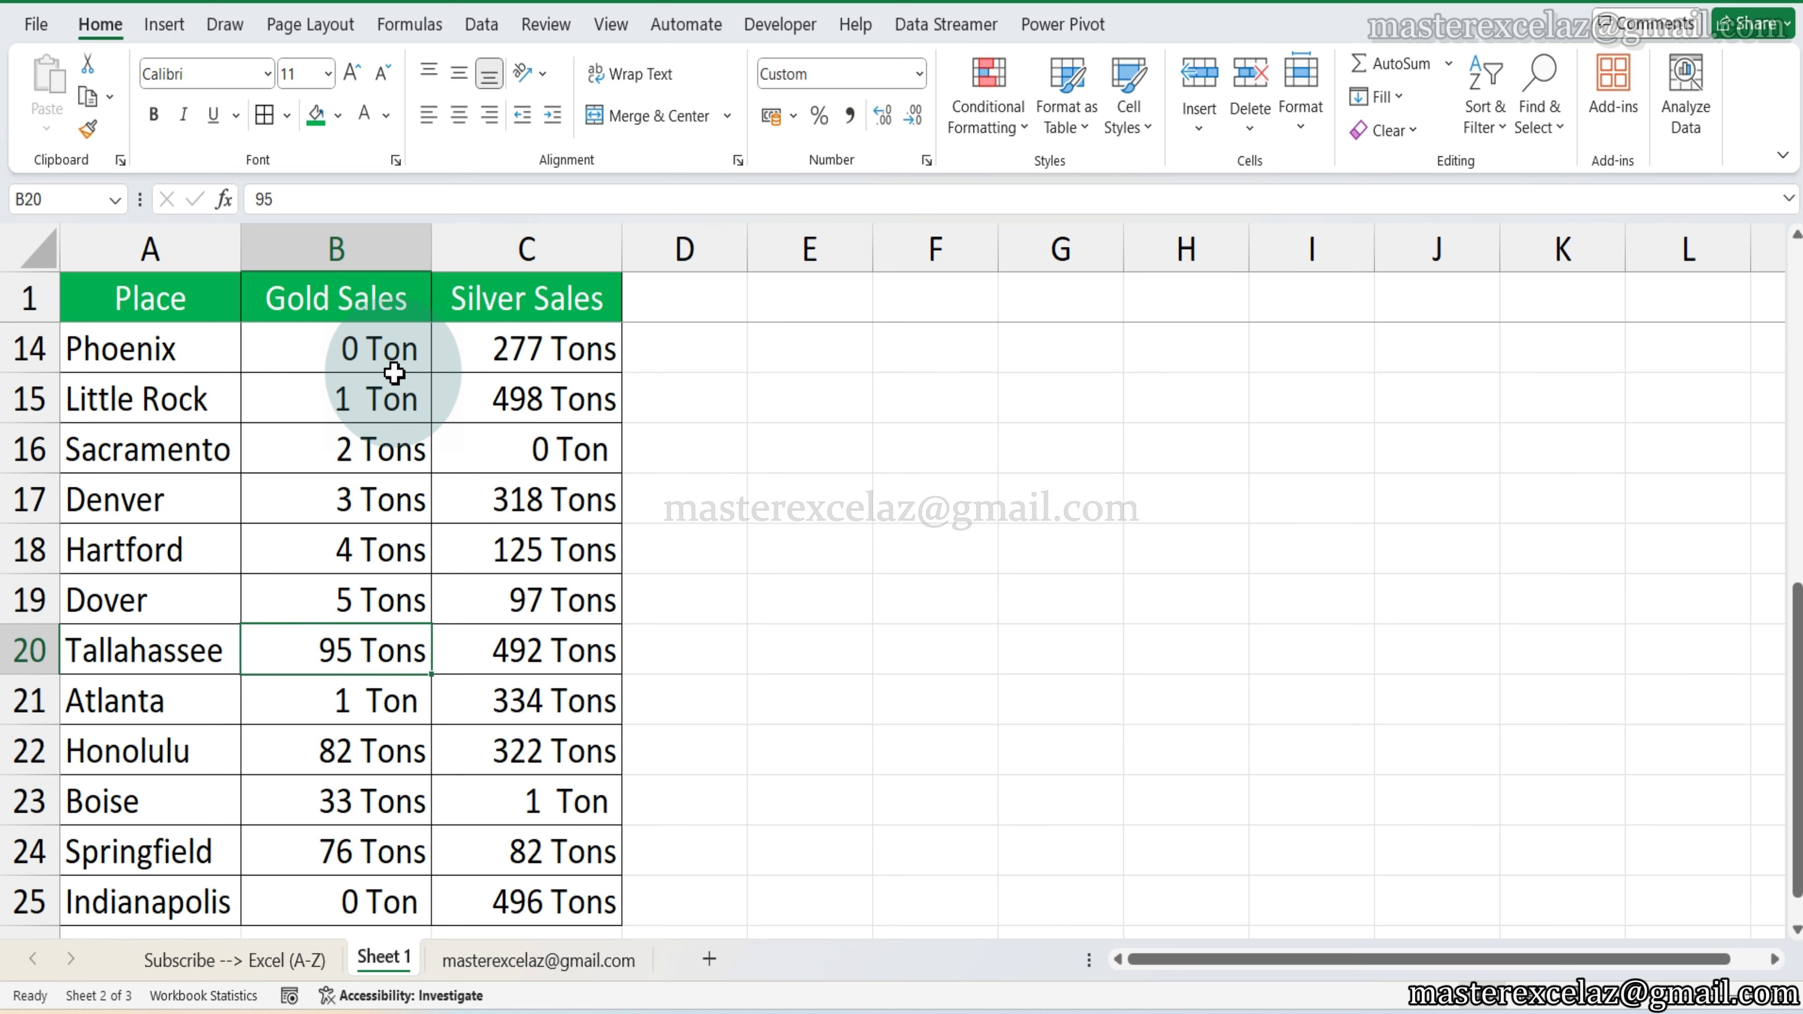
{"action": "type", "text": "0"}
{"action": "key", "text": "Return"}
{"action": "type", "text": "1"}
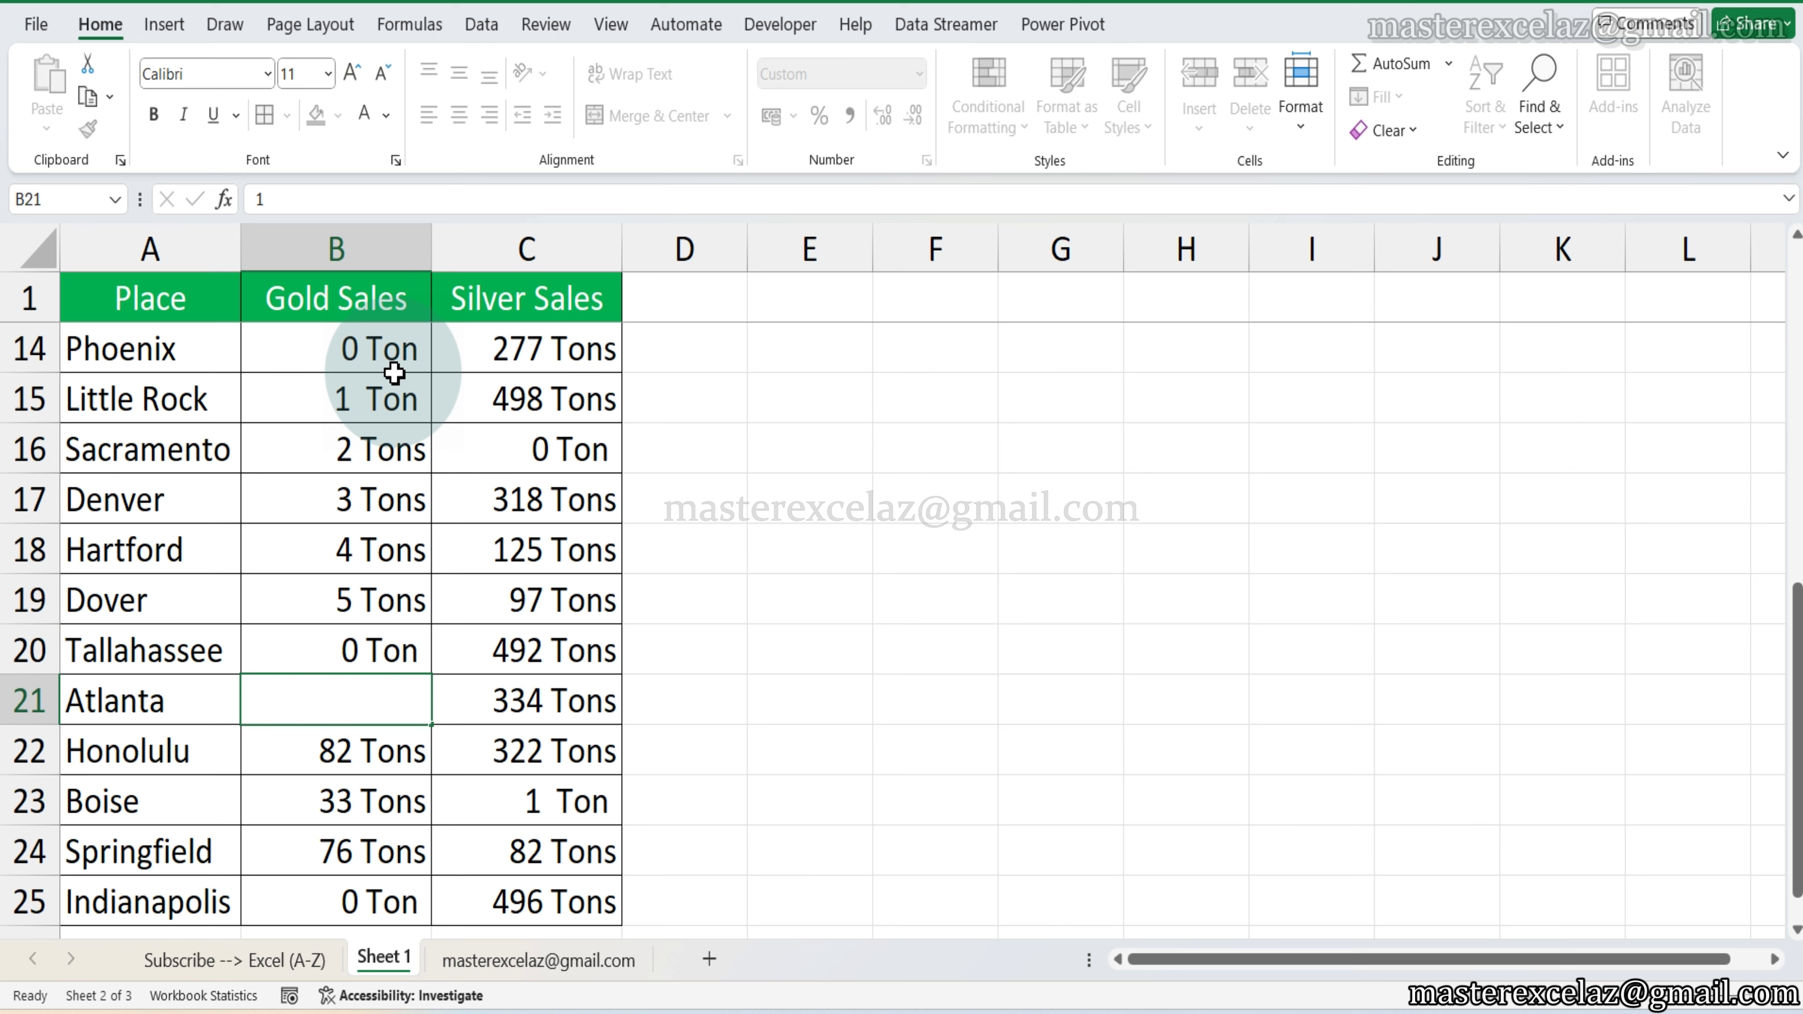
{"action": "key", "text": "Return"}
{"action": "type", "text": "2"}
{"action": "key", "text": "Return"}
{"action": "type", "text": "3"}
{"action": "key", "text": "Return"}
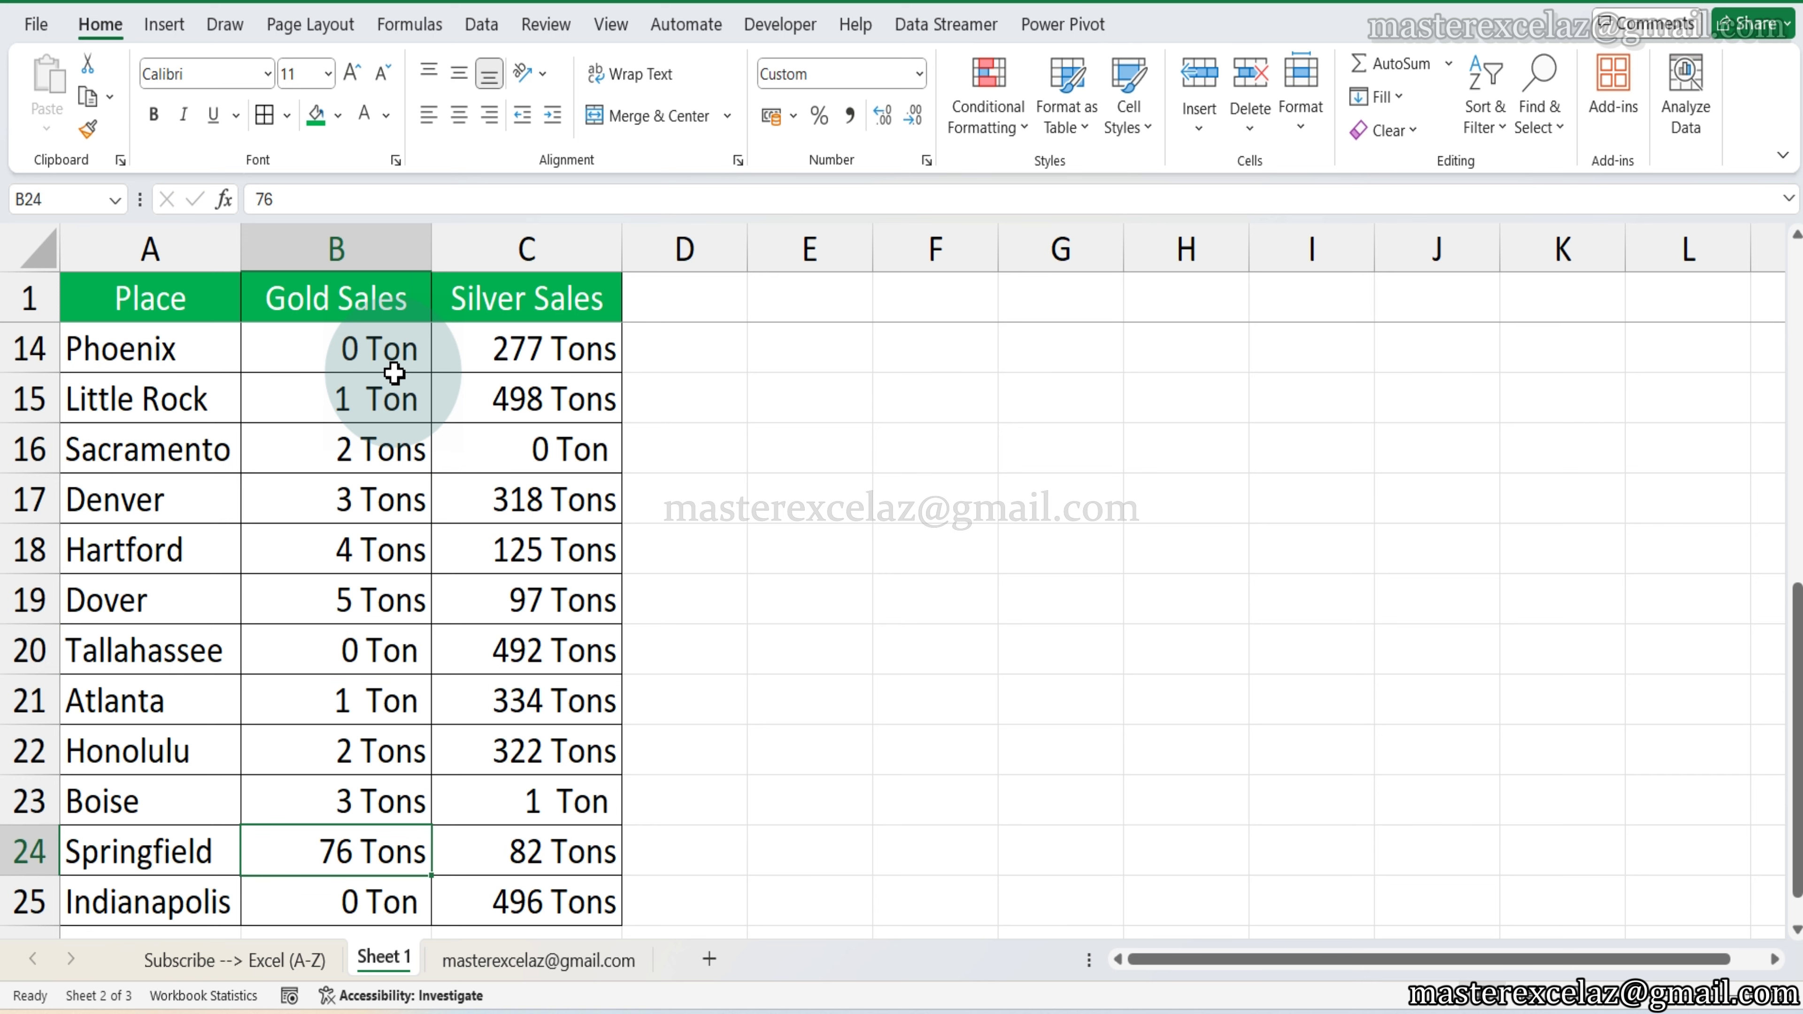
{"action": "type", "text": "4"}
{"action": "key", "text": "Tab"}
Enter test values 10, 20, 1000, 2, 0, 1 into Silver Sales C2:C7.
{"action": "key", "text": "ctrl+Up"}
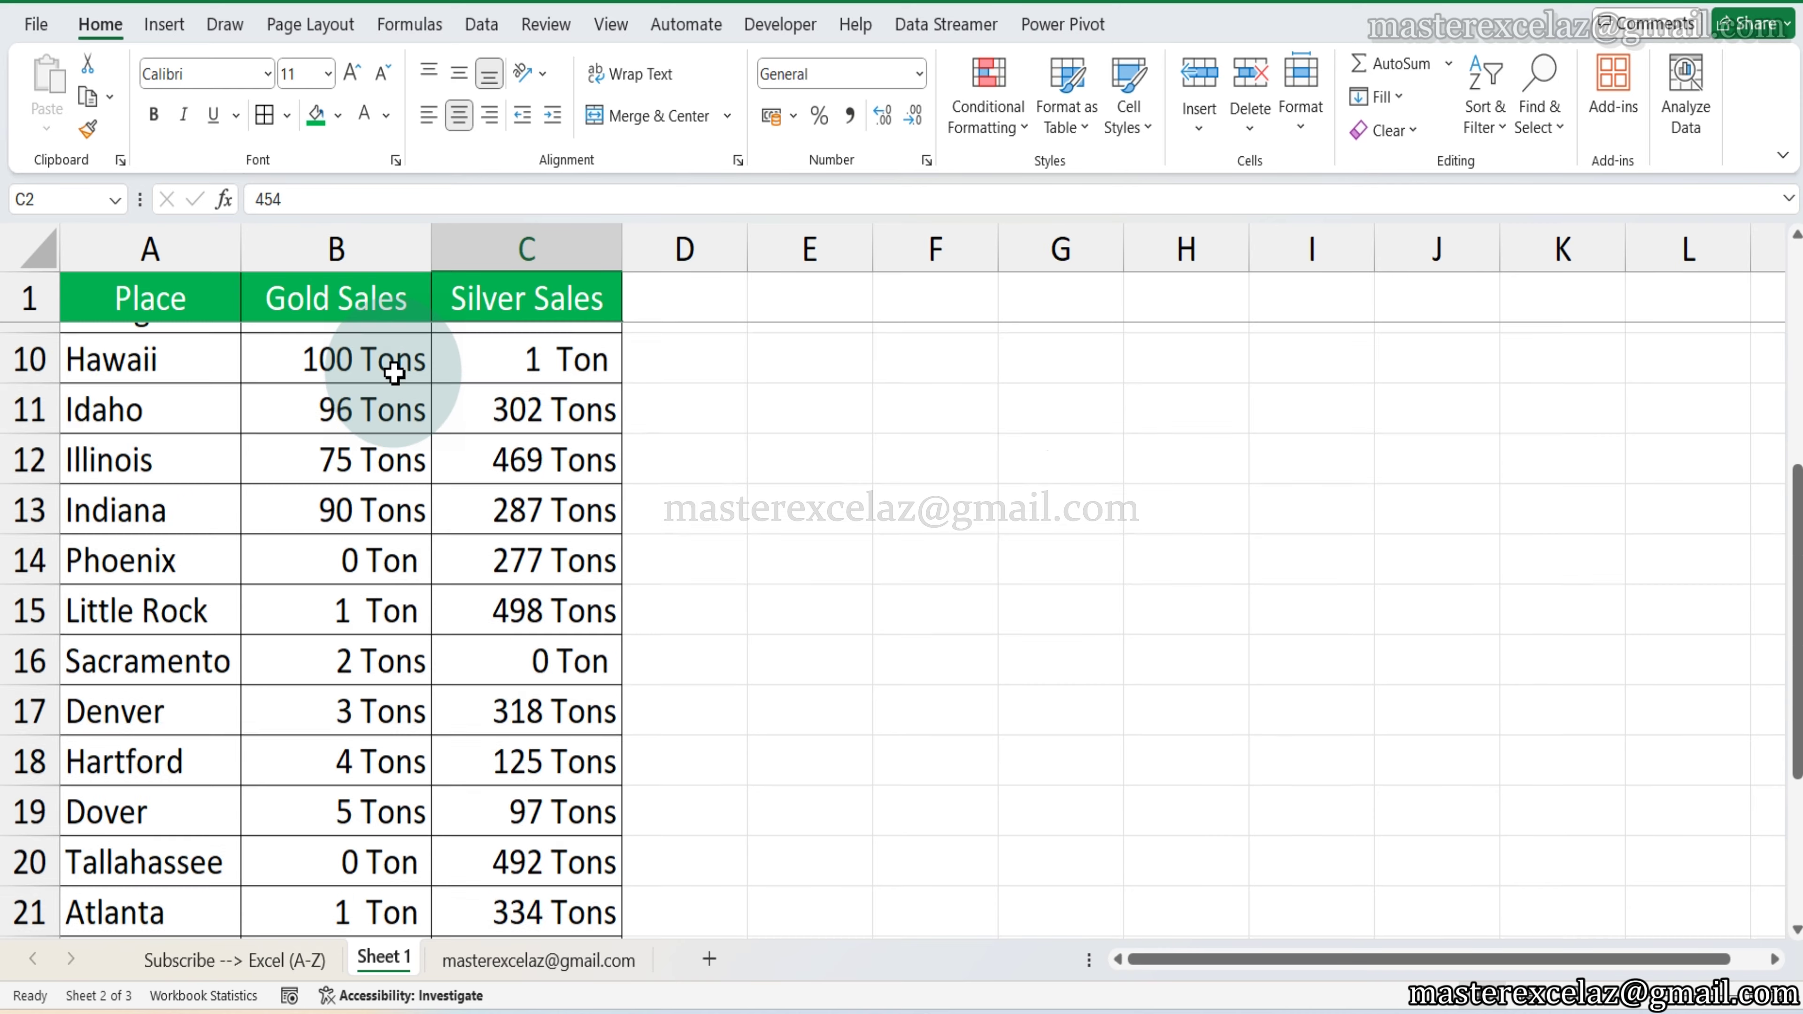
{"action": "key", "text": "Down"}
{"action": "type", "text": "10"}
{"action": "key", "text": "Return"}
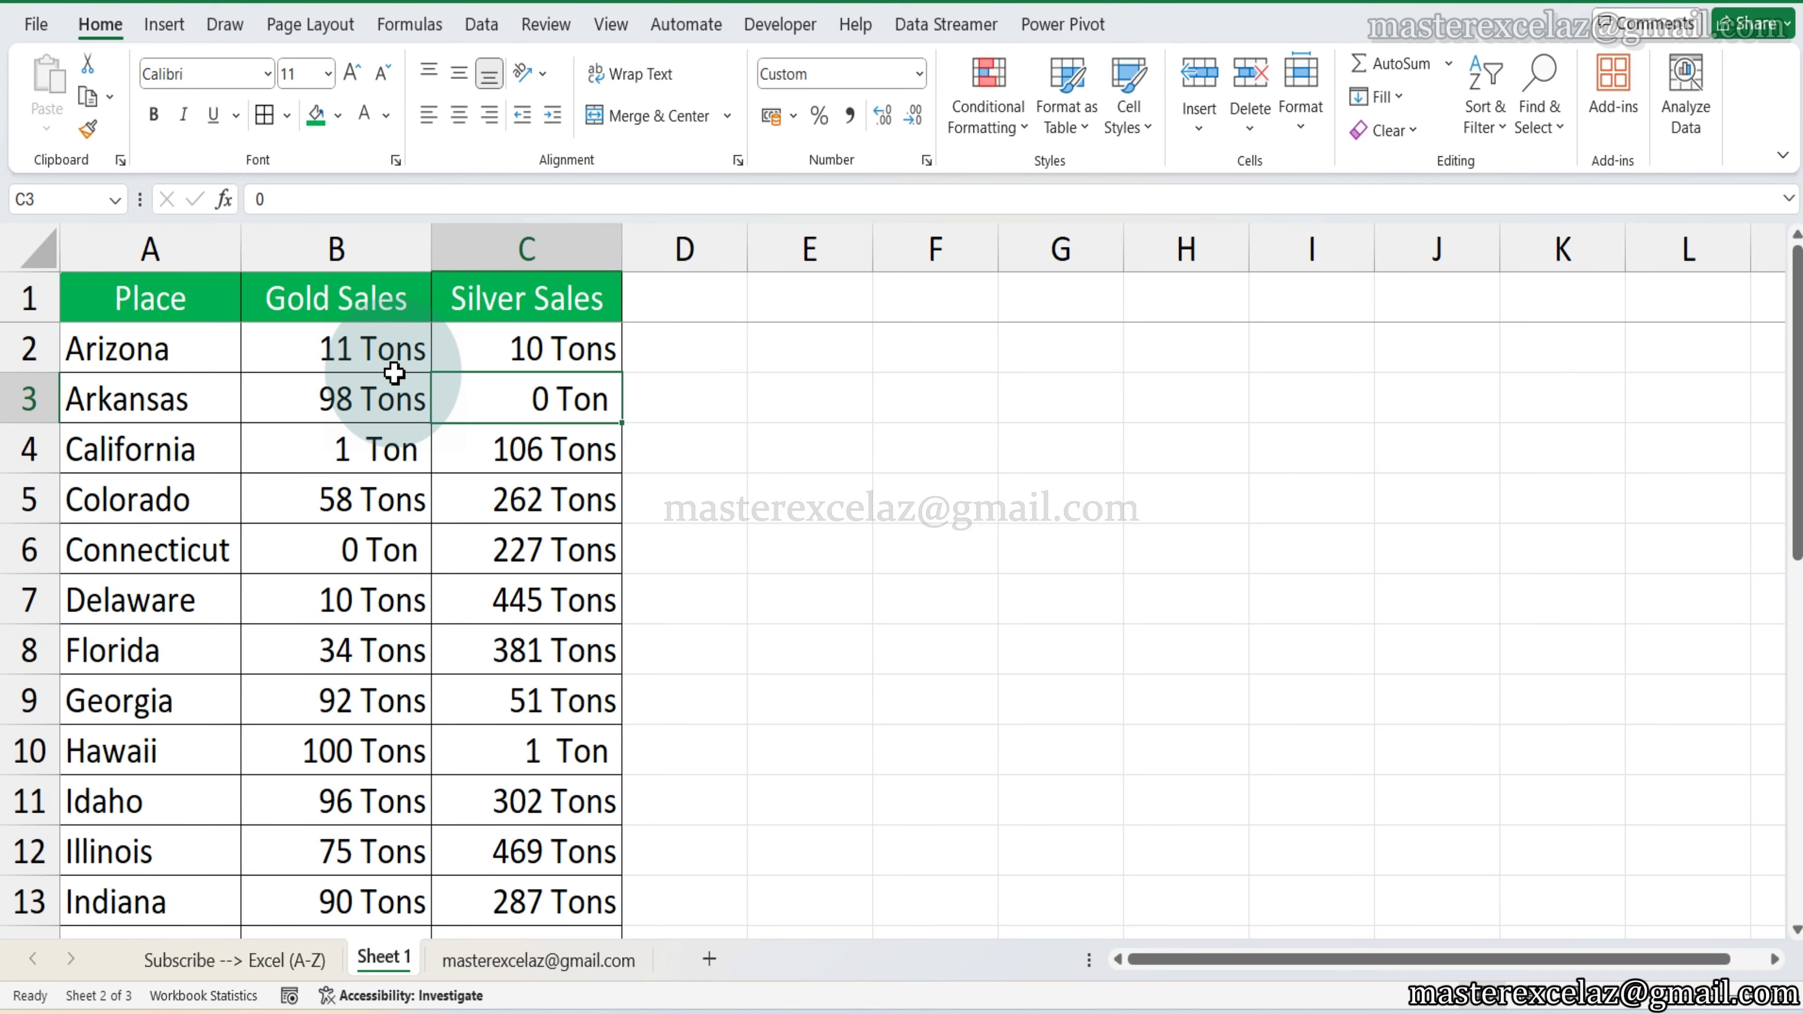
{"action": "type", "text": "20"}
{"action": "key", "text": "Return"}
{"action": "type", "text": "1000"}
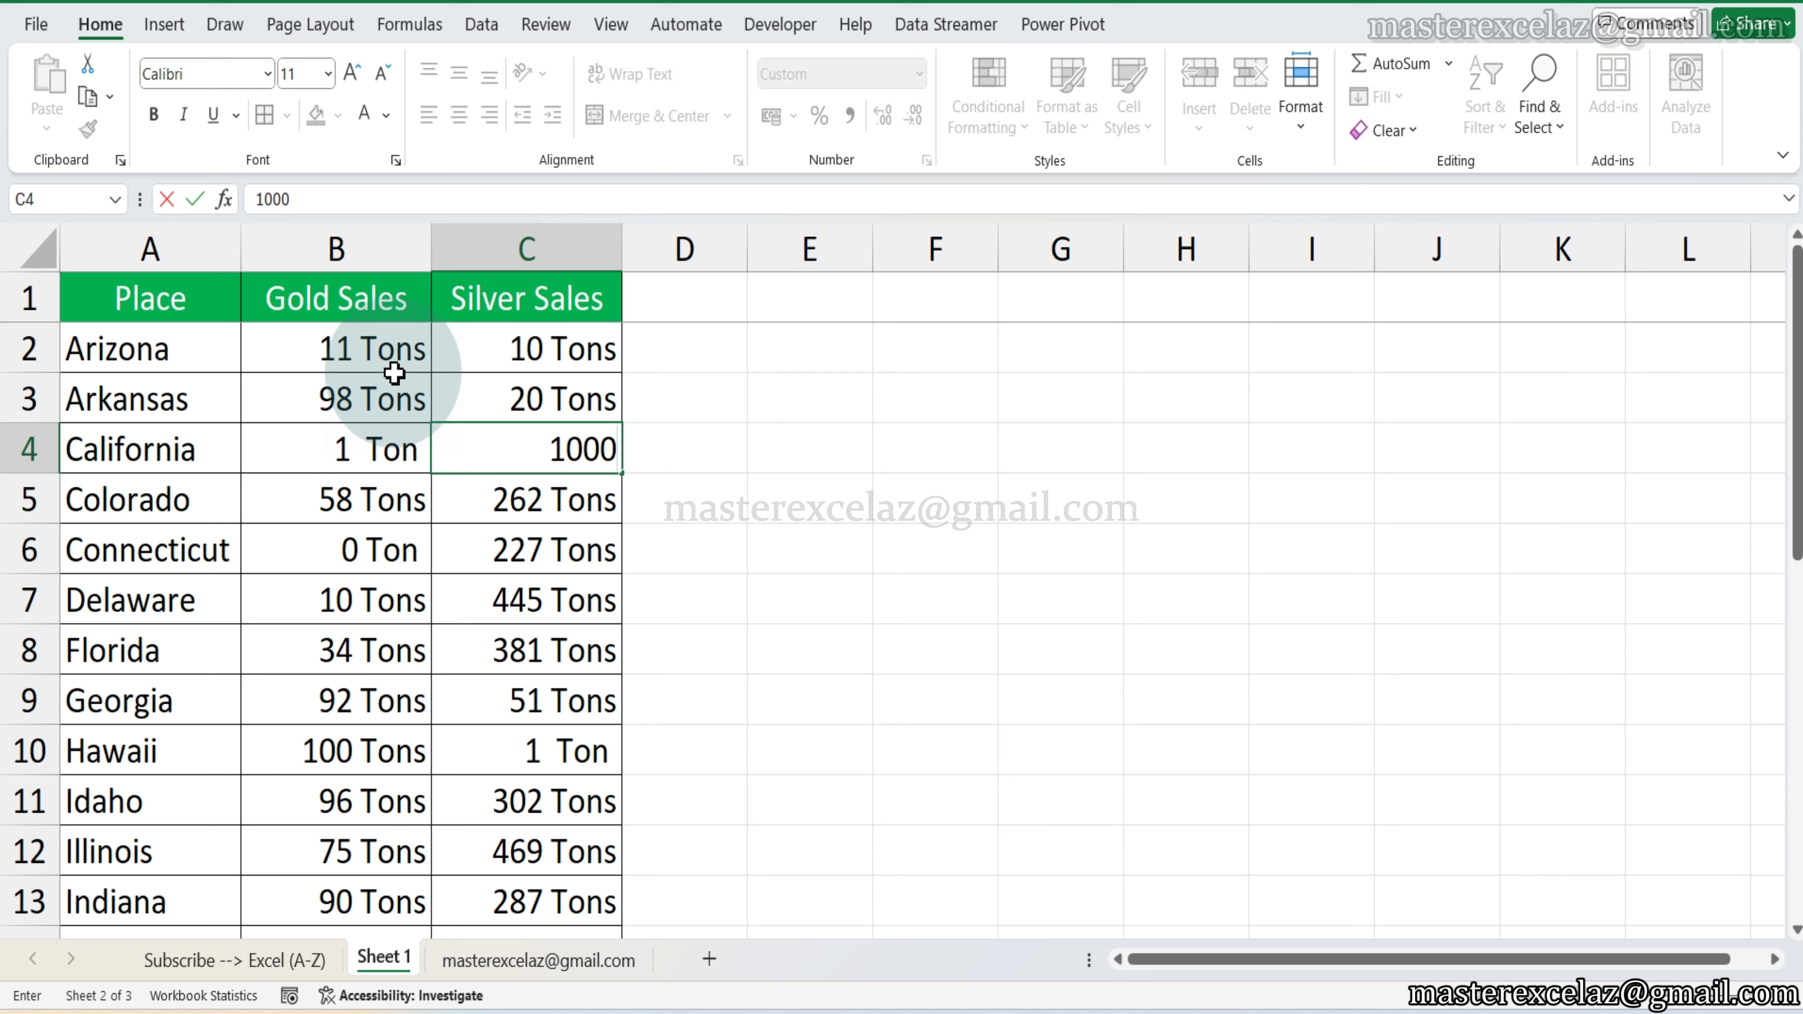
{"action": "key", "text": "Return"}
{"action": "type", "text": "2"}
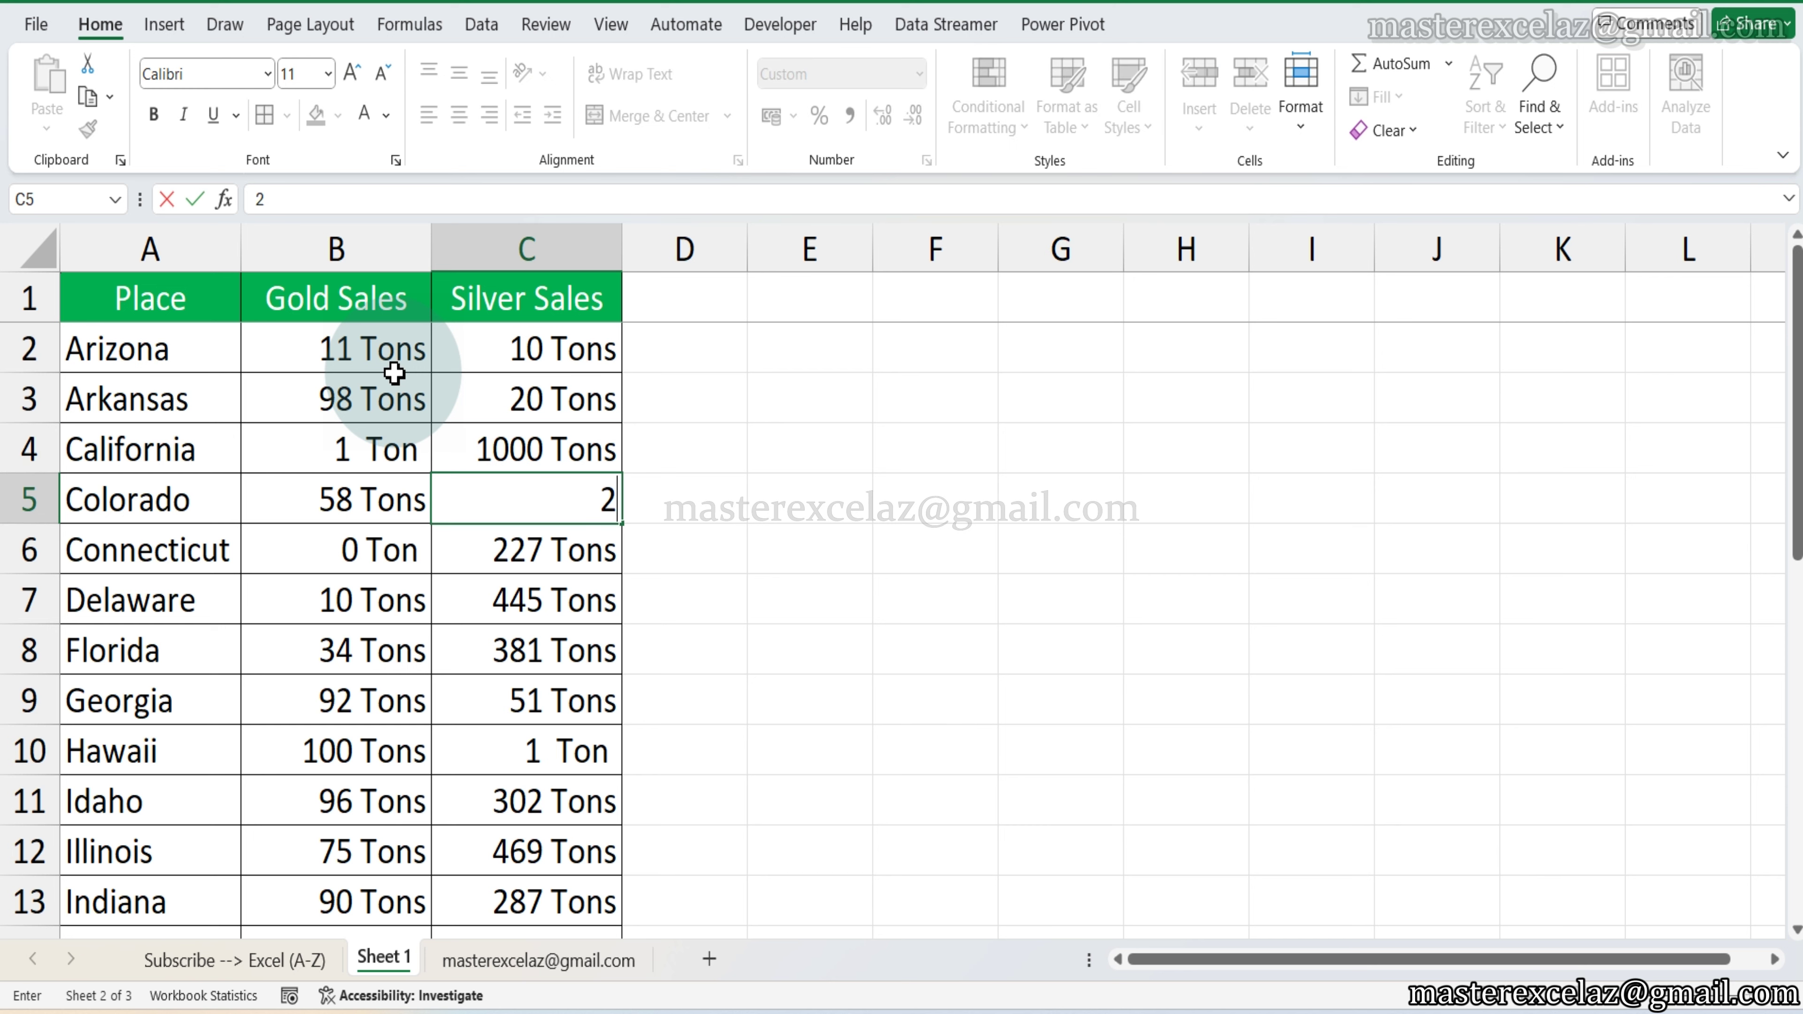
{"action": "key", "text": "Return"}
{"action": "type", "text": "0"}
{"action": "key", "text": "Return"}
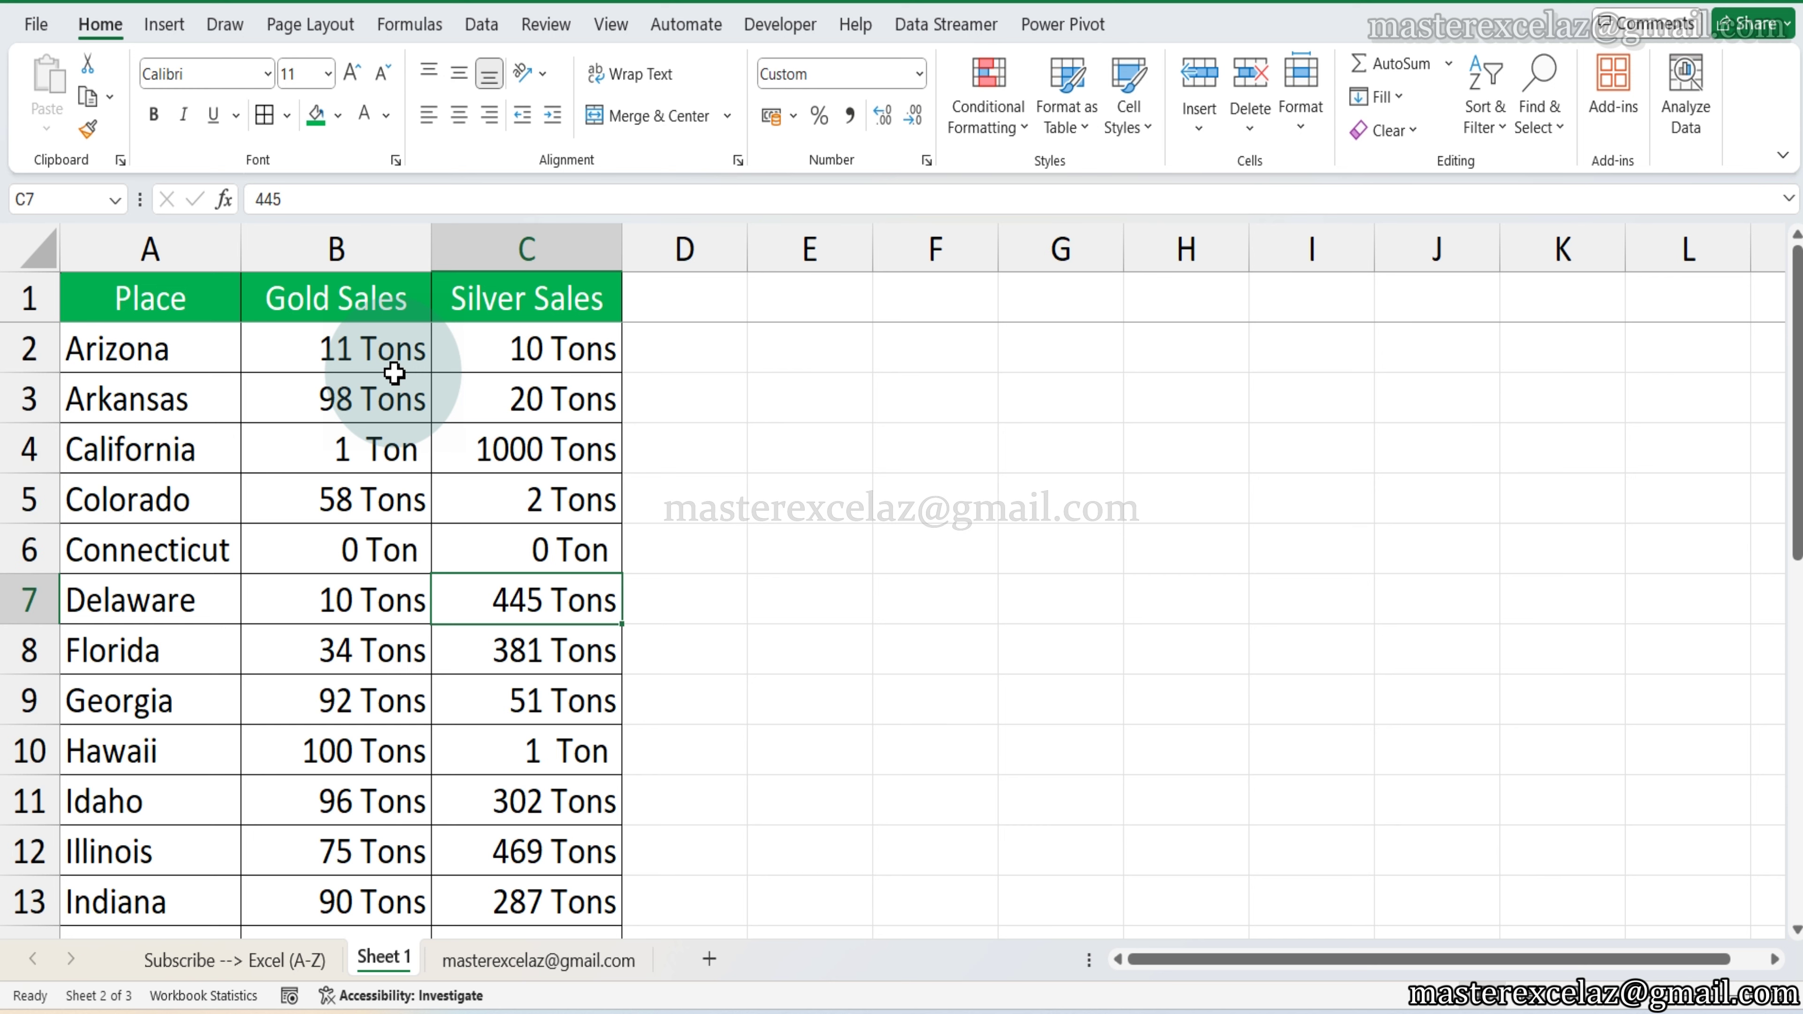
{"action": "type", "text": "1"}
{"action": "key", "text": "Return"}
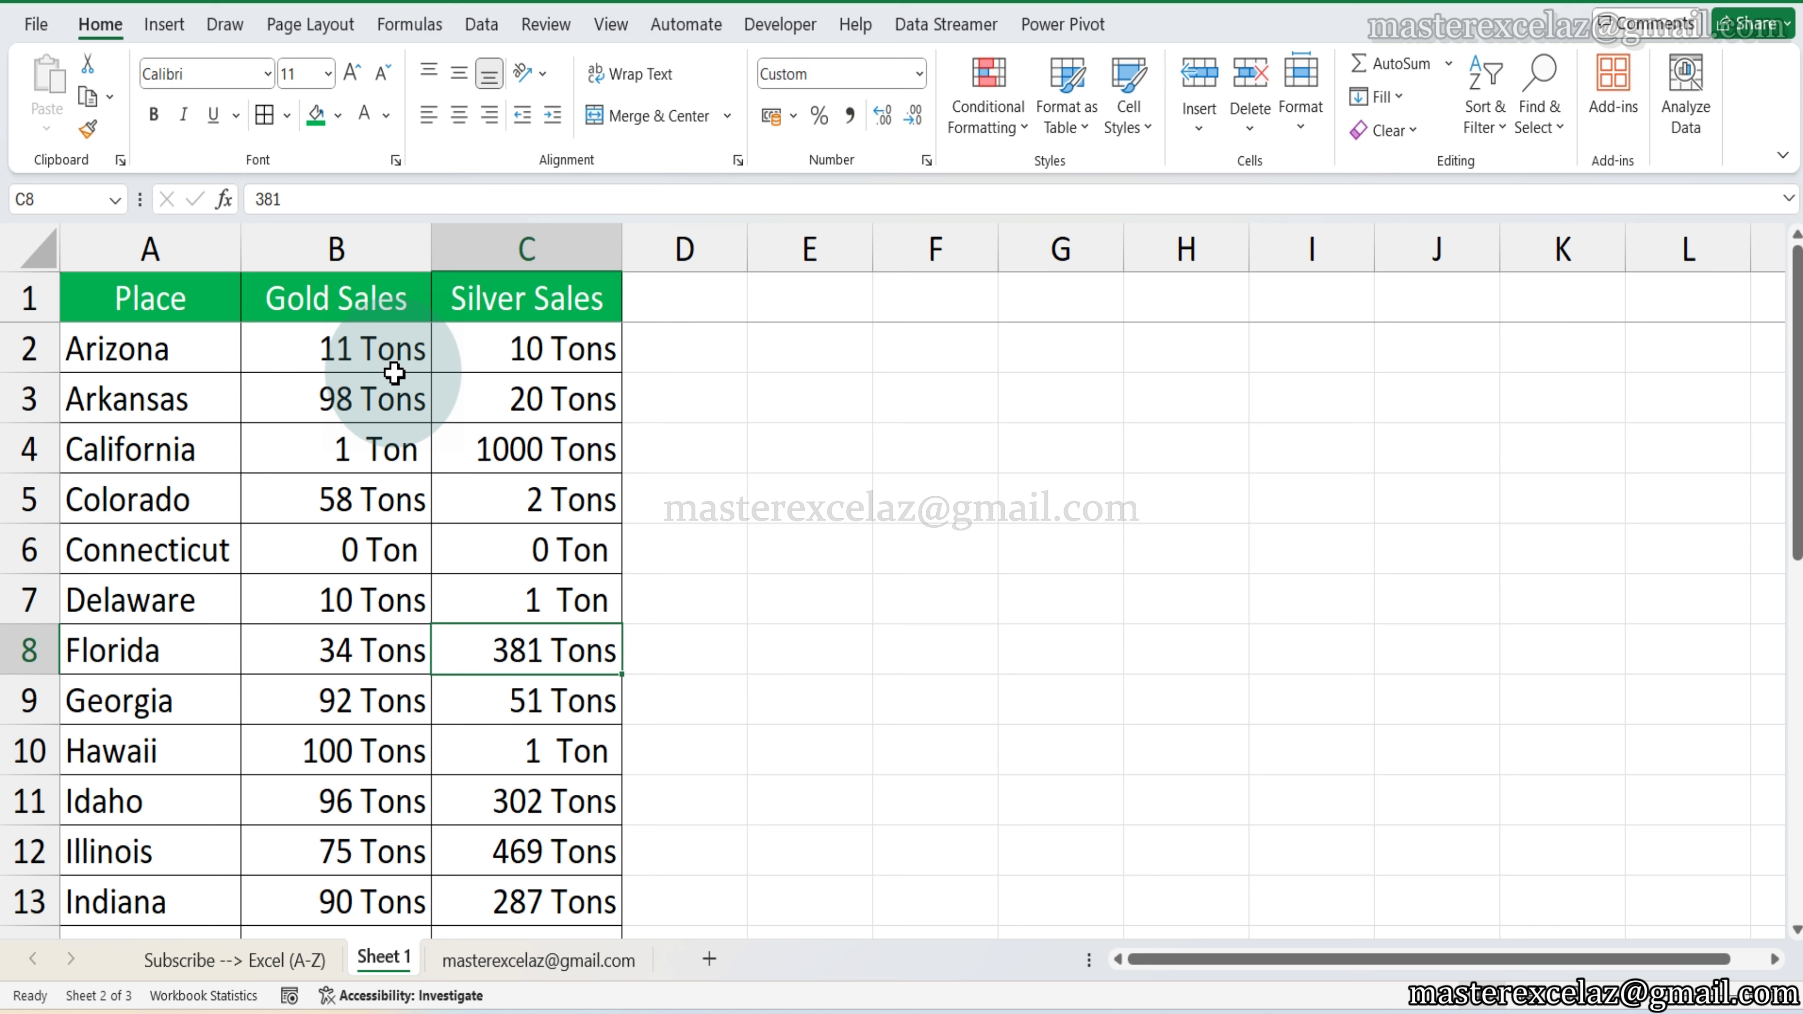
Enter Gold Sales test values 1, 1, 0, 0 in B8:B5, then 1000, 1, 2, 3 from B3.
{"action": "key", "text": "Left"}
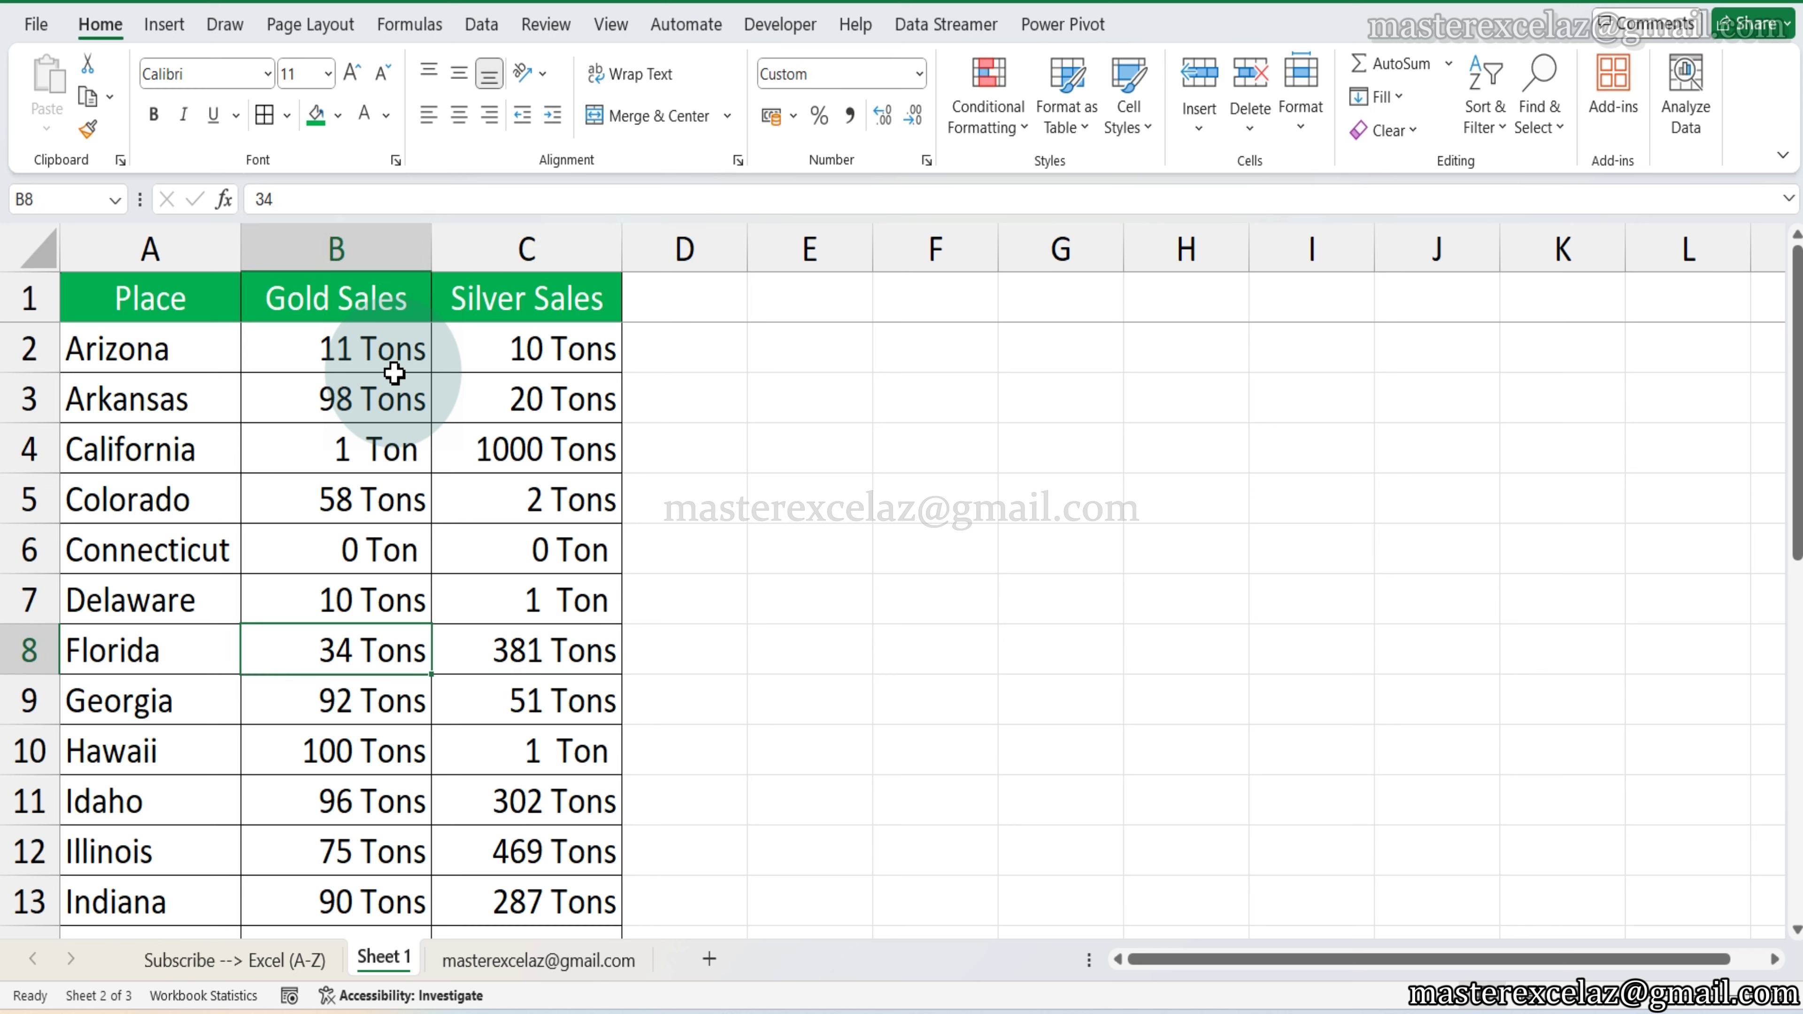
{"action": "type", "text": "1"}
{"action": "key", "text": "Up"}
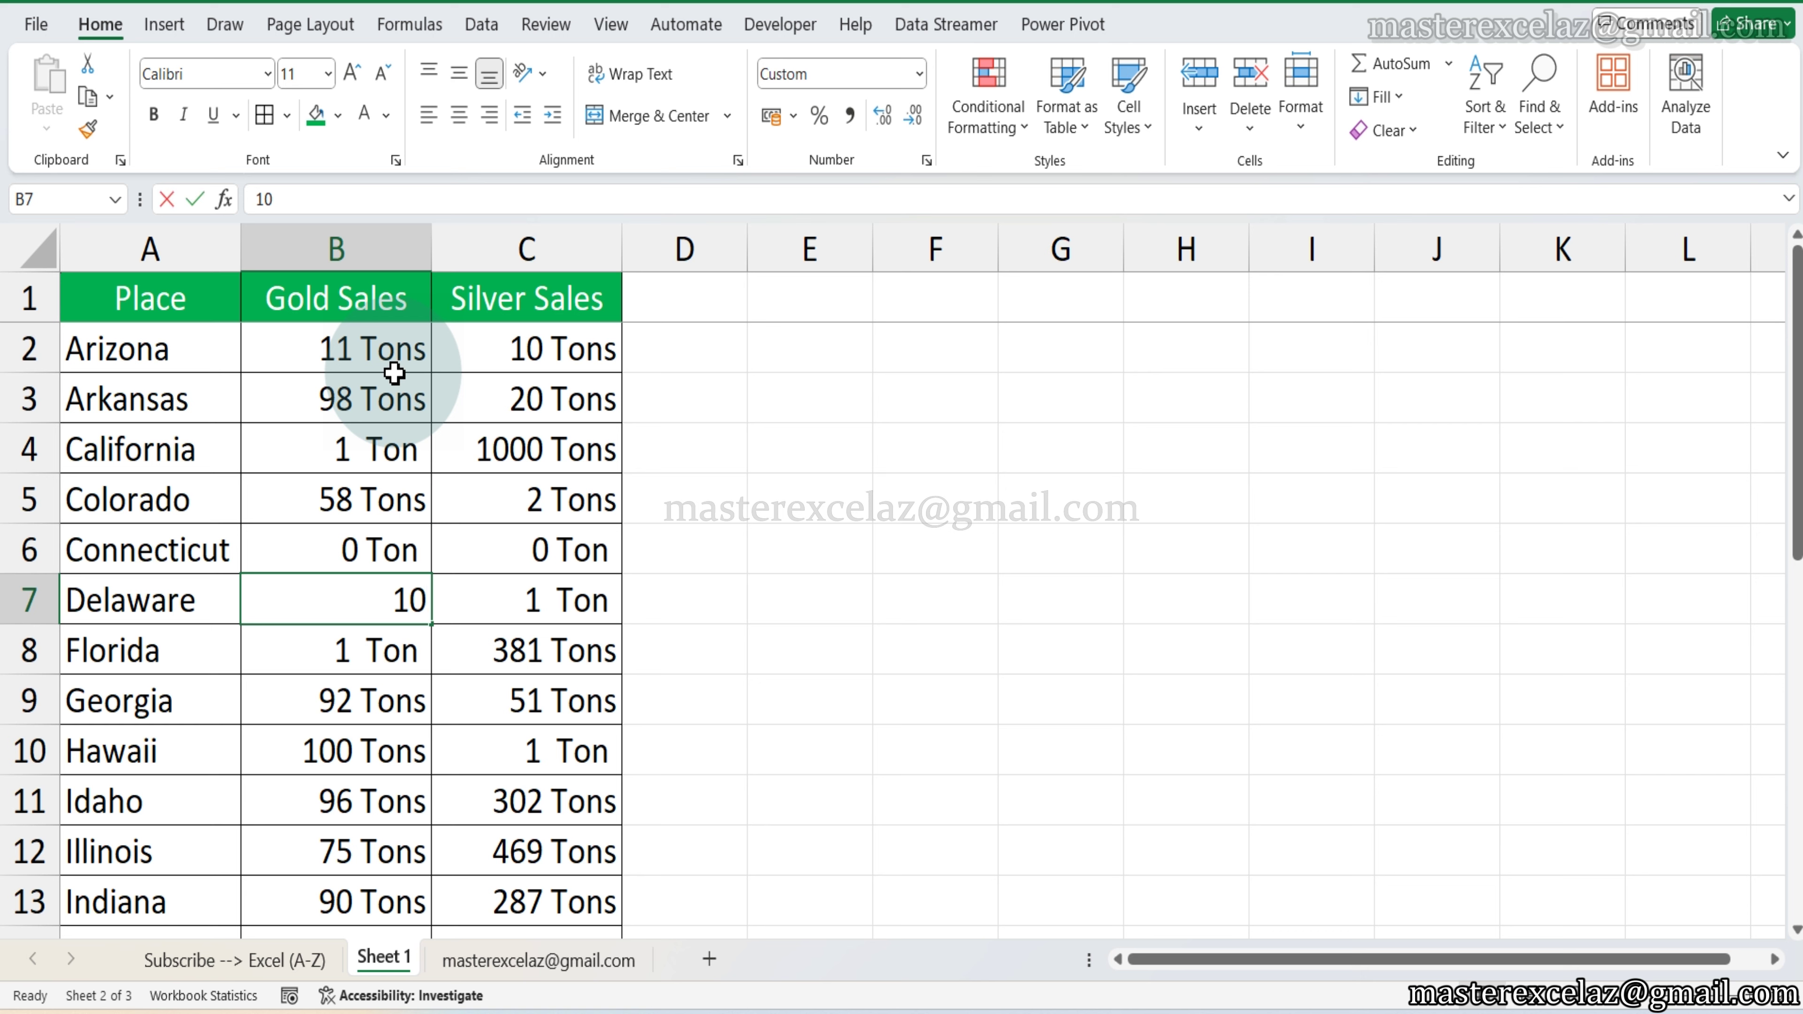
{"action": "type", "text": "1"}
{"action": "key", "text": "Up"}
{"action": "type", "text": "0"}
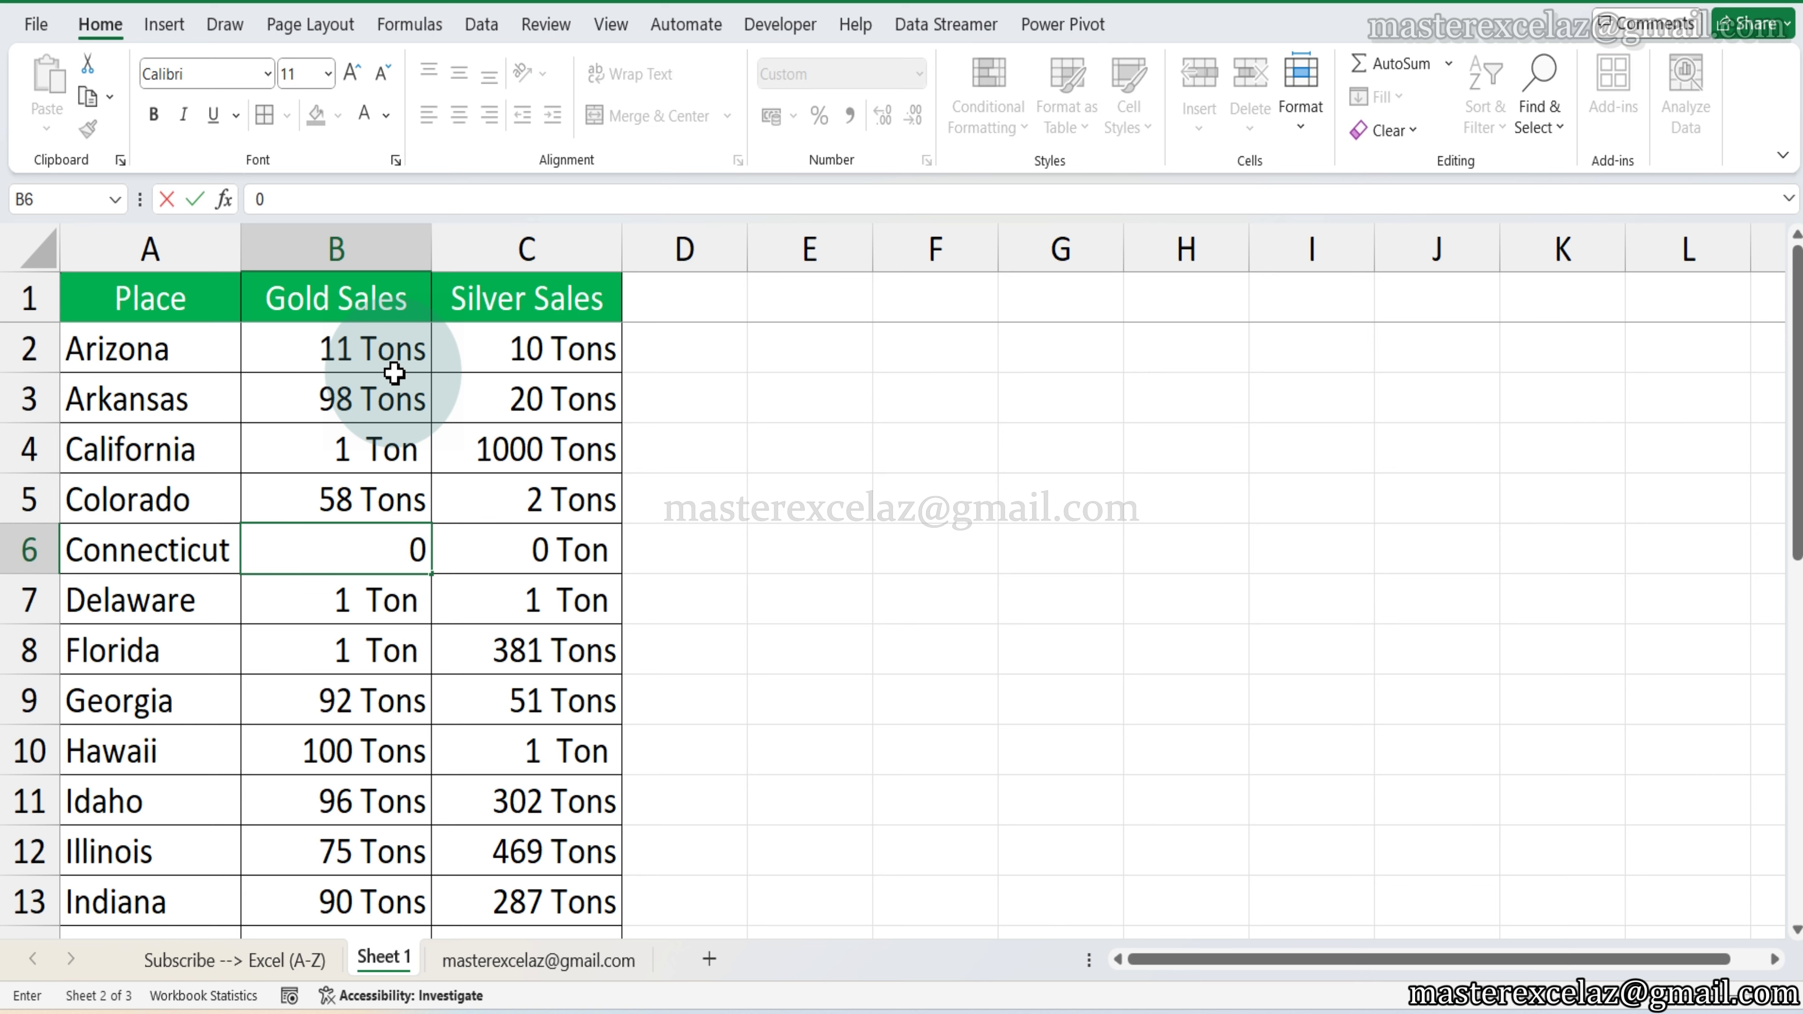
{"action": "key", "text": "Up"}
{"action": "type", "text": "0"}
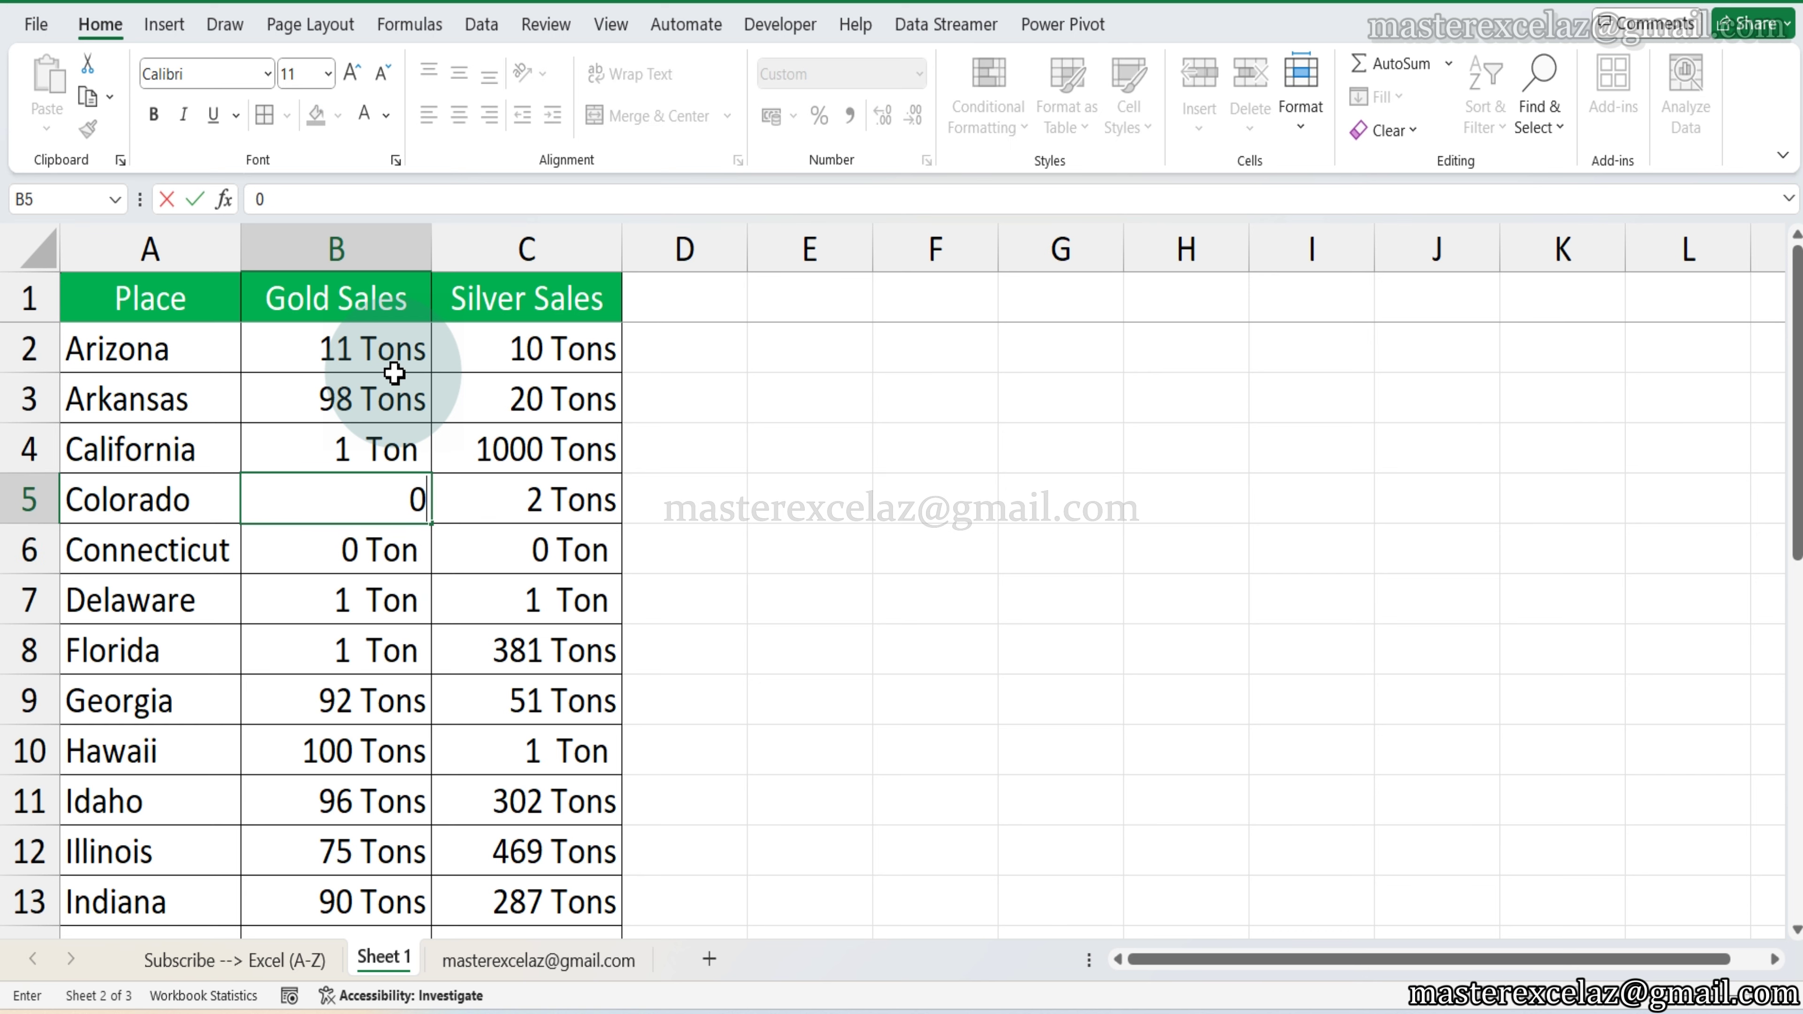
{"action": "key", "text": "Up"}
{"action": "key", "text": "Up"}
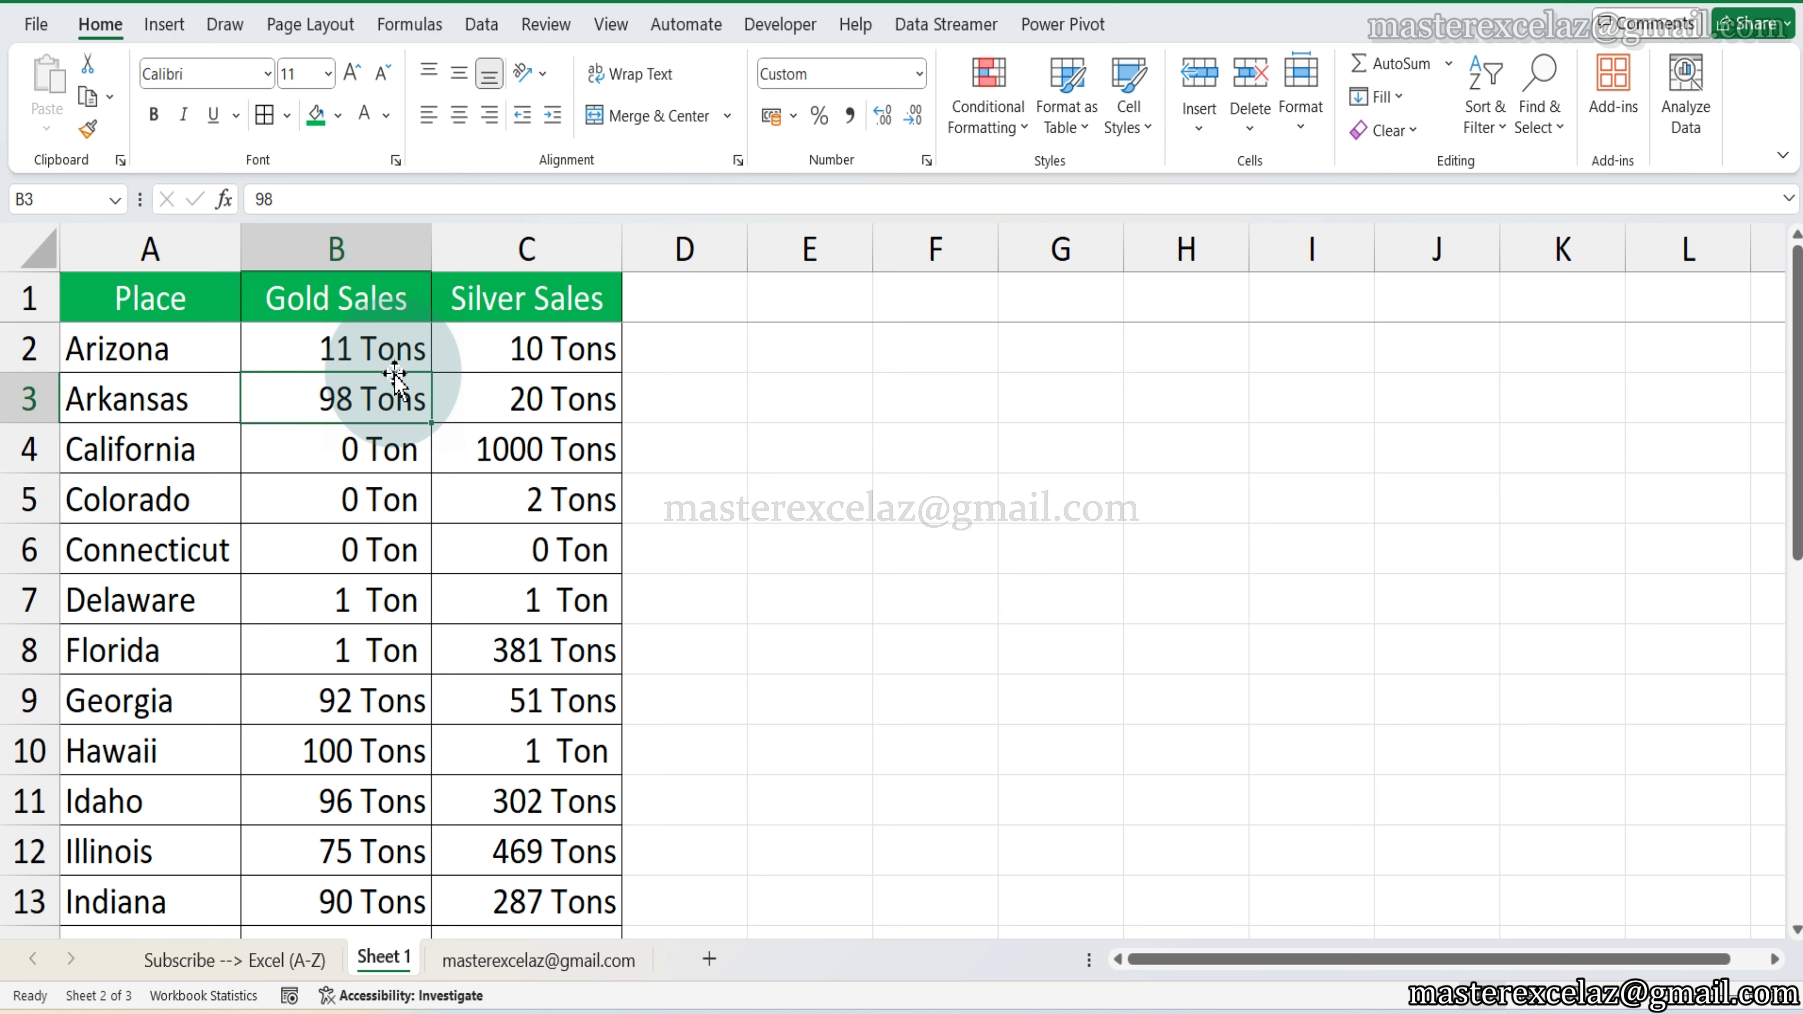
{"action": "type", "text": "1000"}
{"action": "key", "text": "Return"}
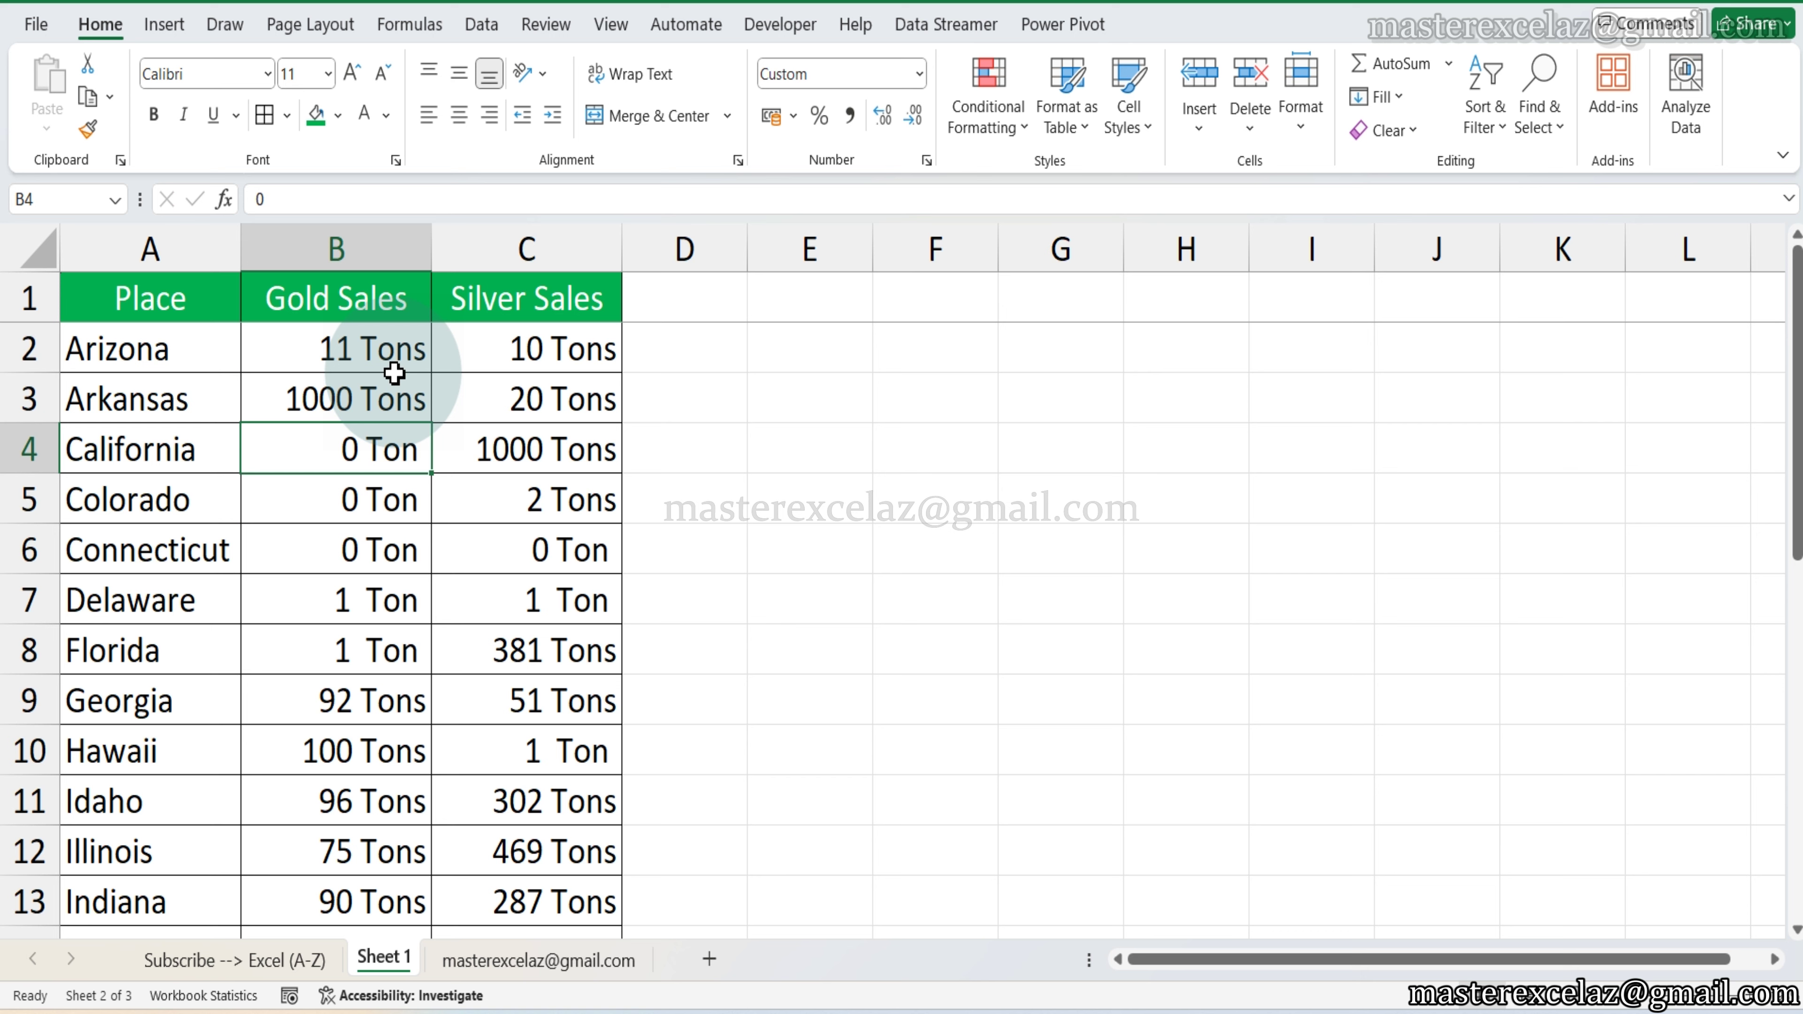
{"action": "type", "text": "1"}
{"action": "key", "text": "Return"}
{"action": "type", "text": "2"}
{"action": "key", "text": "Return"}
{"action": "type", "text": "3"}
{"action": "key", "text": "Return"}
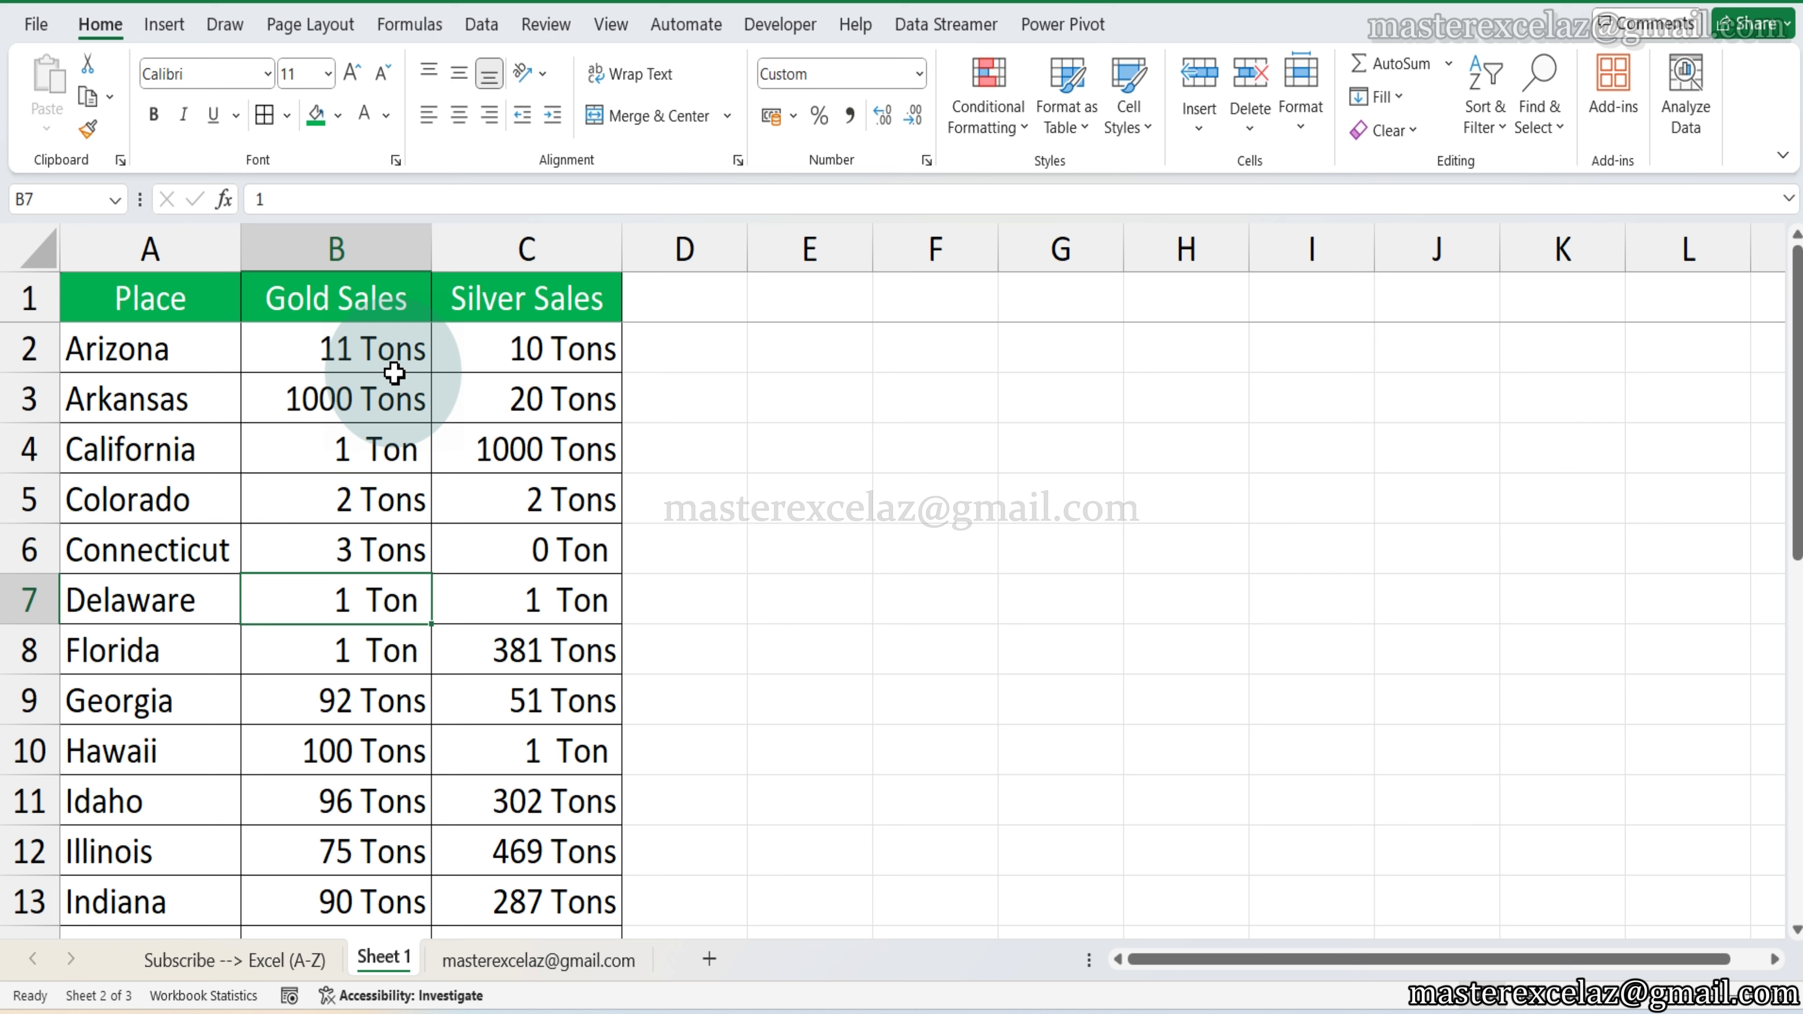
{"action": "left_click", "coordinate": [398, 506]}
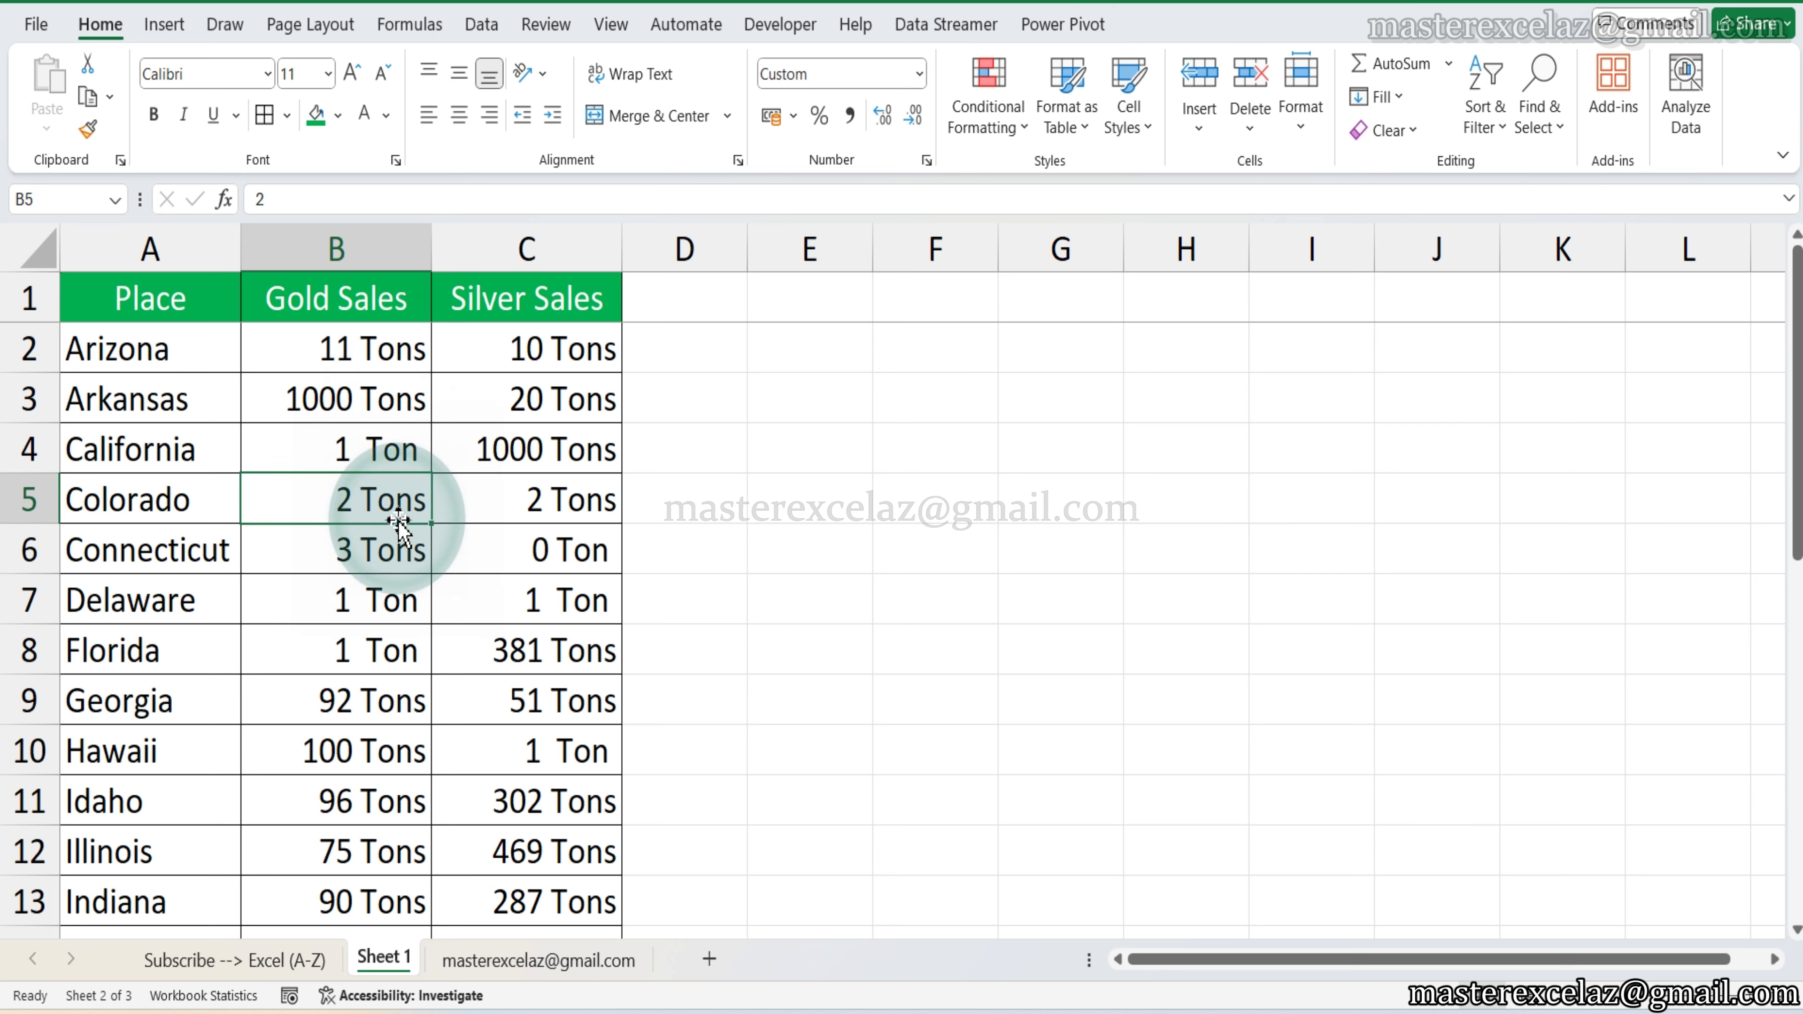
{"action": "left_click", "coordinate": [396, 456]}
{"action": "left_click", "coordinate": [546, 549], "text": "ctrl"}
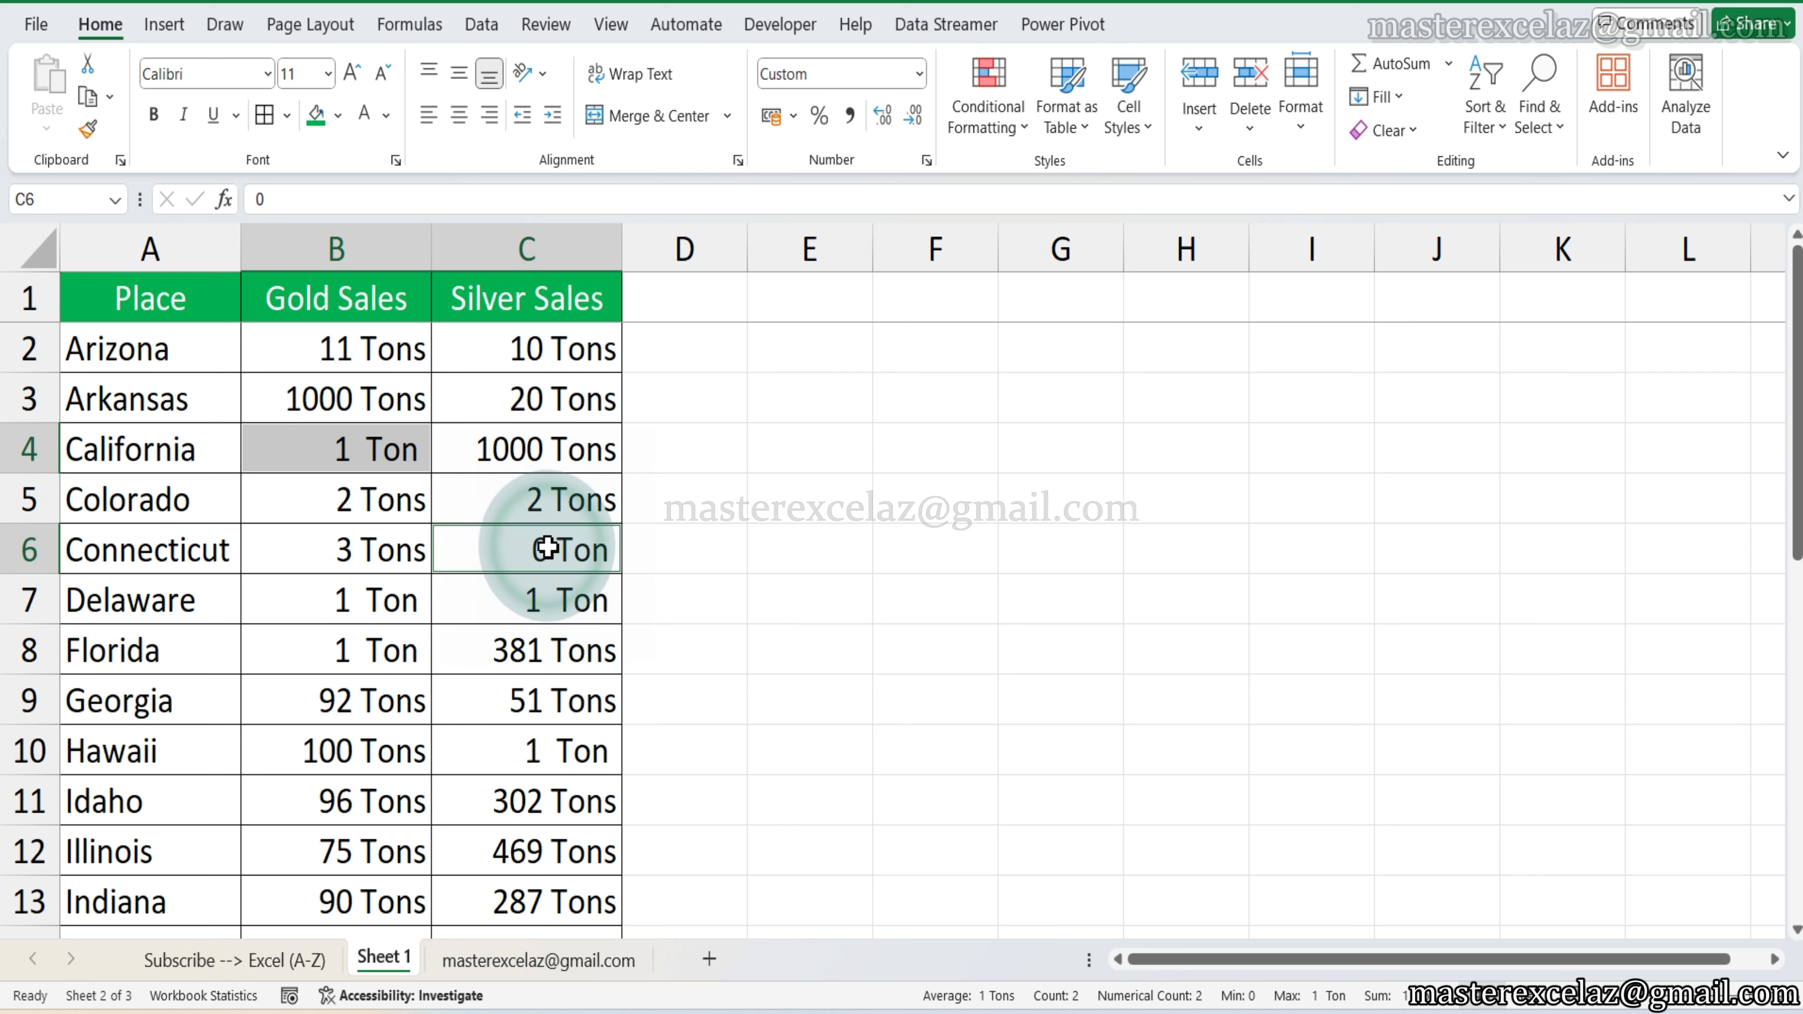
{"action": "left_click", "coordinate": [576, 648], "text": "ctrl"}
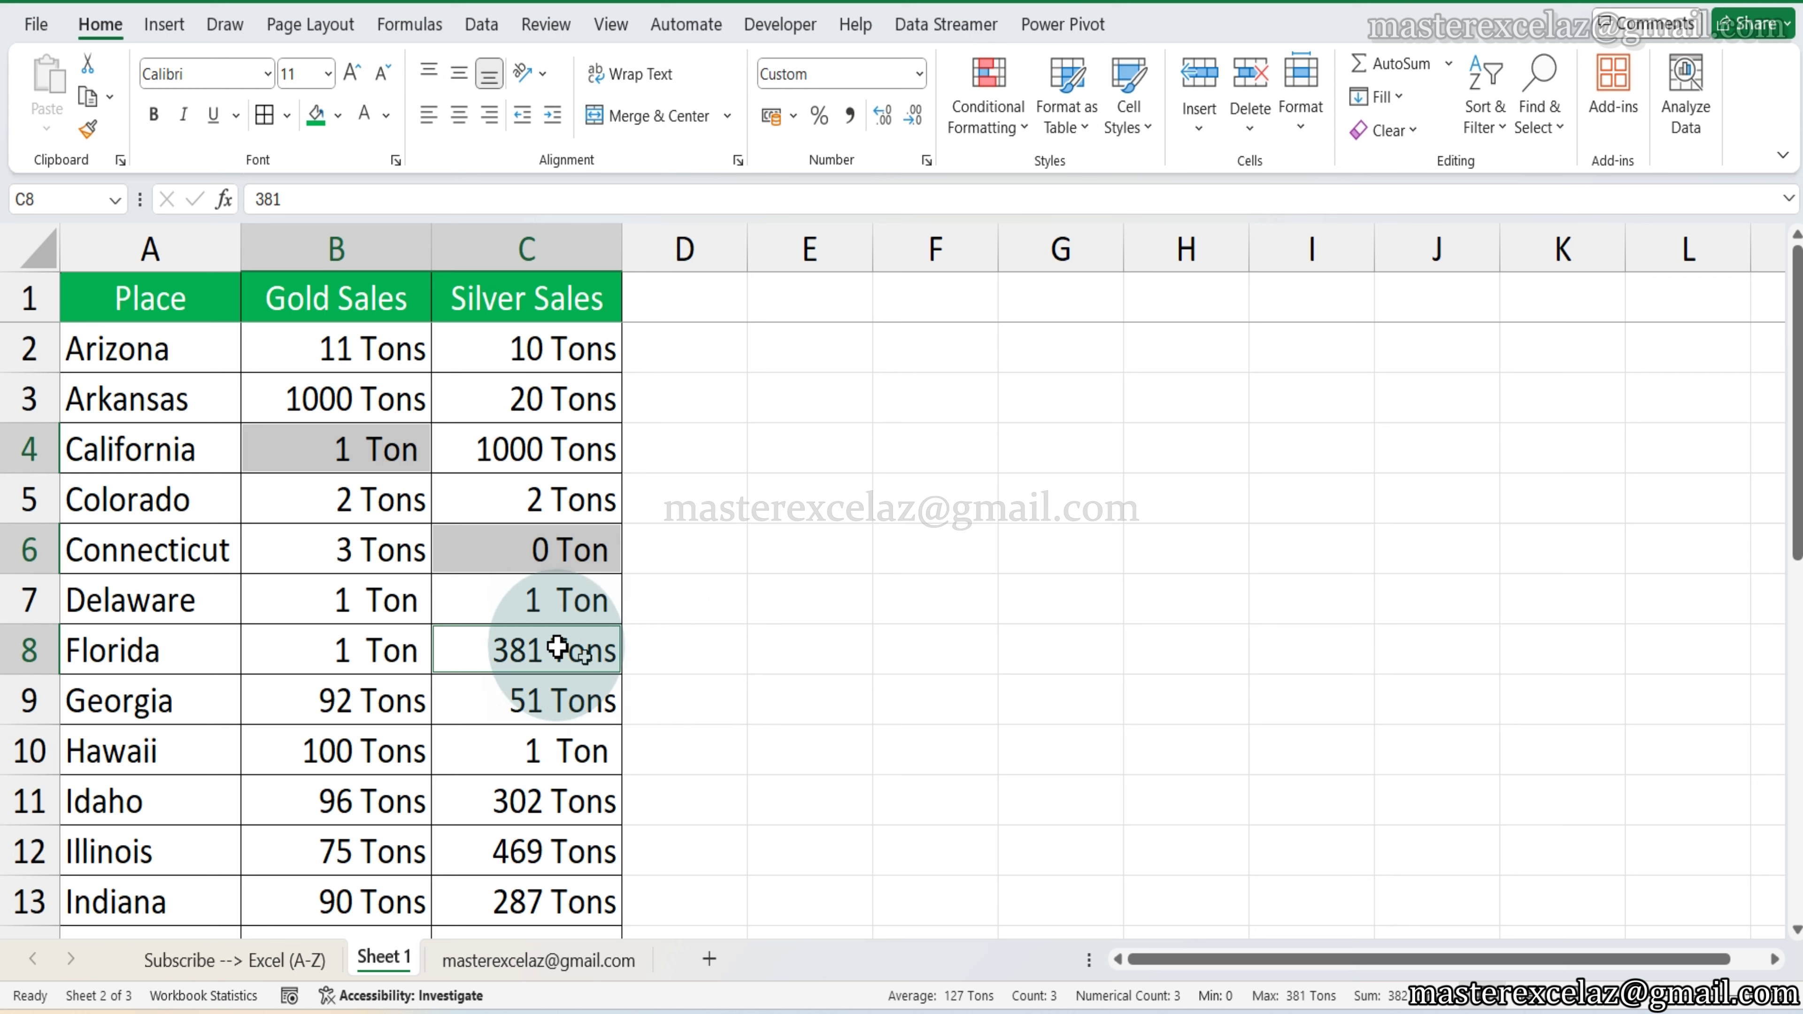
{"action": "left_click", "coordinate": [542, 639]}
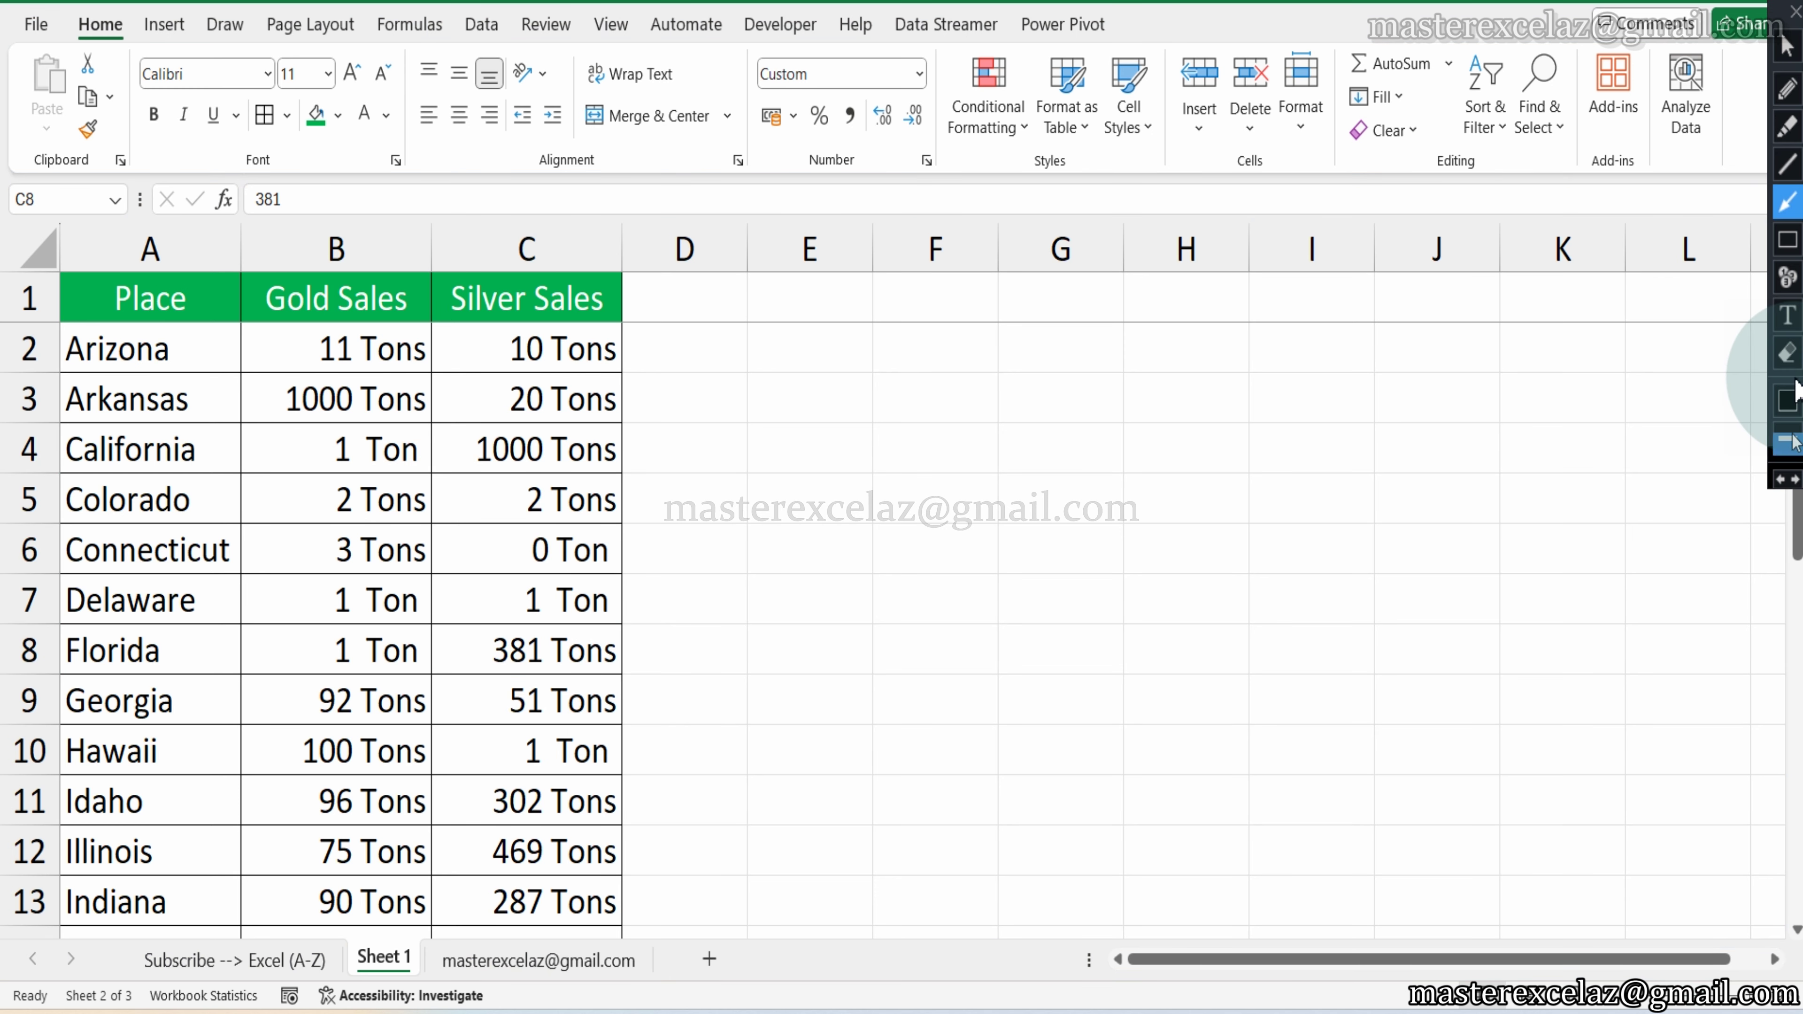
{"action": "left_click", "coordinate": [1787, 126]}
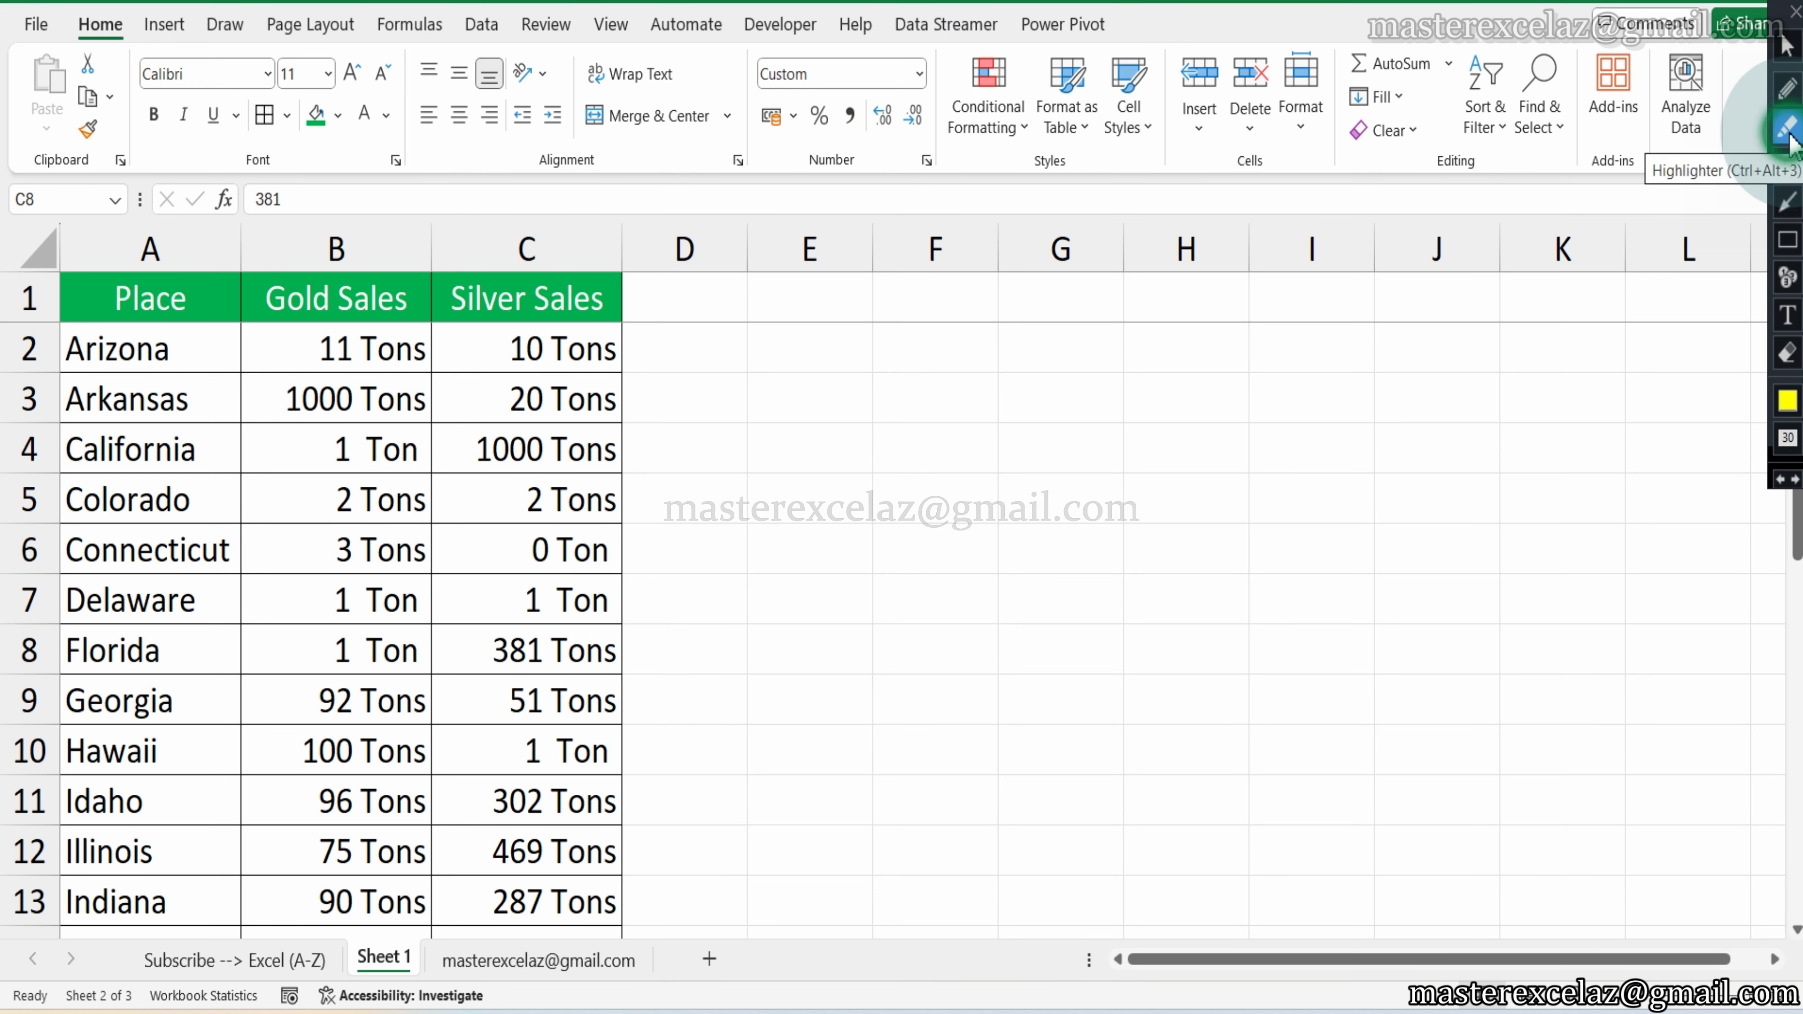
{"action": "mouse_move", "coordinate": [140, 959]}
{"action": "left_mouse_down"}
{"action": "mouse_move", "coordinate": [313, 962]}
{"action": "mouse_move", "coordinate": [212, 963]}
{"action": "left_mouse_up"}
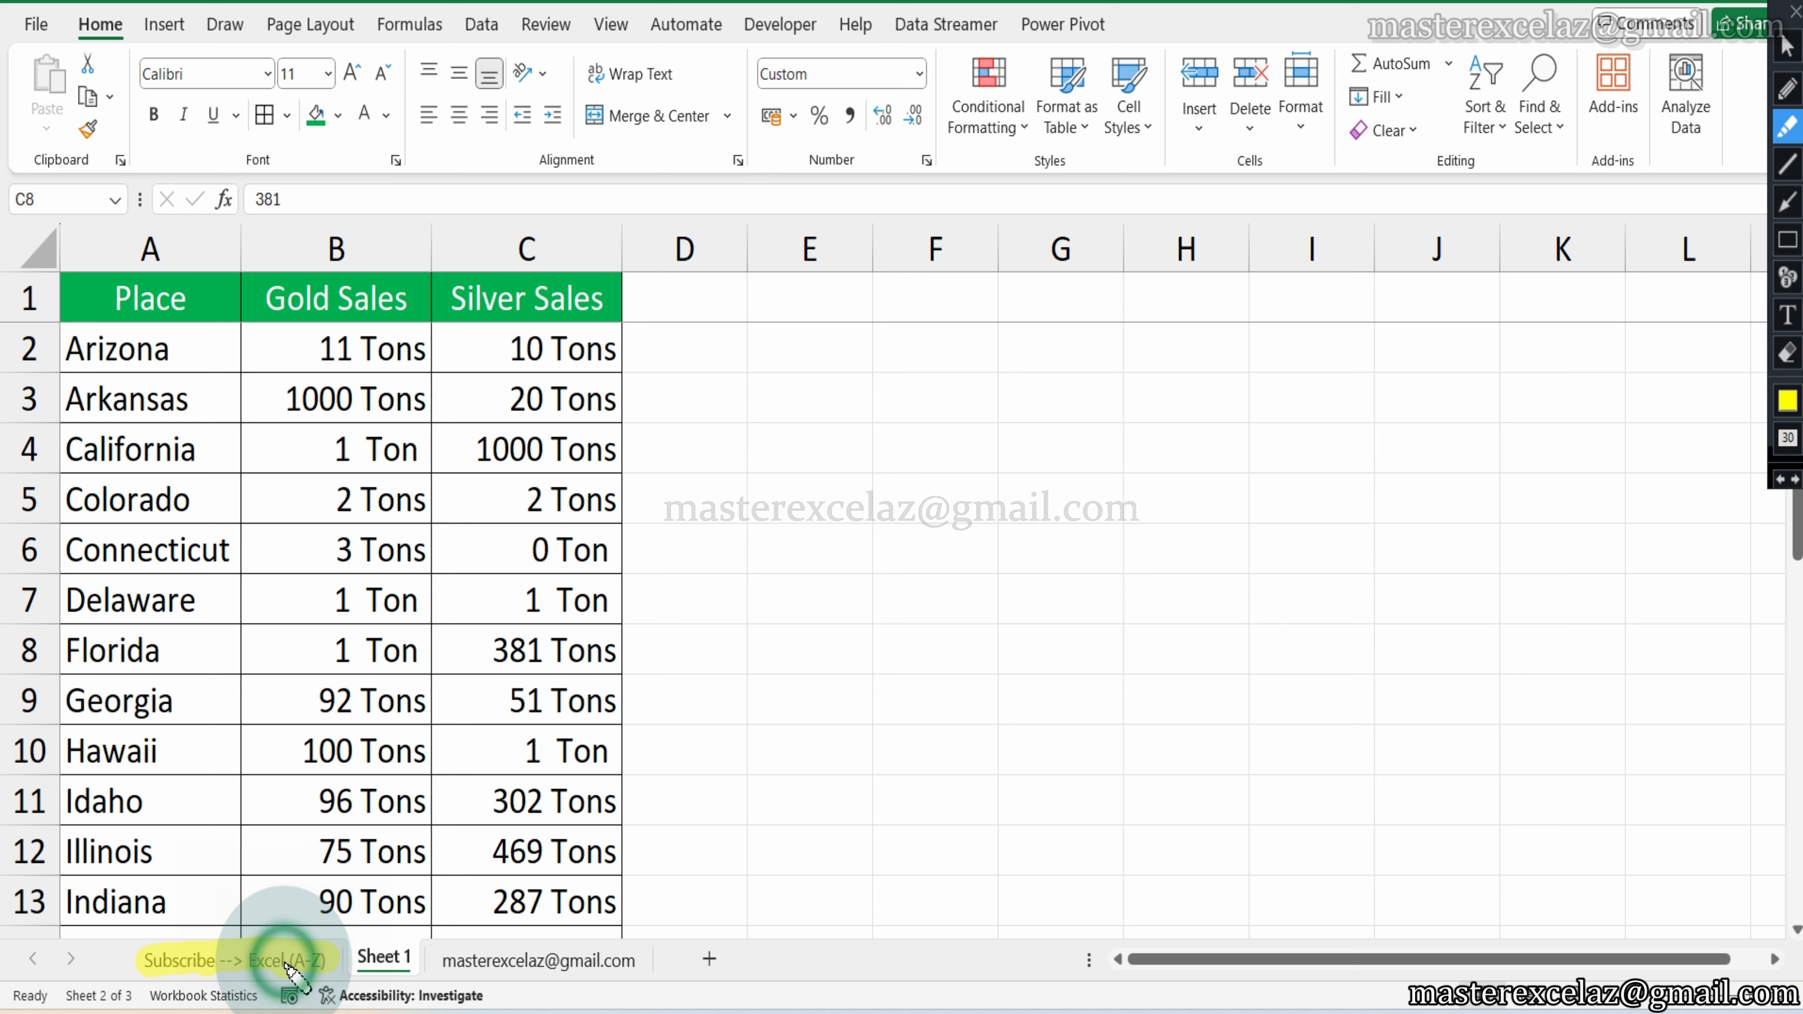
{"action": "left_click_drag", "start_coordinate": [434, 961], "coordinate": [644, 963]}
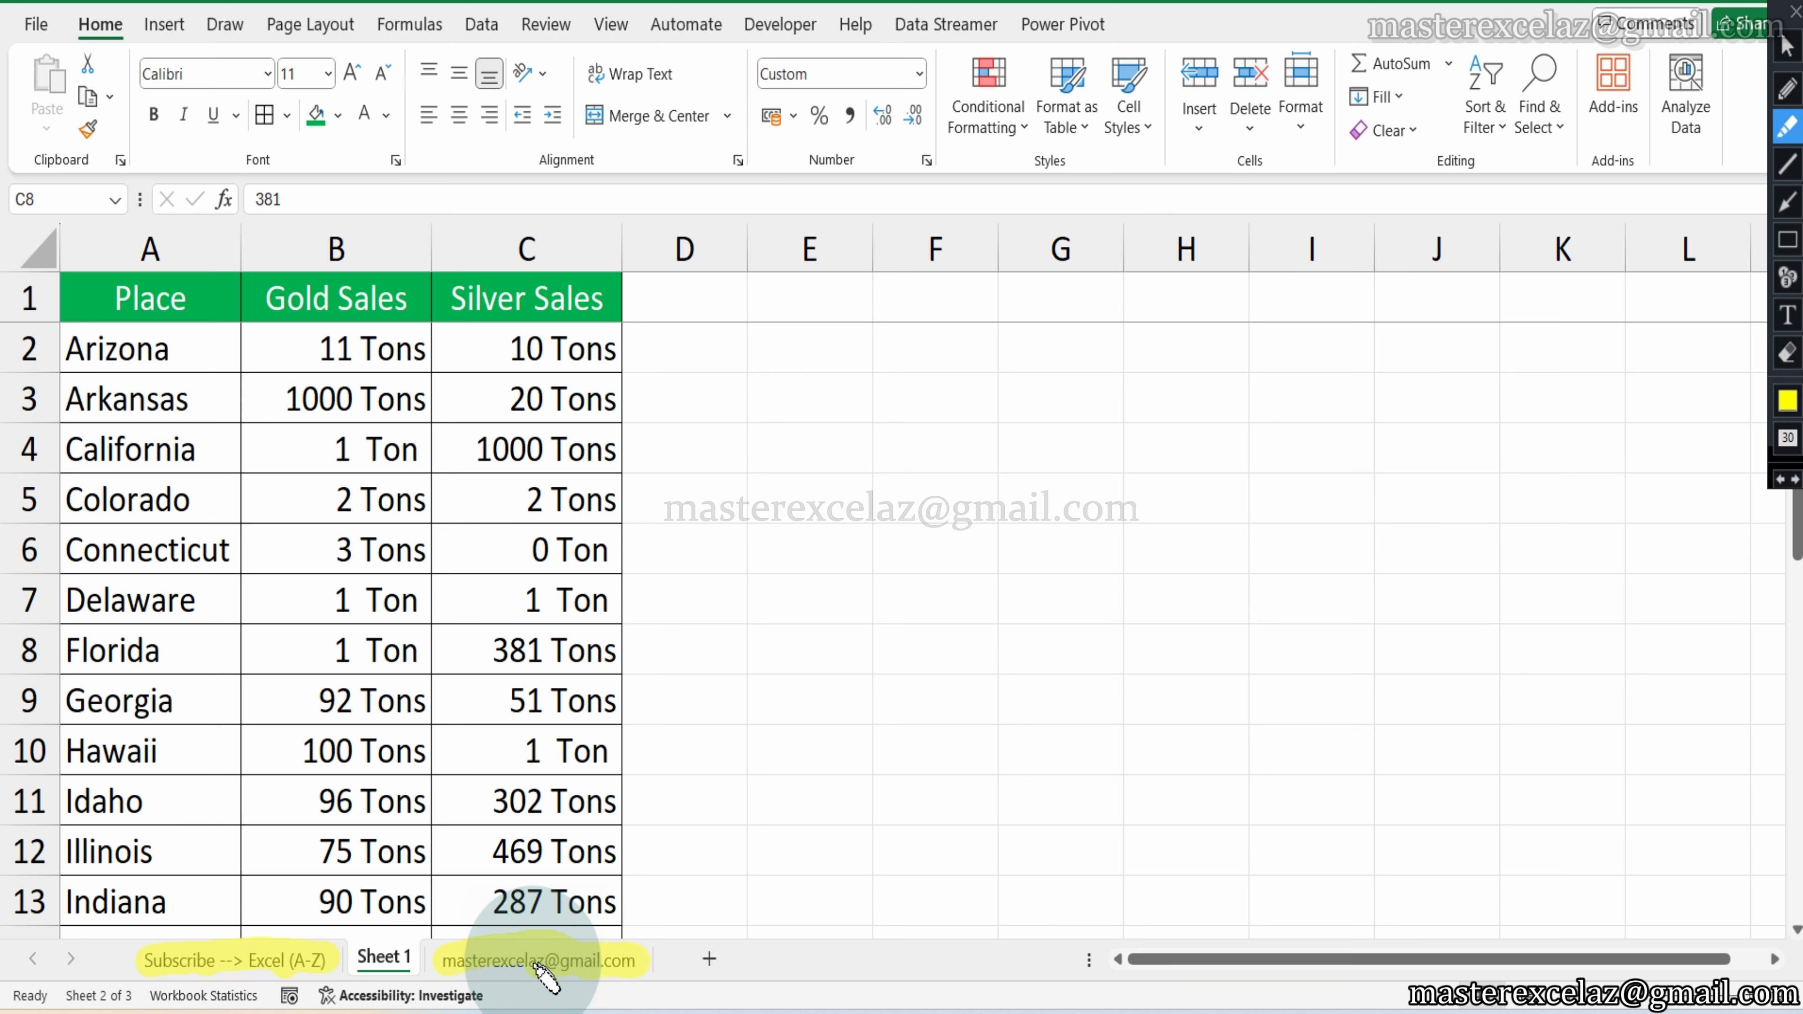
{"action": "left_click", "coordinate": [484, 967]}
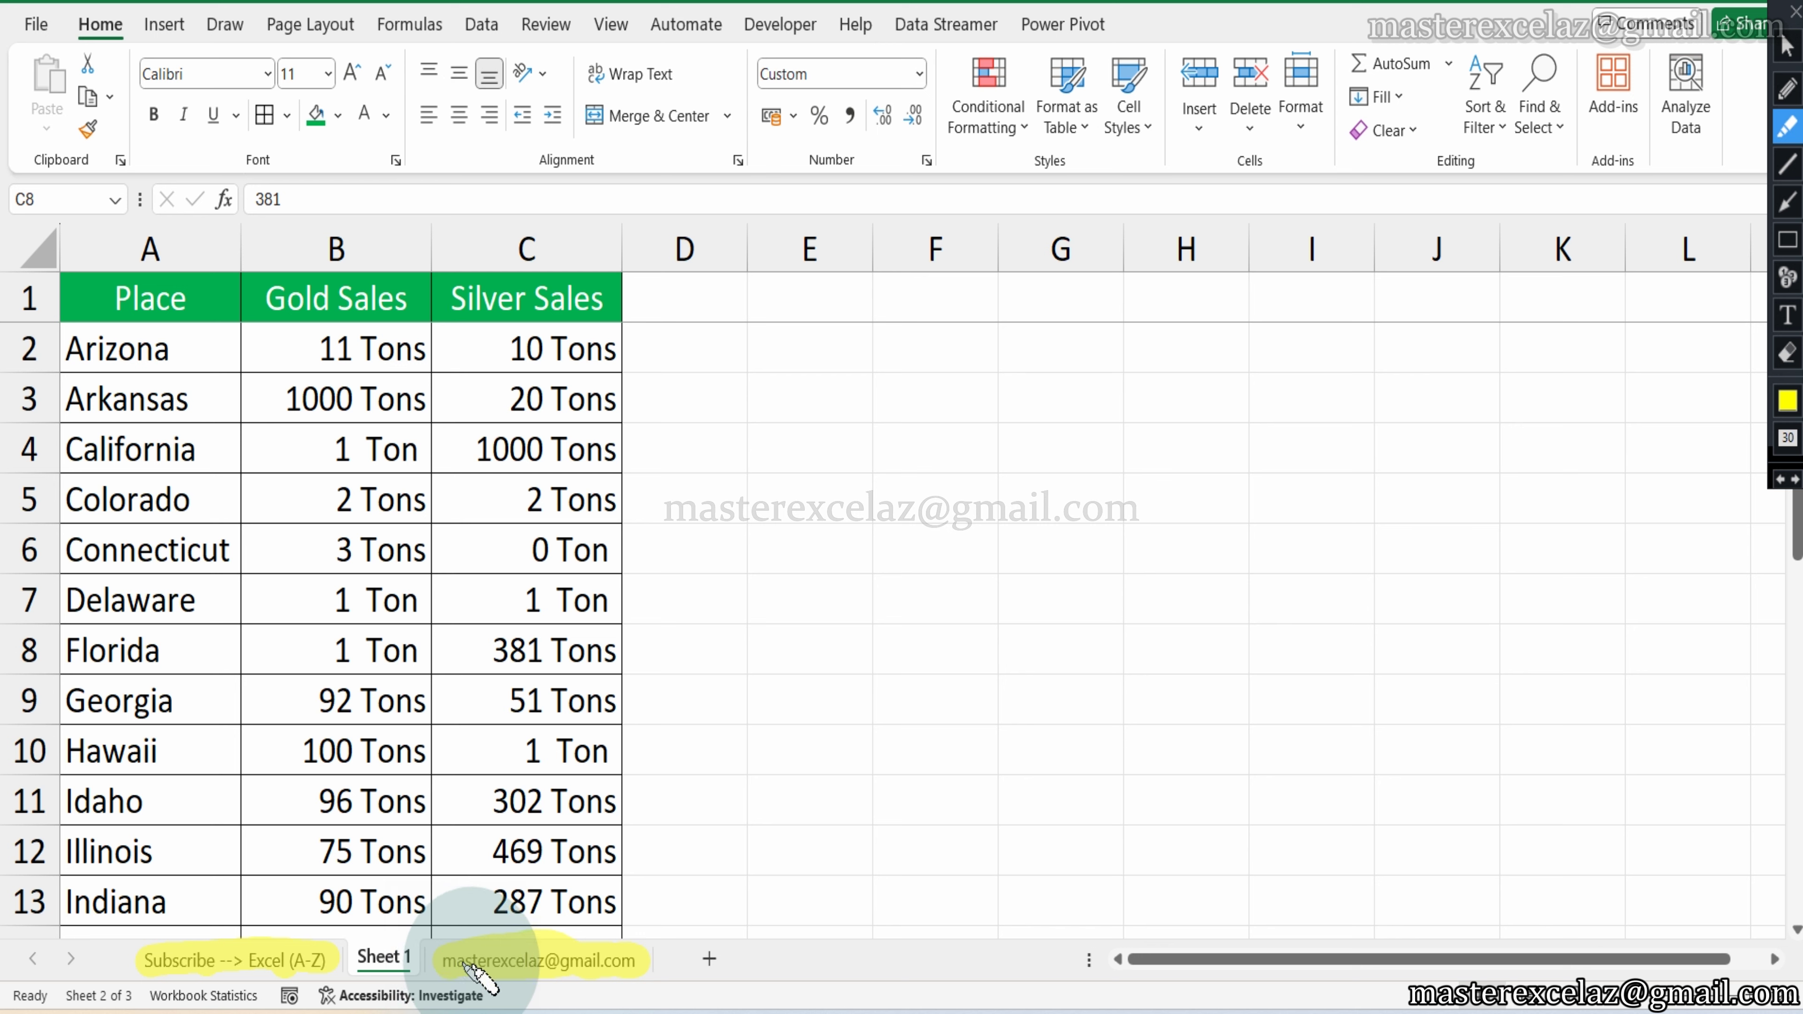
{"action": "left_click", "coordinate": [564, 964]}
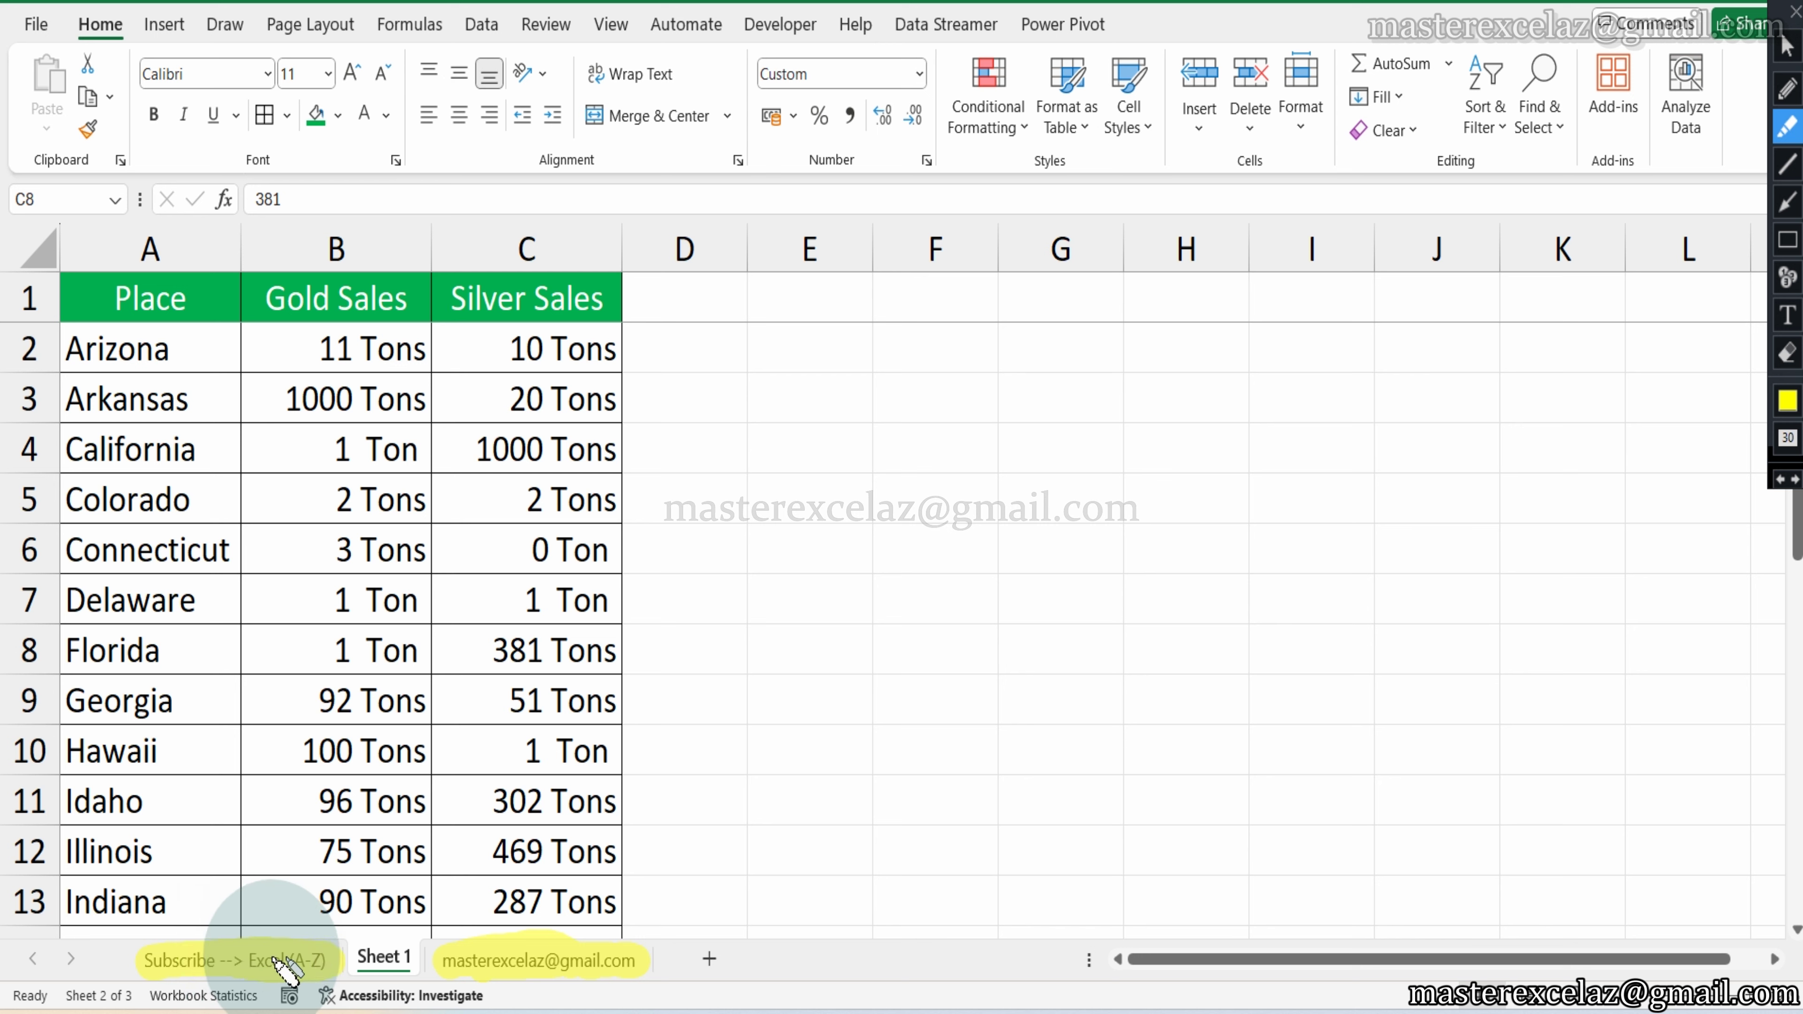
{"action": "left_click", "coordinate": [192, 962]}
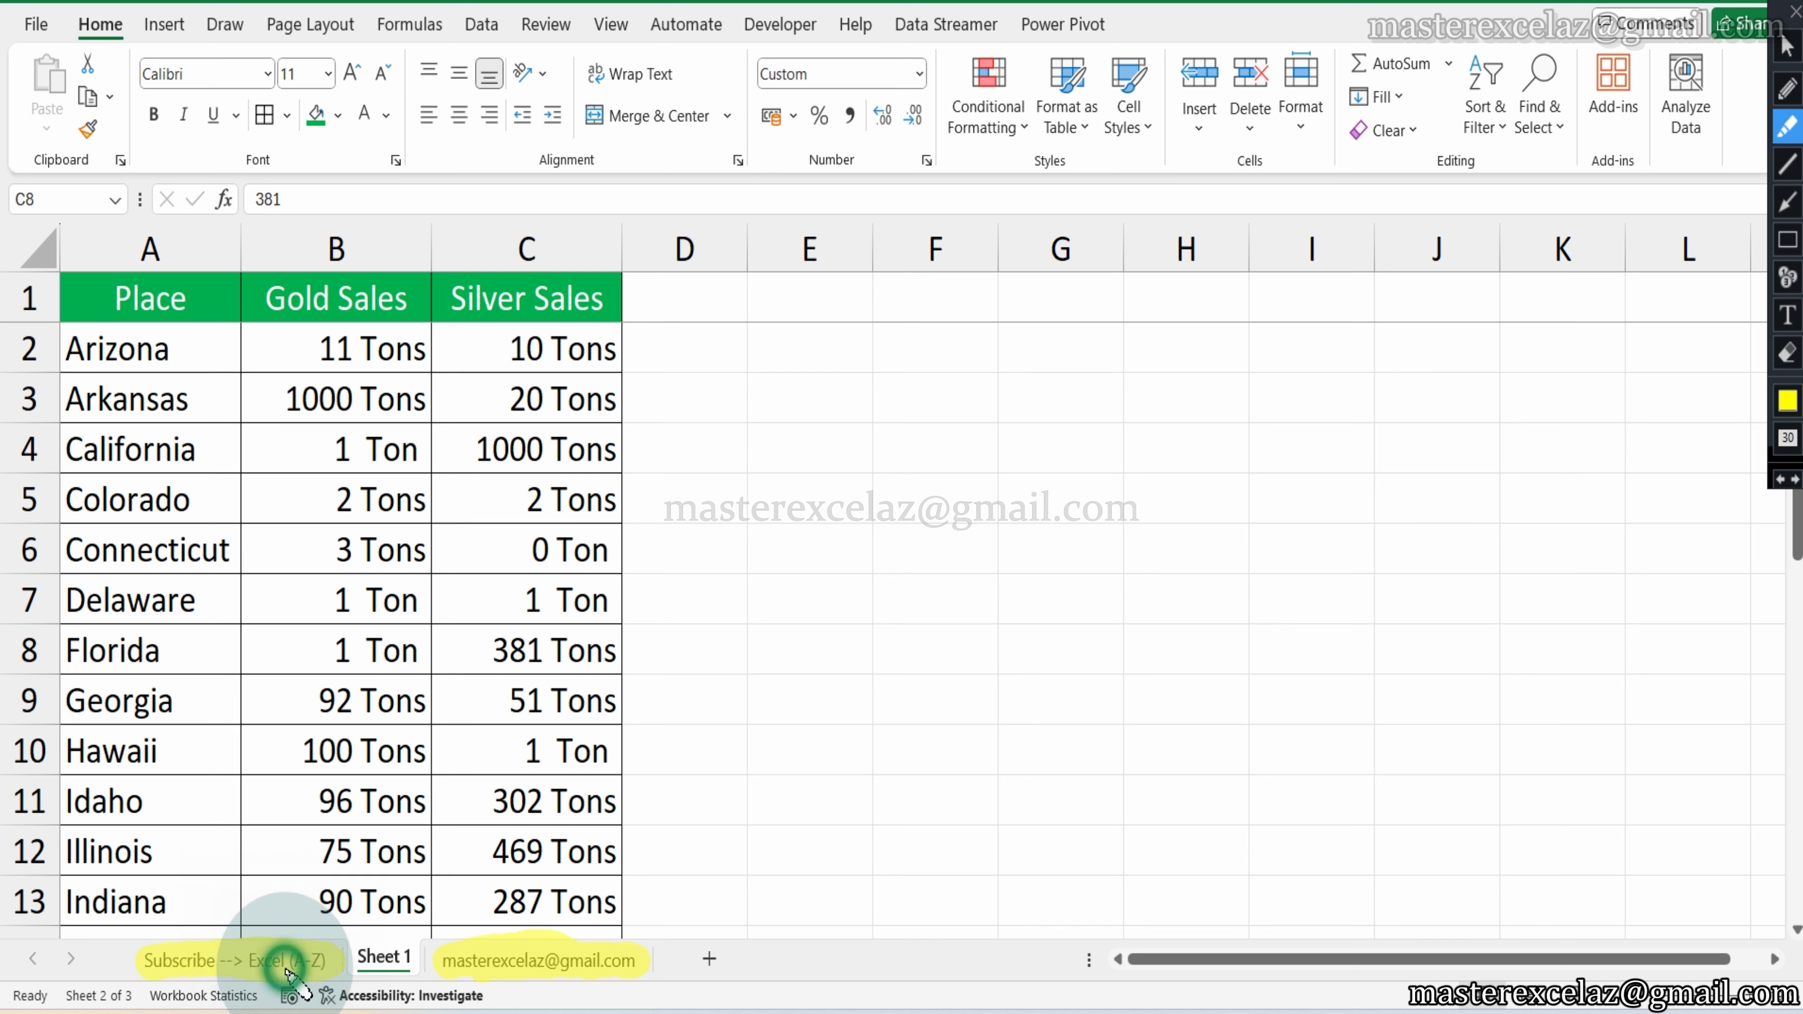